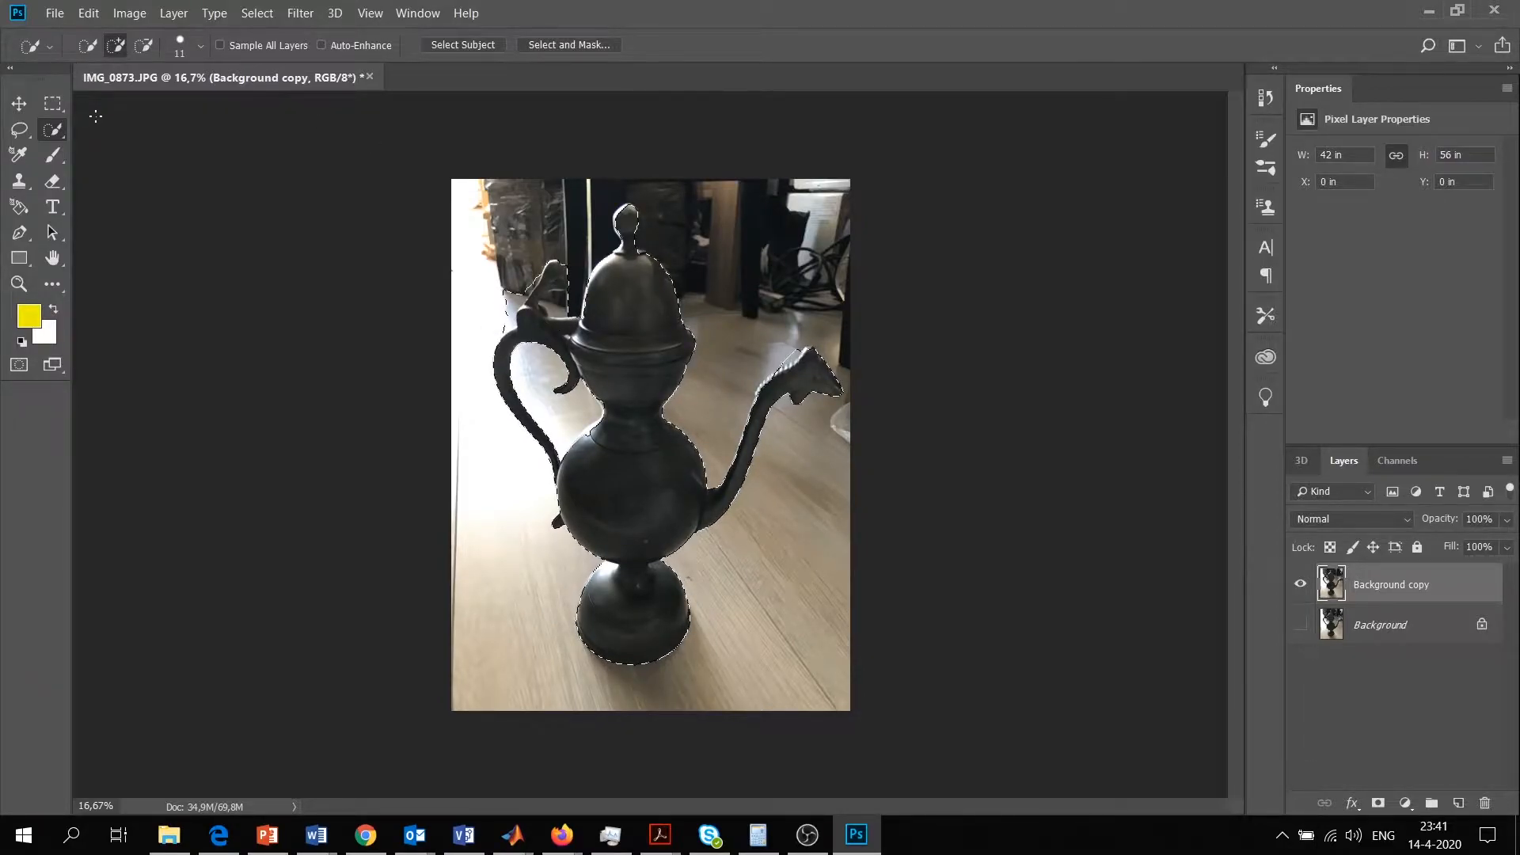
# Subtract the background on the outer side of the lid's thumb lever from the selection with the Quick Selection tool
pyautogui.click(18, 284)
pyautogui.moveTo(535, 264); pyautogui.dragTo(687, 363)
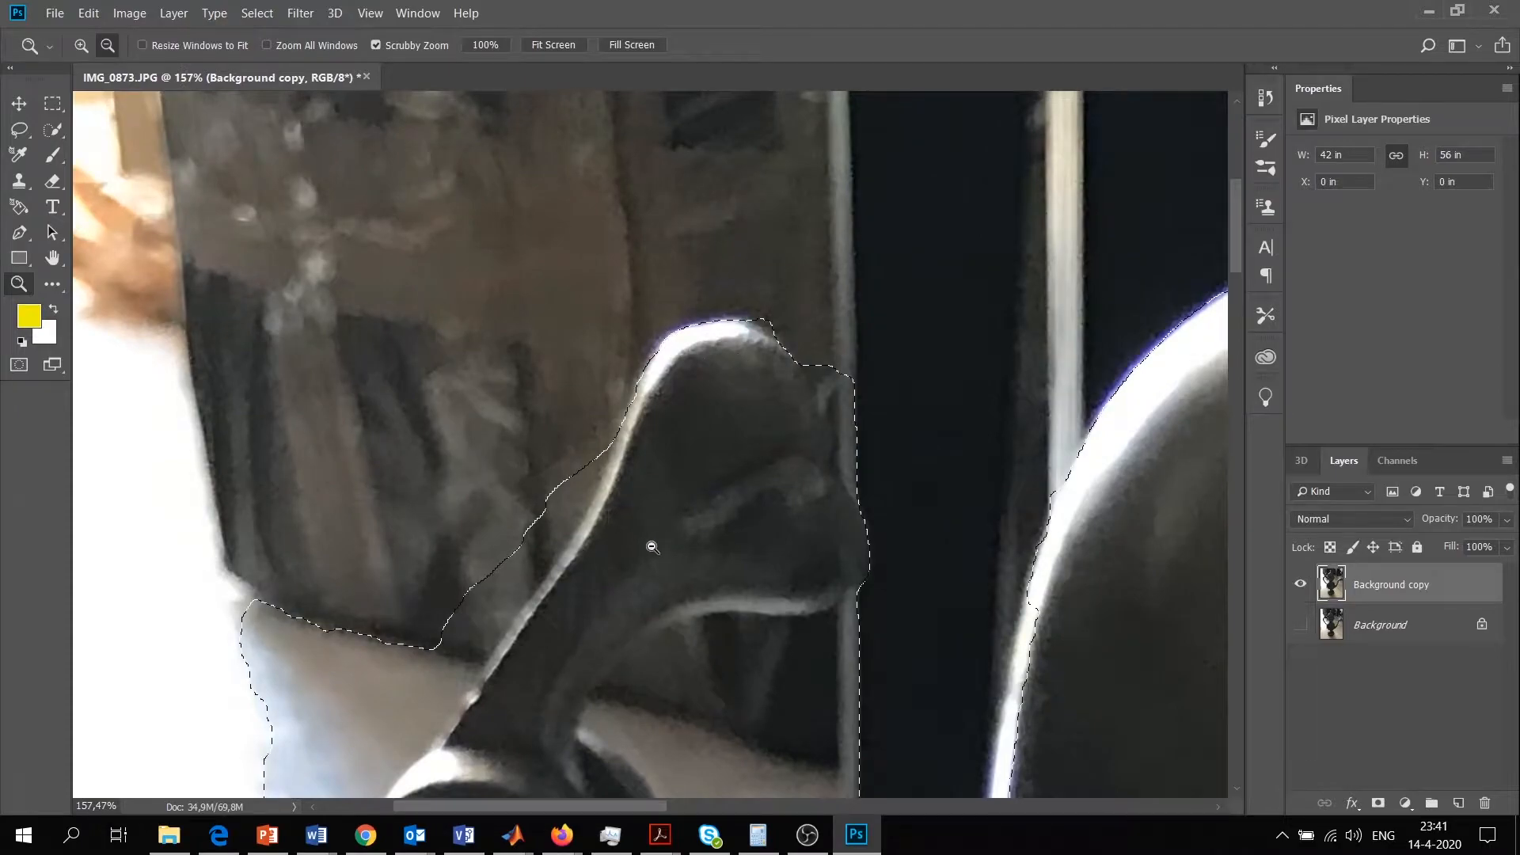
pyautogui.click(664, 490)
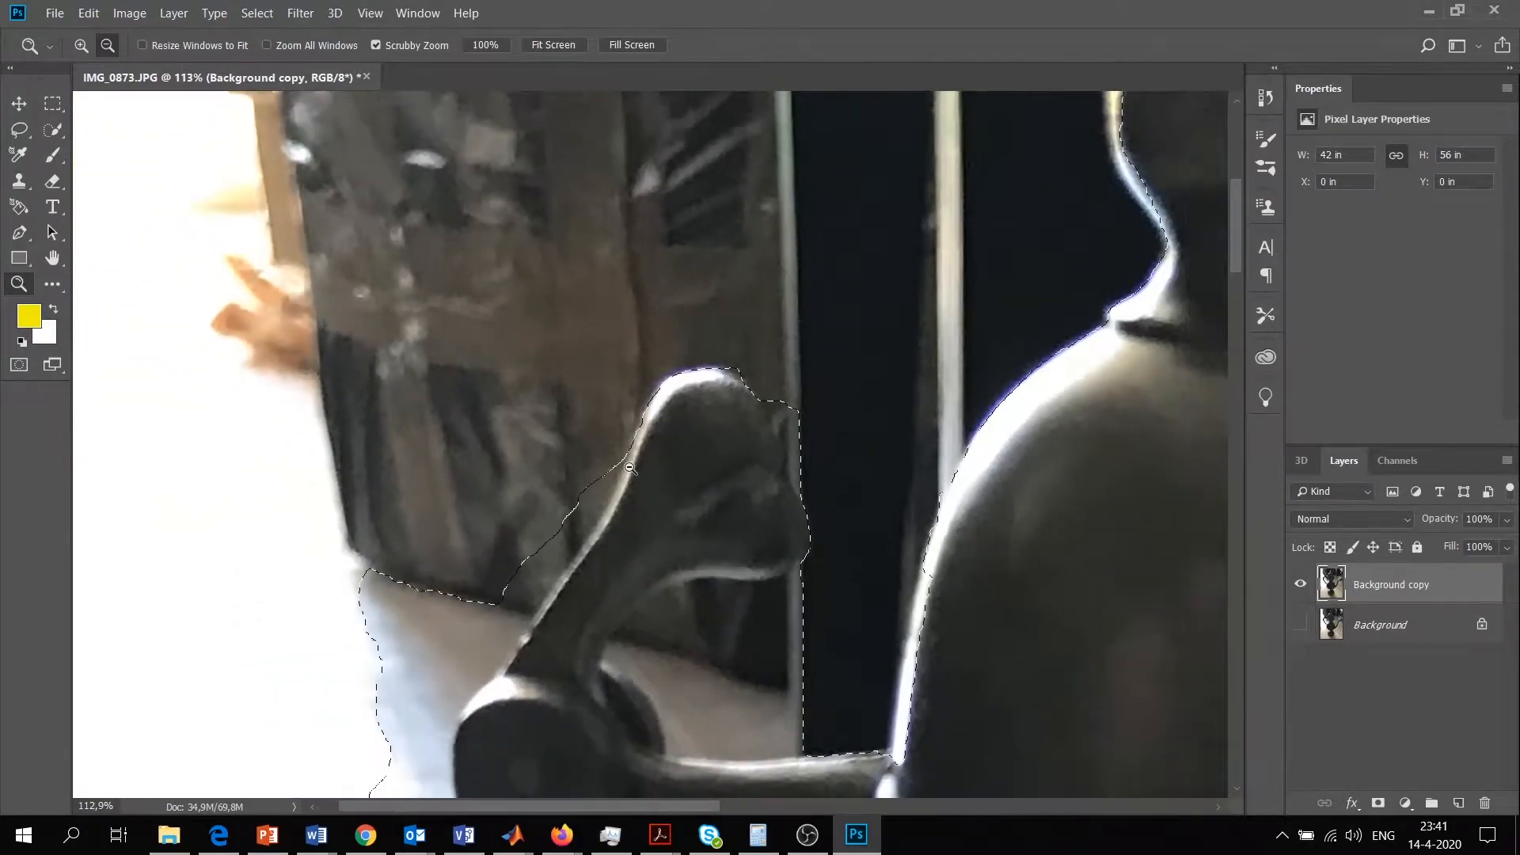
pyautogui.click(49, 258)
pyautogui.moveTo(672, 509); pyautogui.dragTo(612, 415)
pyautogui.click(51, 133)
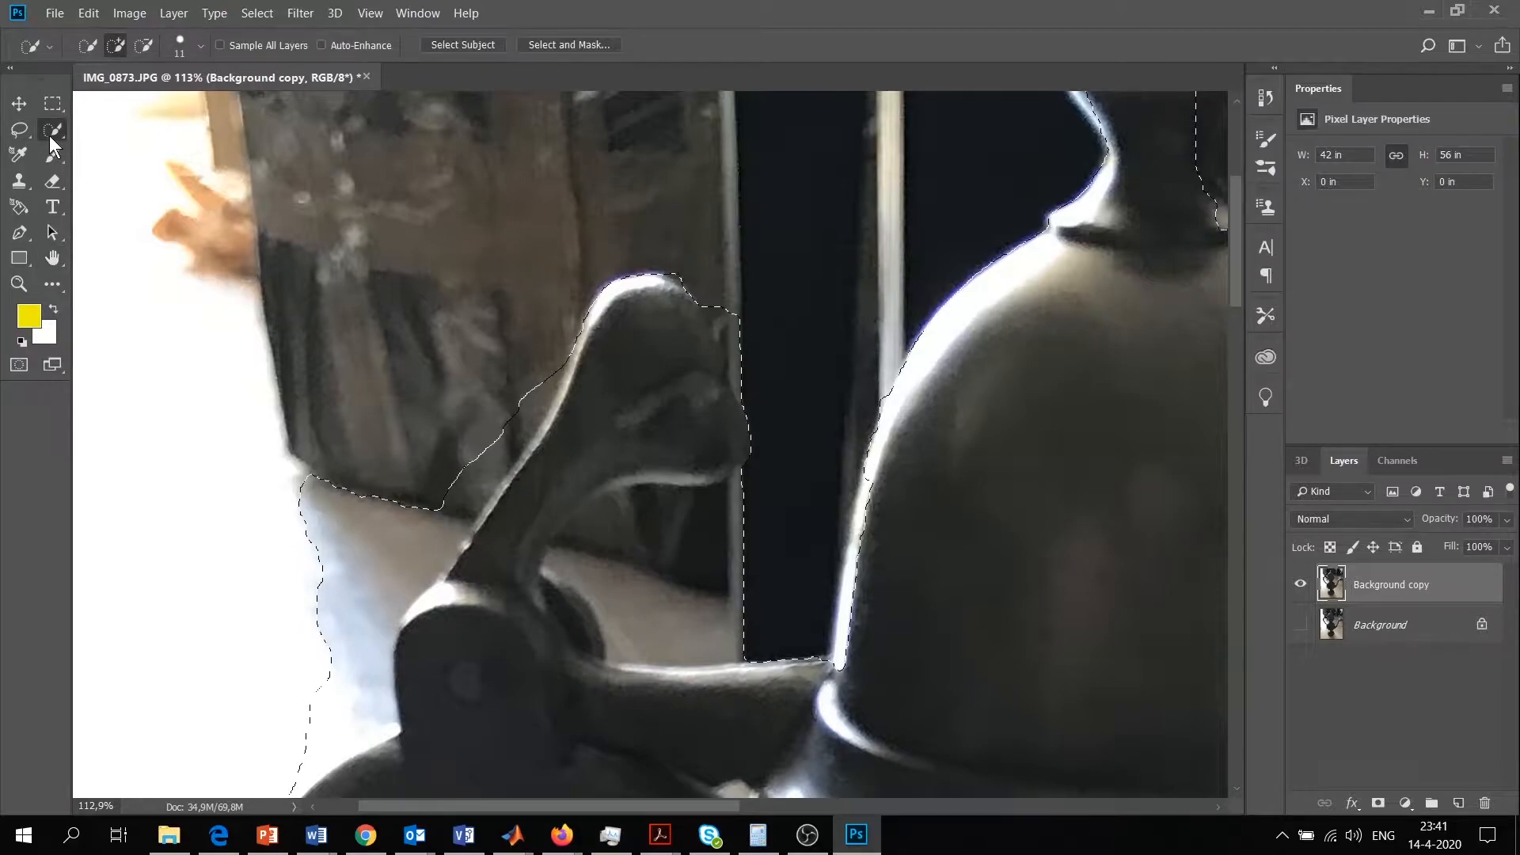
pyautogui.click(115, 49)
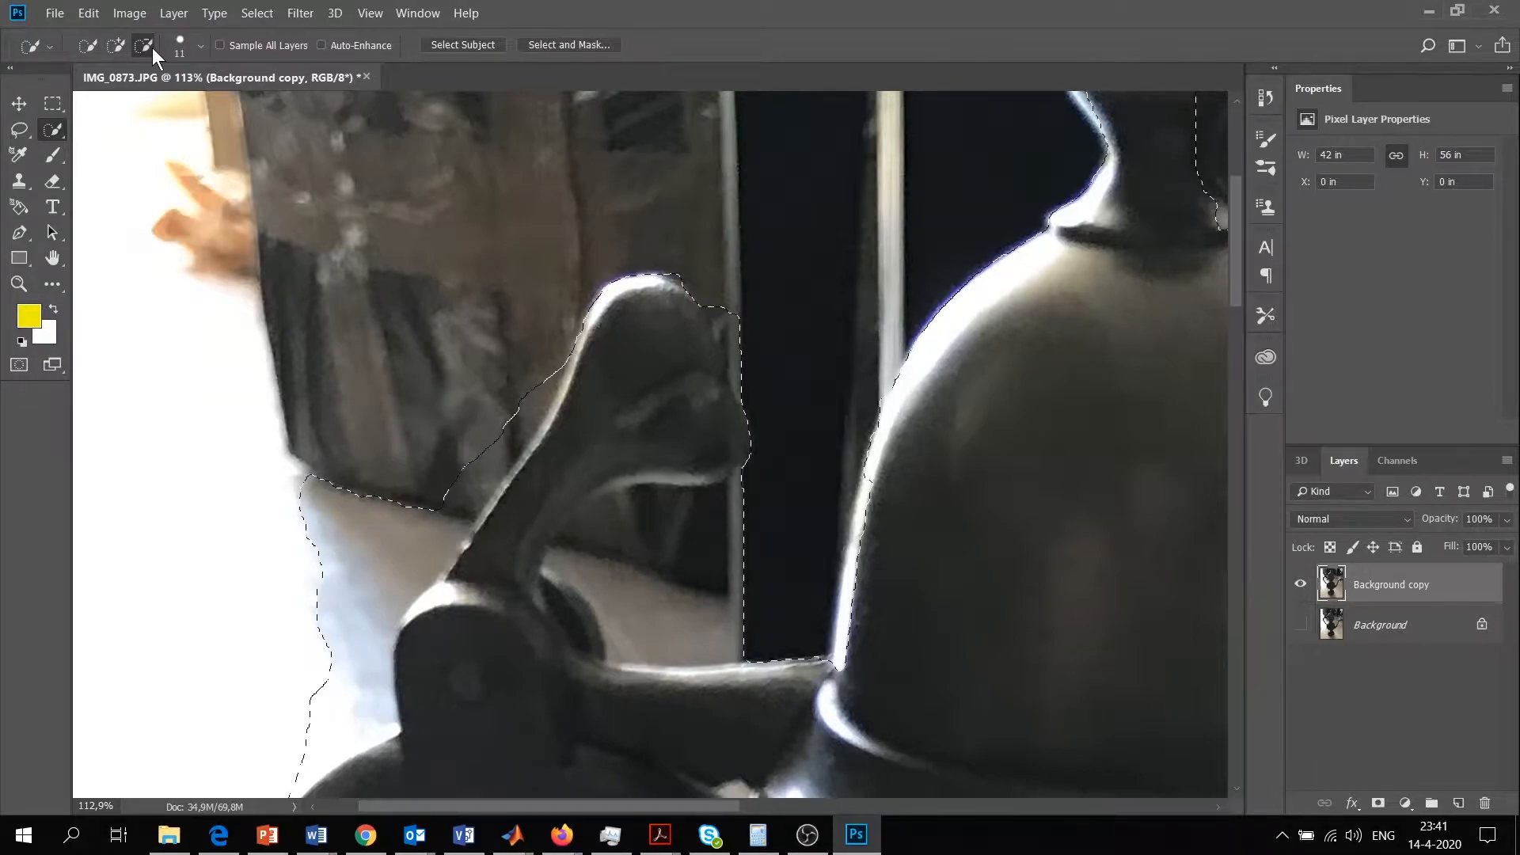
pyautogui.click(202, 46)
pyautogui.moveTo(98, 103); pyautogui.dragTo(163, 104)
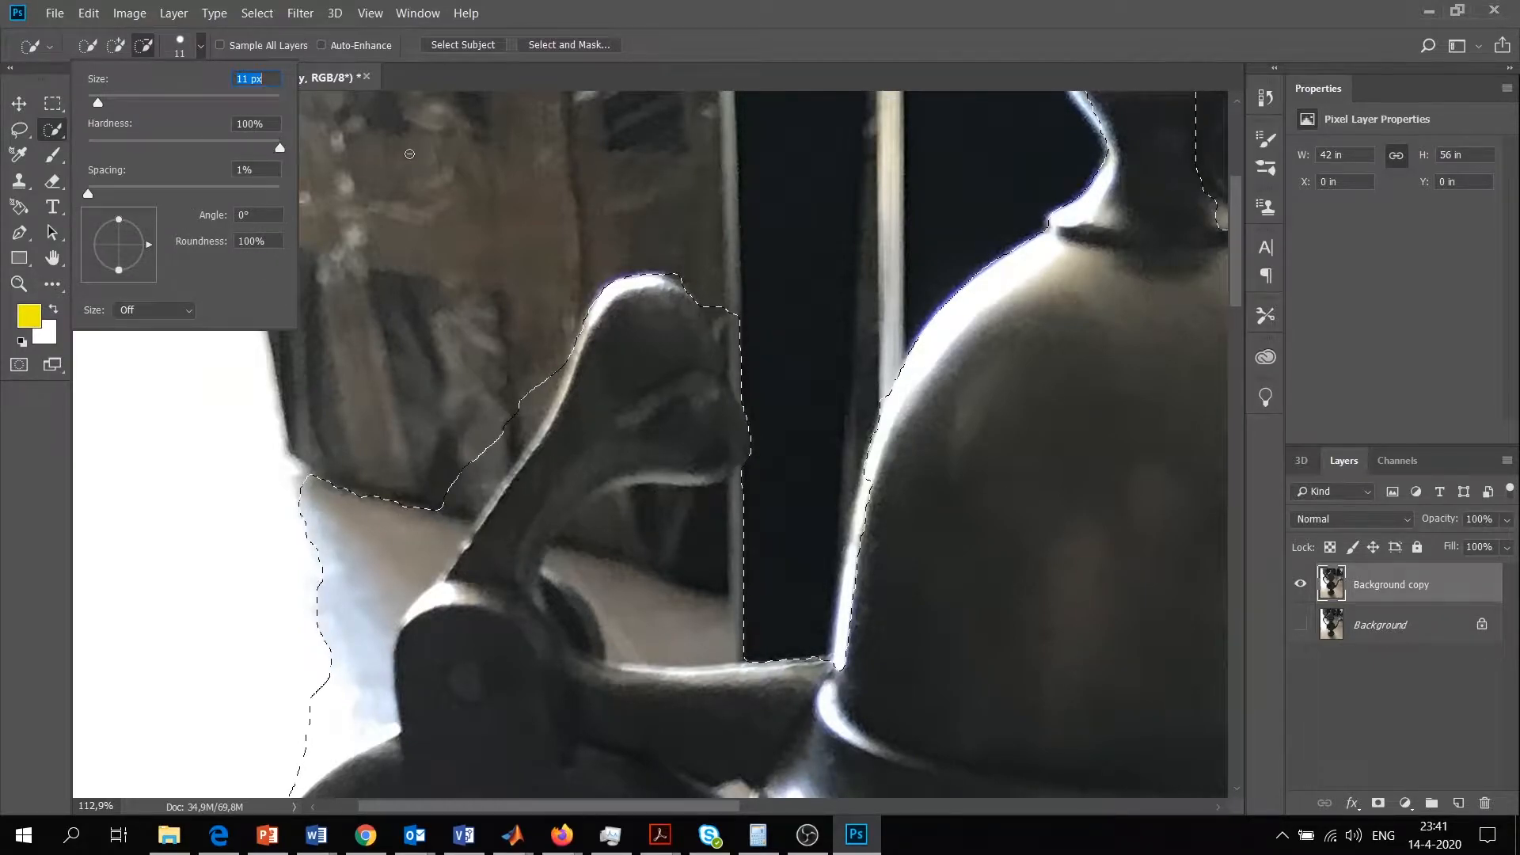
pyautogui.click(698, 81)
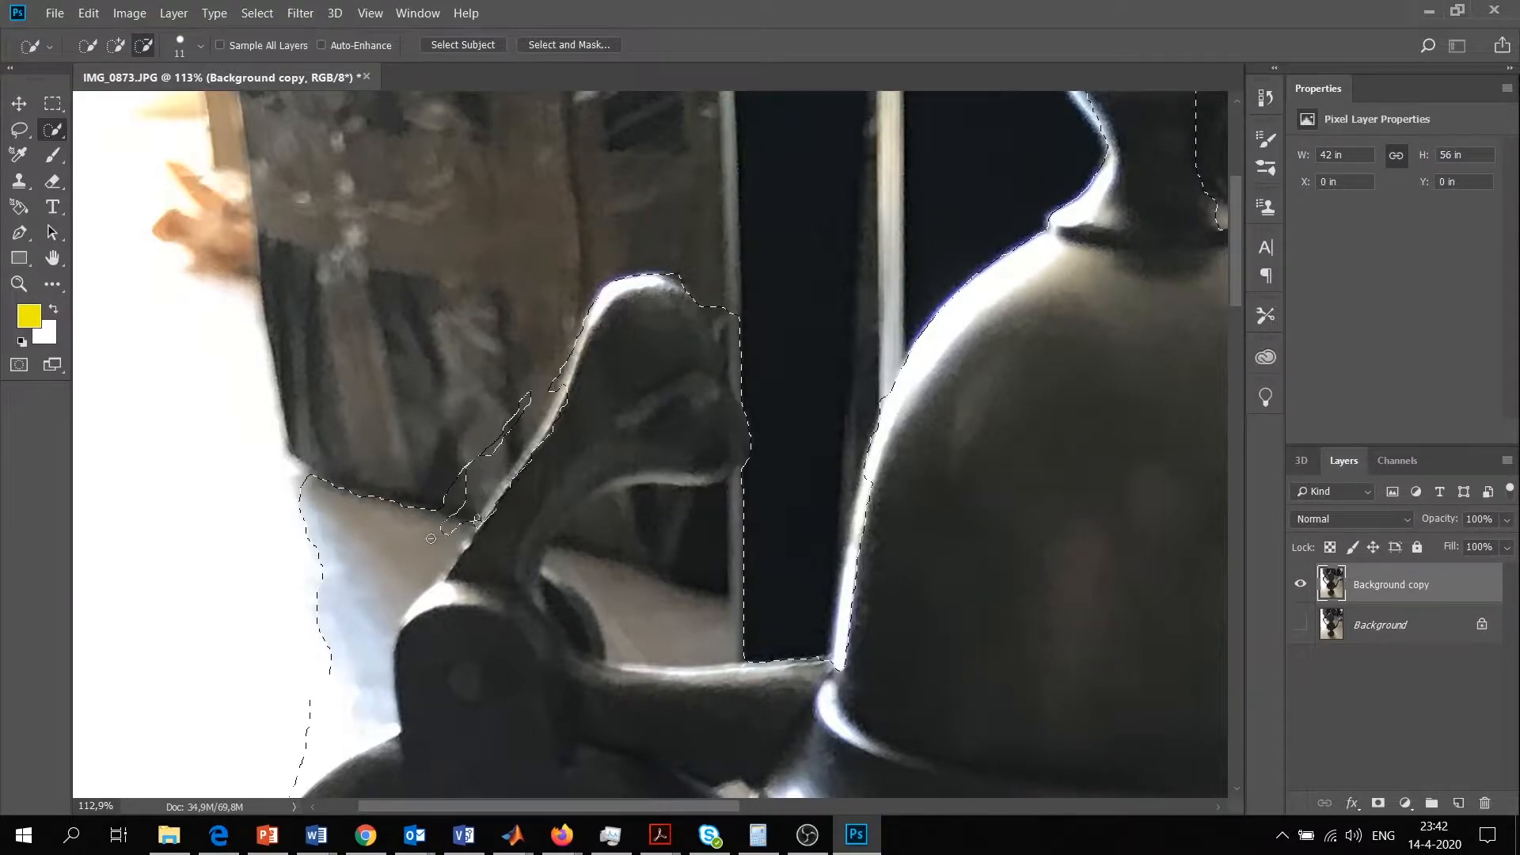
pyautogui.moveTo(391, 497); pyautogui.dragTo(478, 518)
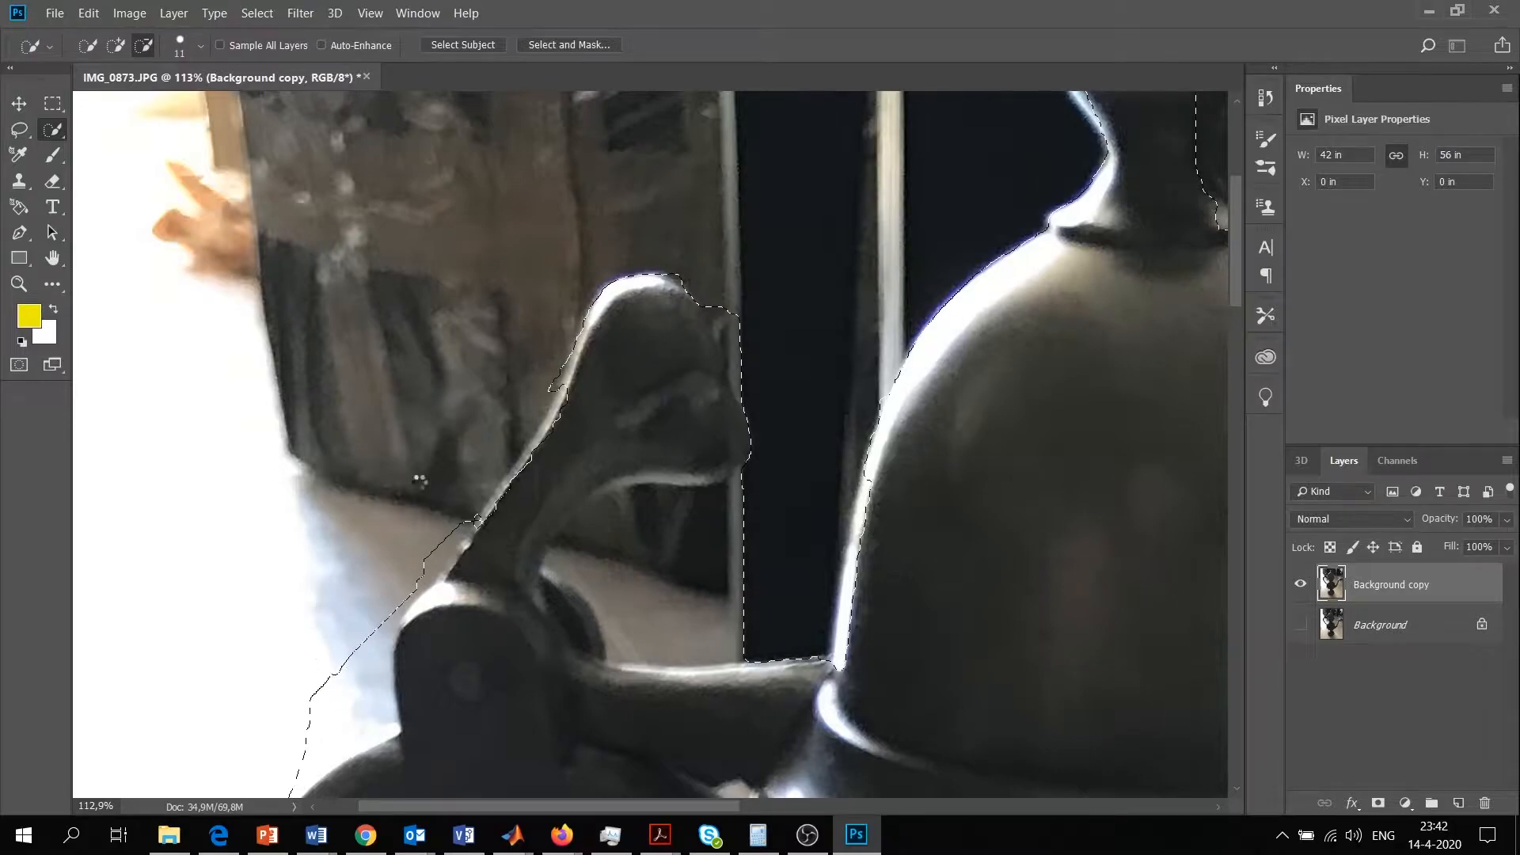
# Refine the selection edge along the sloping outer side of the thumb lever
pyautogui.click(115, 45)
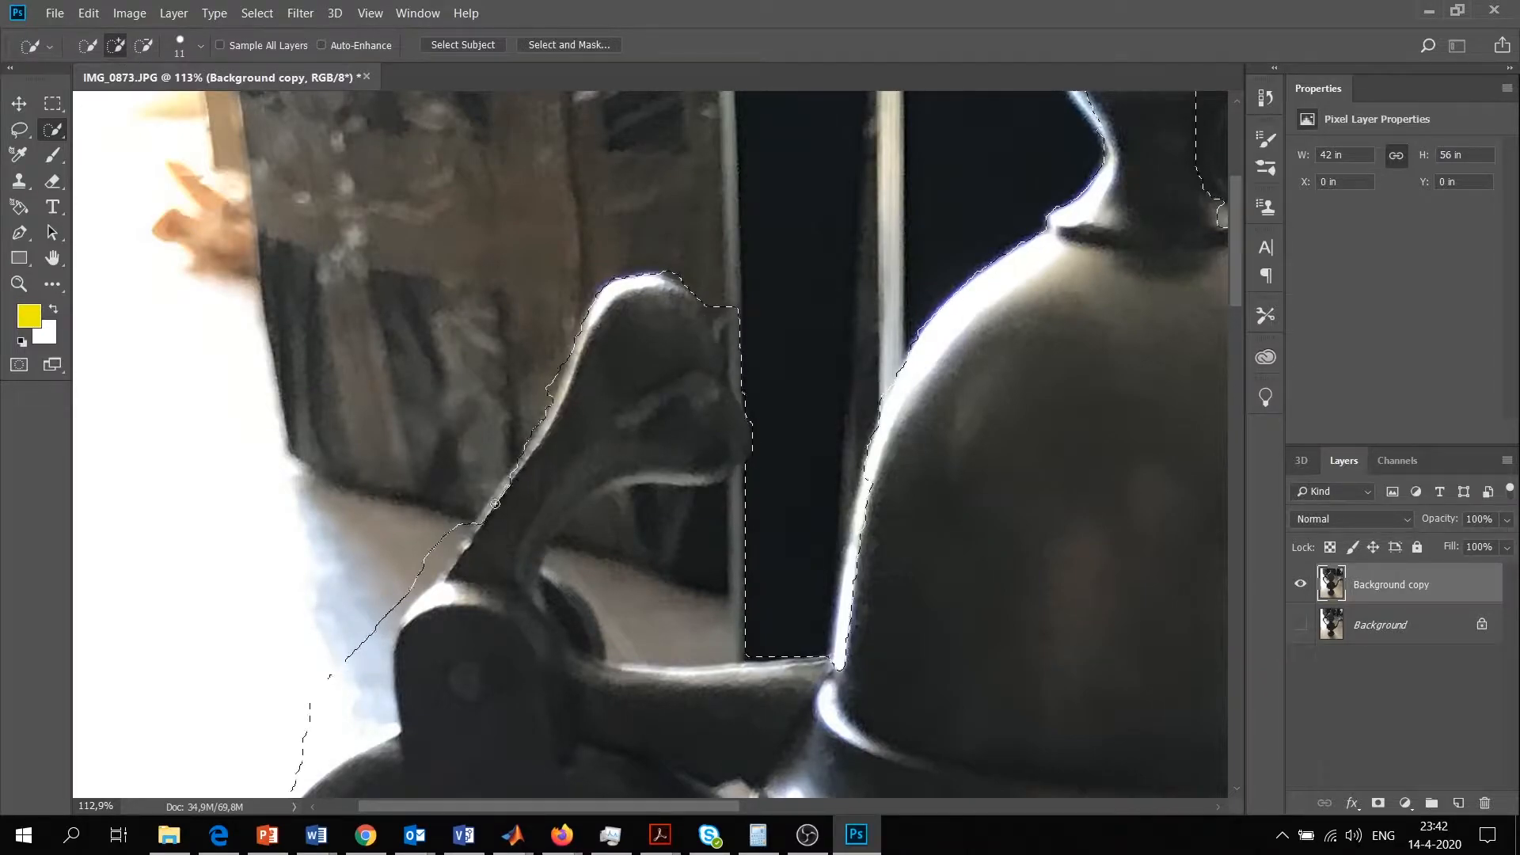
pyautogui.press('alt')
pyautogui.moveTo(478, 505)
pyautogui.mouseDown()
pyautogui.moveTo(534, 382)
pyautogui.moveTo(540, 396)
pyautogui.moveTo(558, 365)
pyautogui.mouseUp()
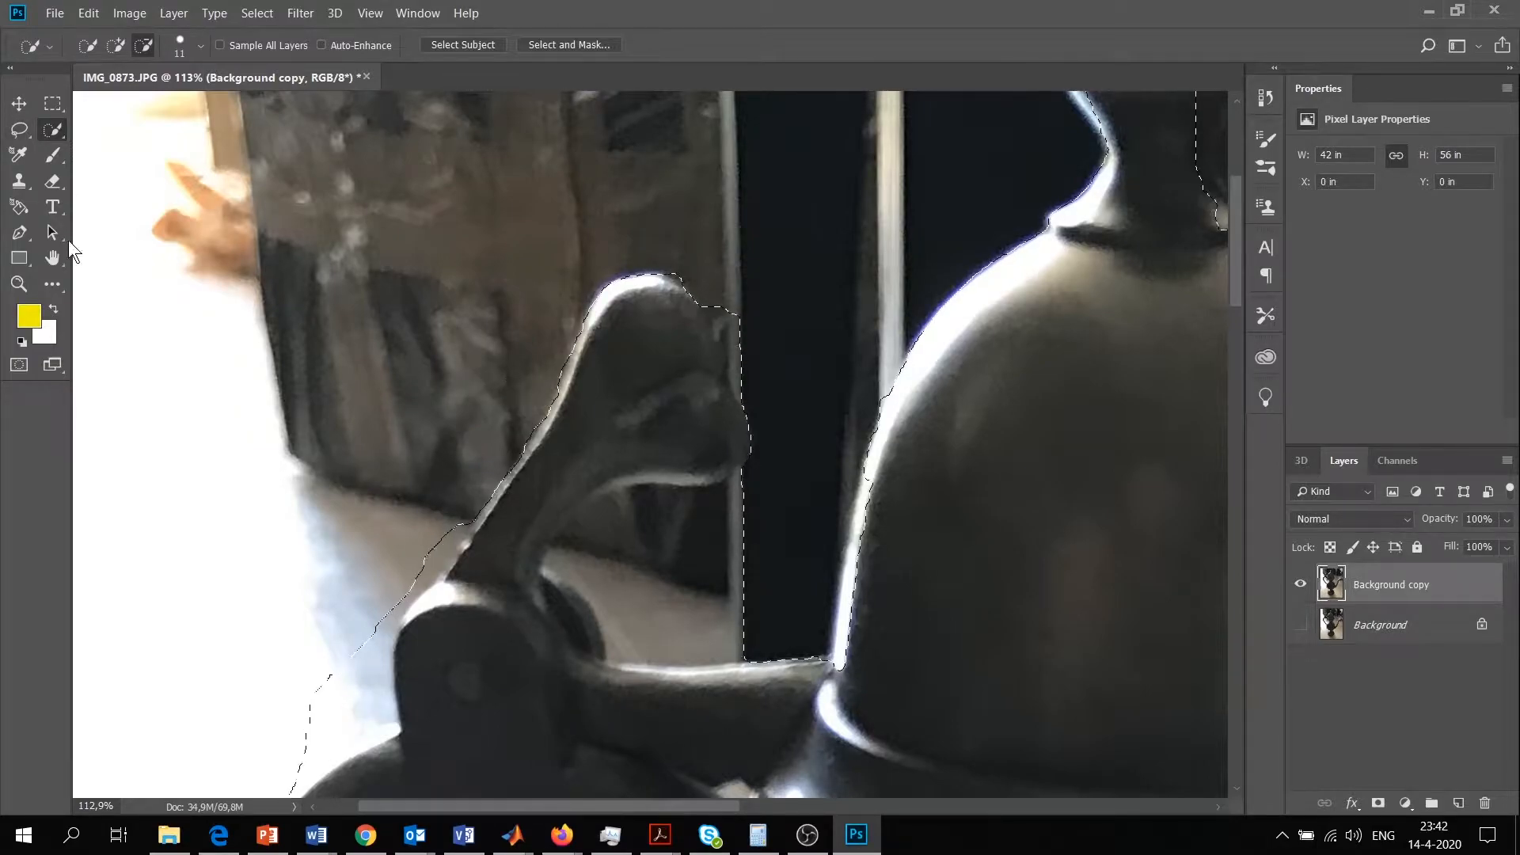
# Subtract the background between the thumb lever and the lid, including the area beneath the lever, from the selection
pyautogui.click(19, 283)
pyautogui.click(597, 476)
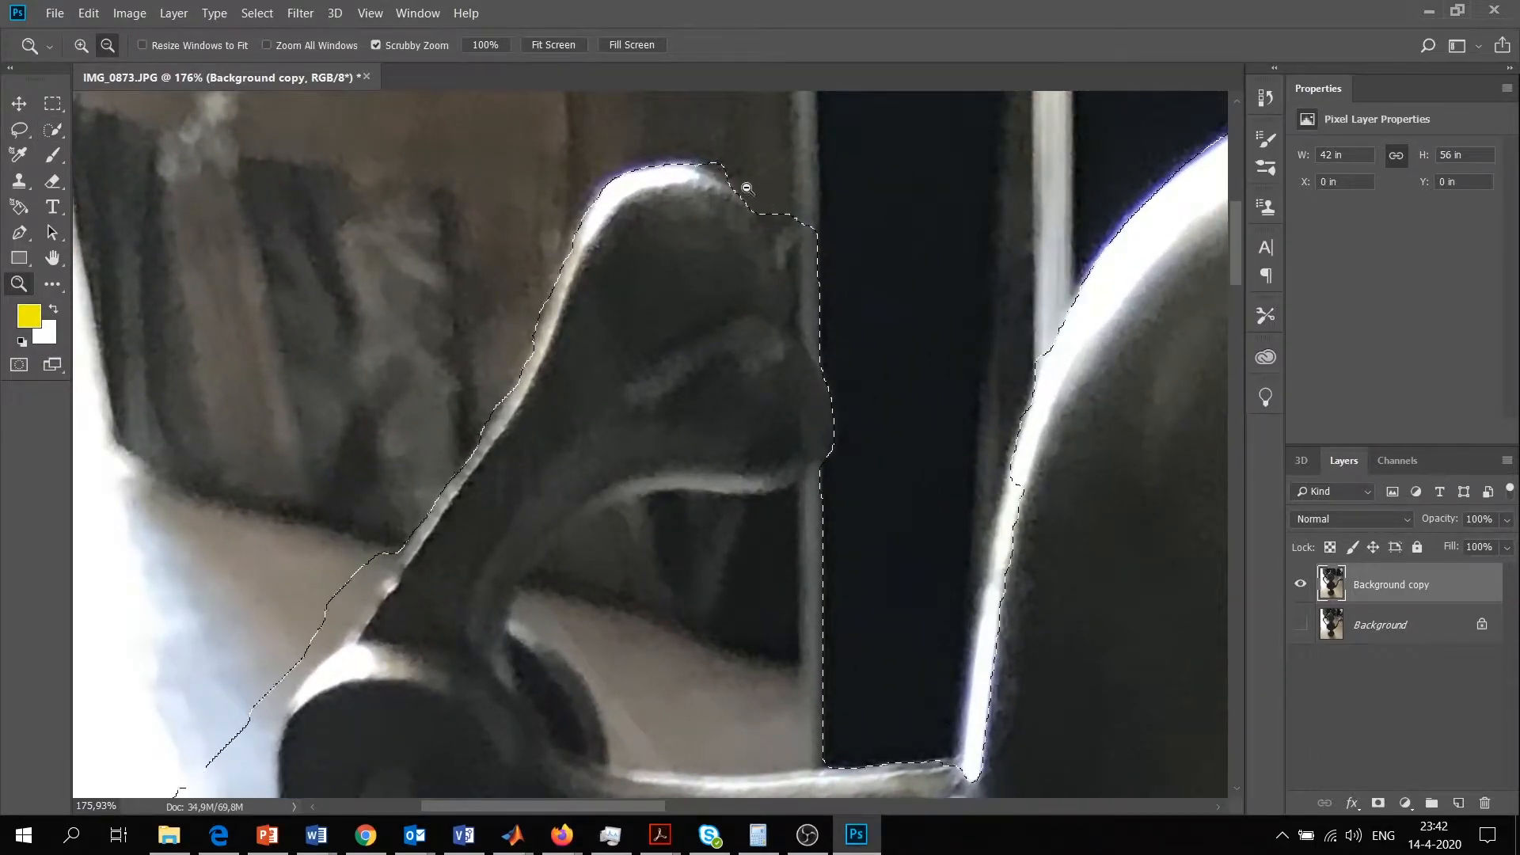
pyautogui.click(53, 129)
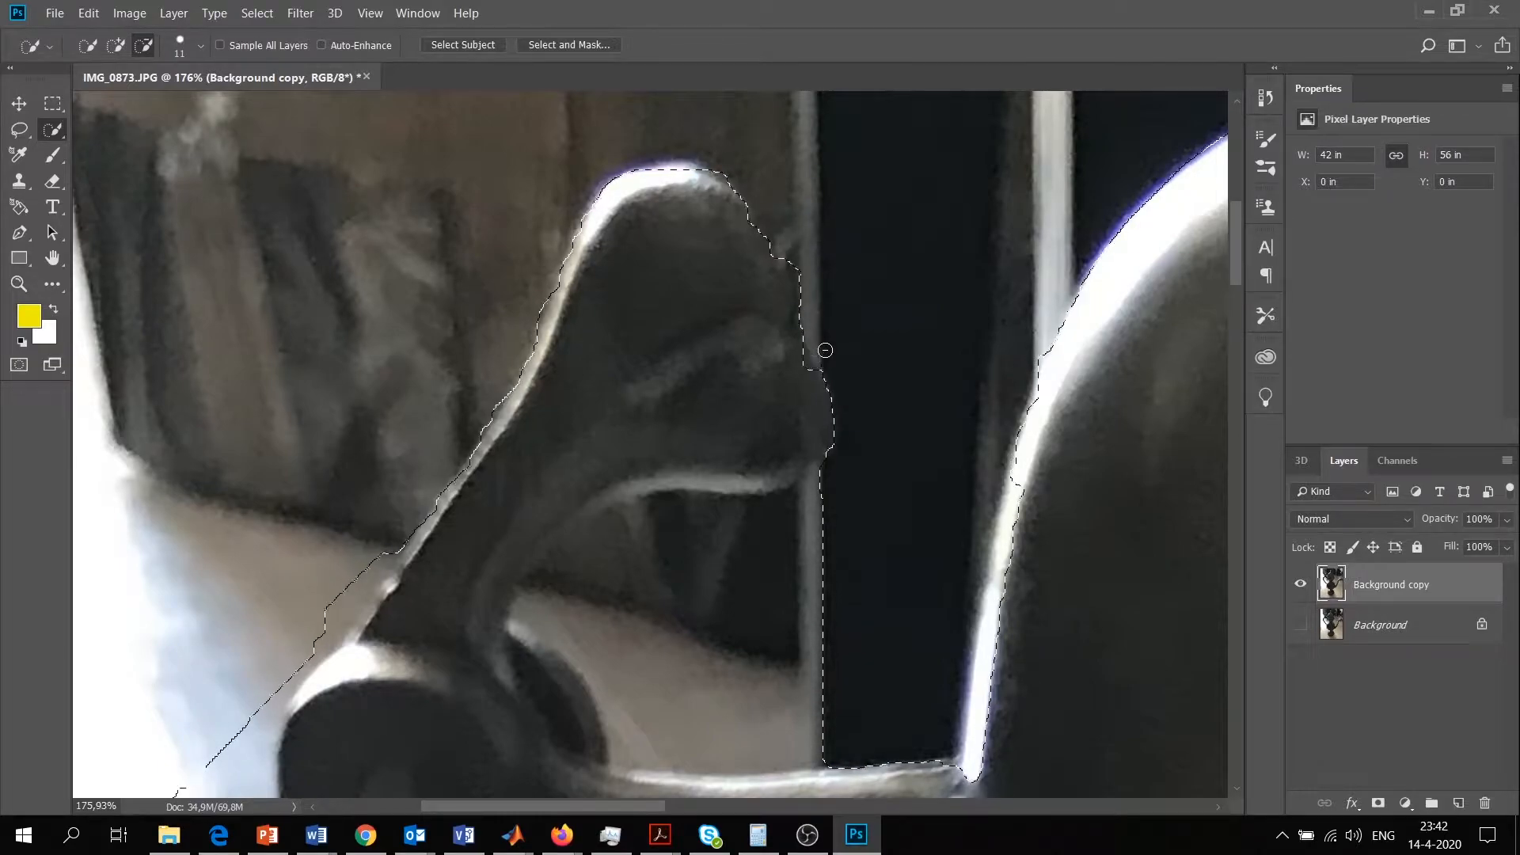
pyautogui.moveTo(840, 497)
pyautogui.mouseDown()
pyautogui.moveTo(629, 522)
pyautogui.moveTo(577, 530)
pyautogui.mouseUp()
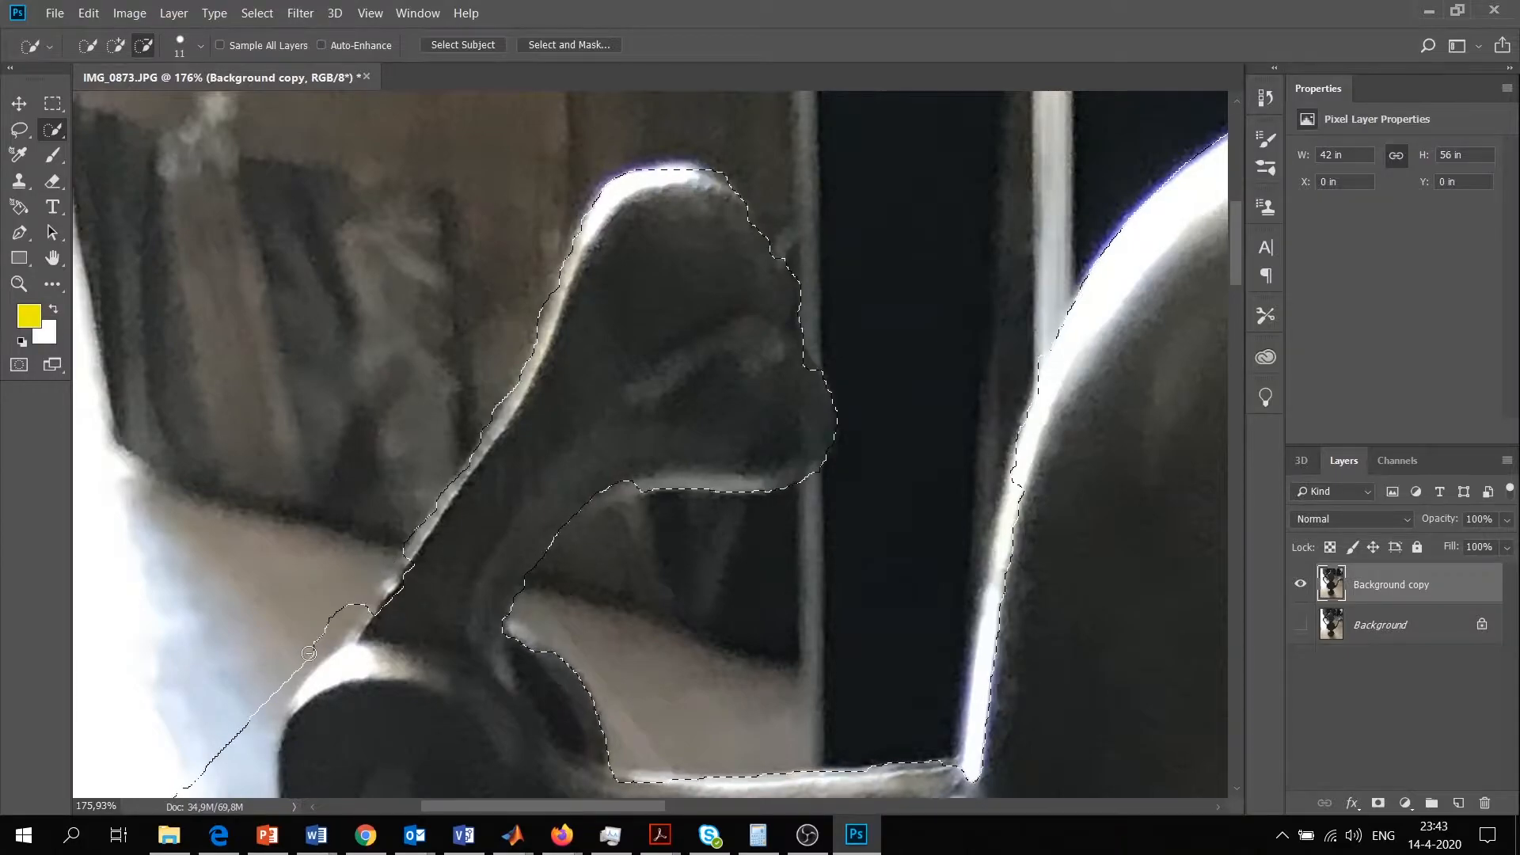
# Clean up the selection edge at the lever's base and along the curve beneath its head
pyautogui.click(115, 47)
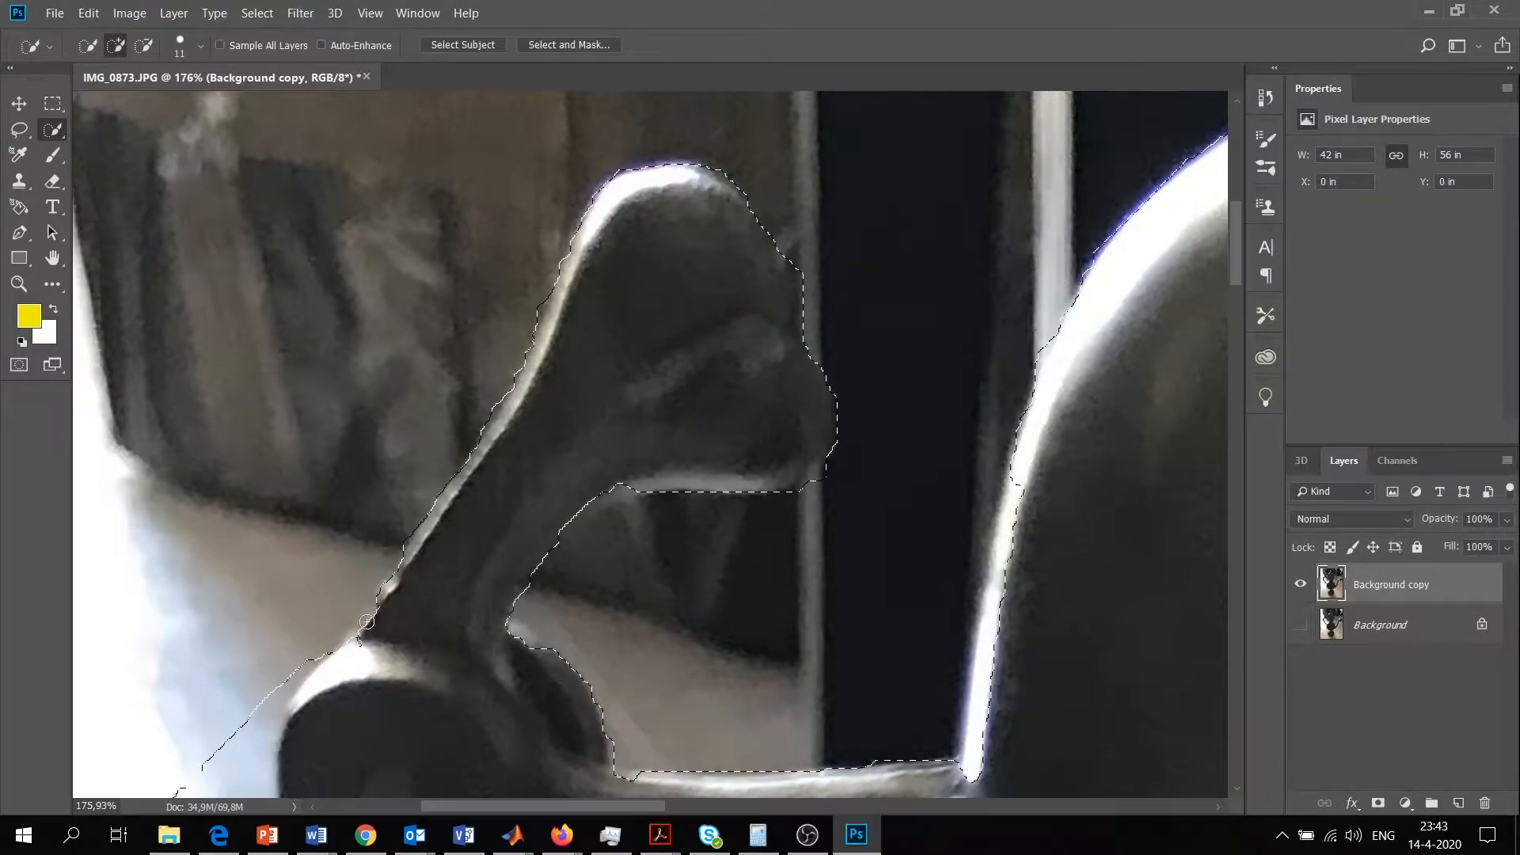
pyautogui.press('alt')
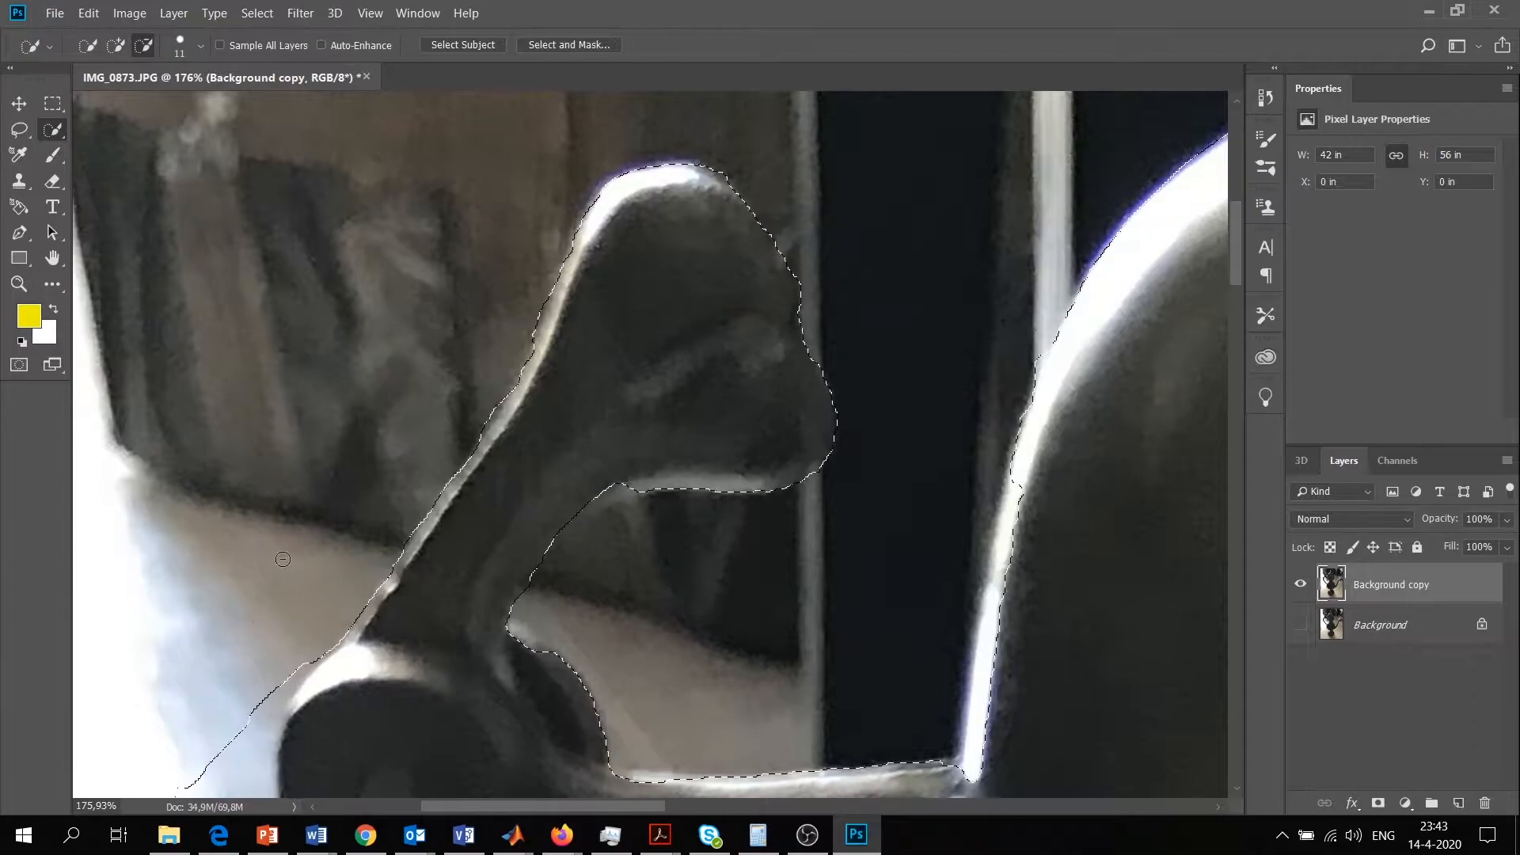
pyautogui.click(120, 48)
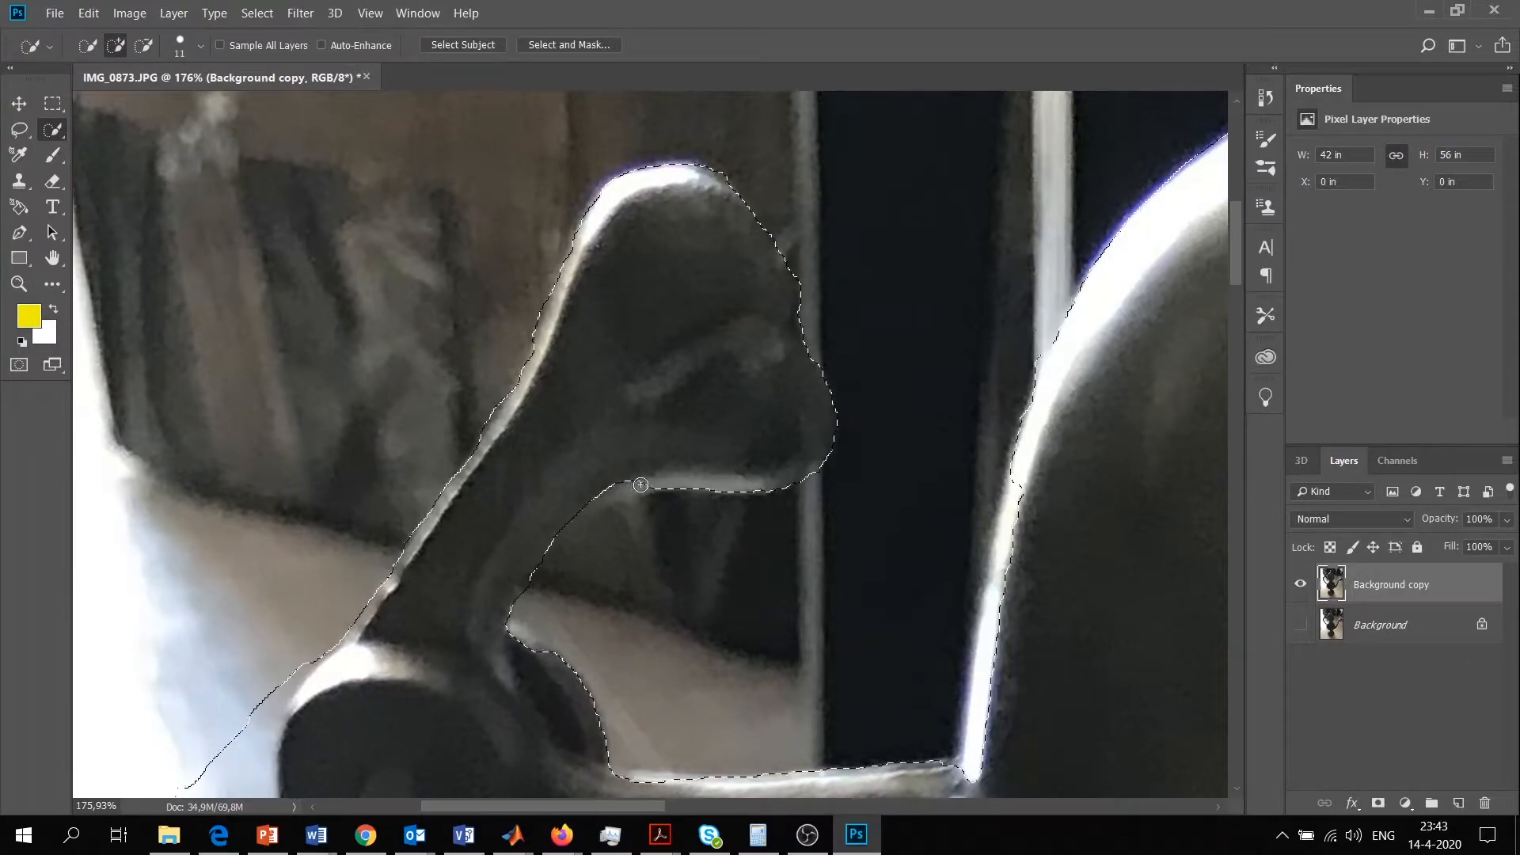
pyautogui.click(144, 48)
pyautogui.moveTo(572, 563); pyautogui.dragTo(552, 589)
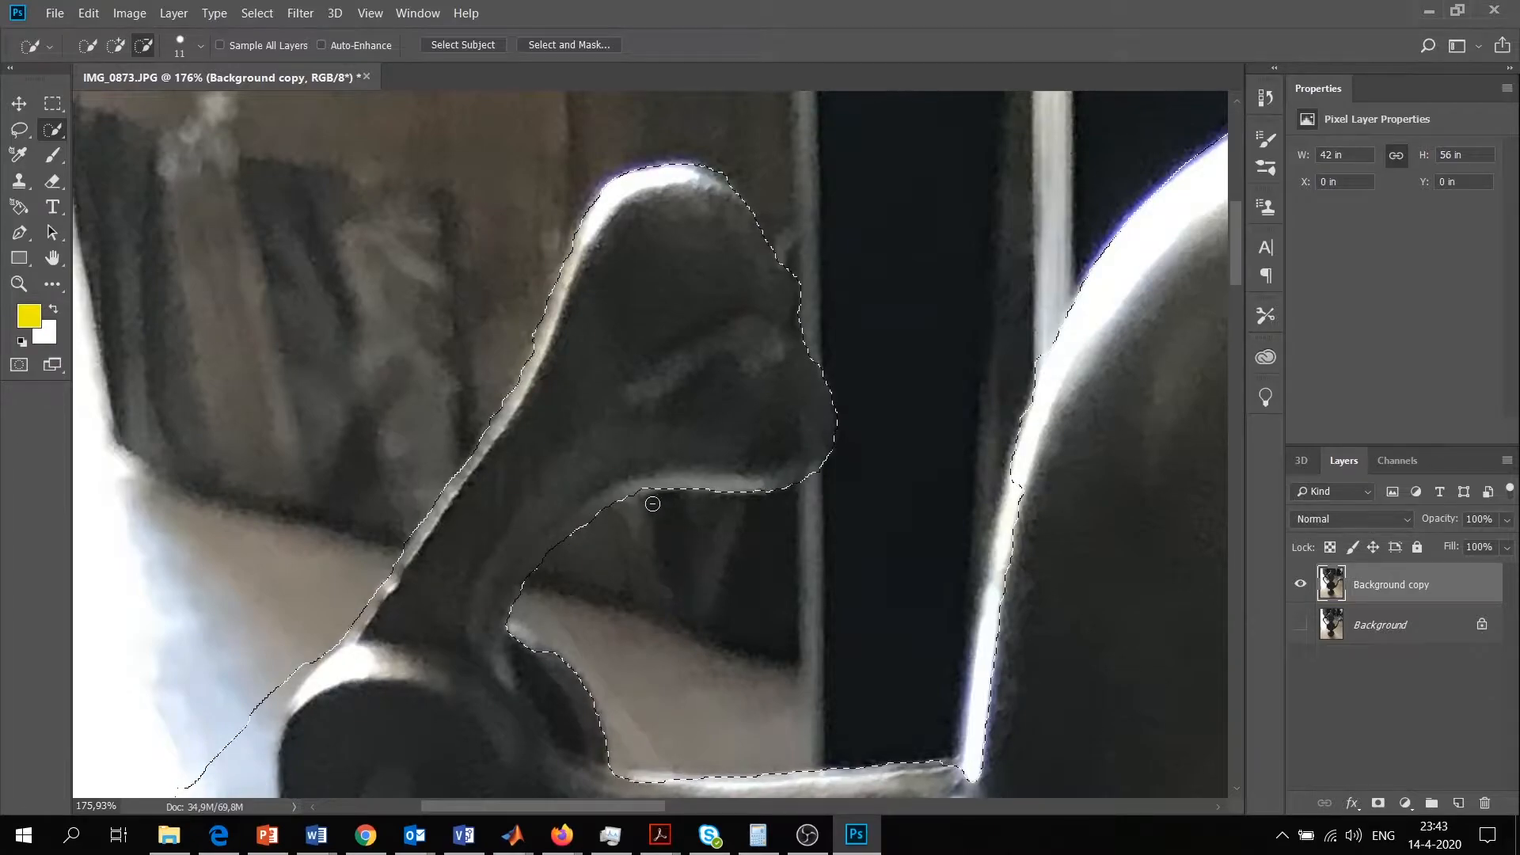
# Trim the remaining background from the selection in the pocket between the lever's stem and the hinge
pyautogui.press('s')
pyautogui.click(29, 289)
pyautogui.press('w')
pyautogui.keyDown('alt'); pyautogui.moveTo(539, 644); pyautogui.dragTo(673, 664); pyautogui.keyUp('alt')
# Subtract the bright background outside the hinge and upper handle, keeping the selection tight to the hinge's edge
pyautogui.scroll(-5, 571, 644)
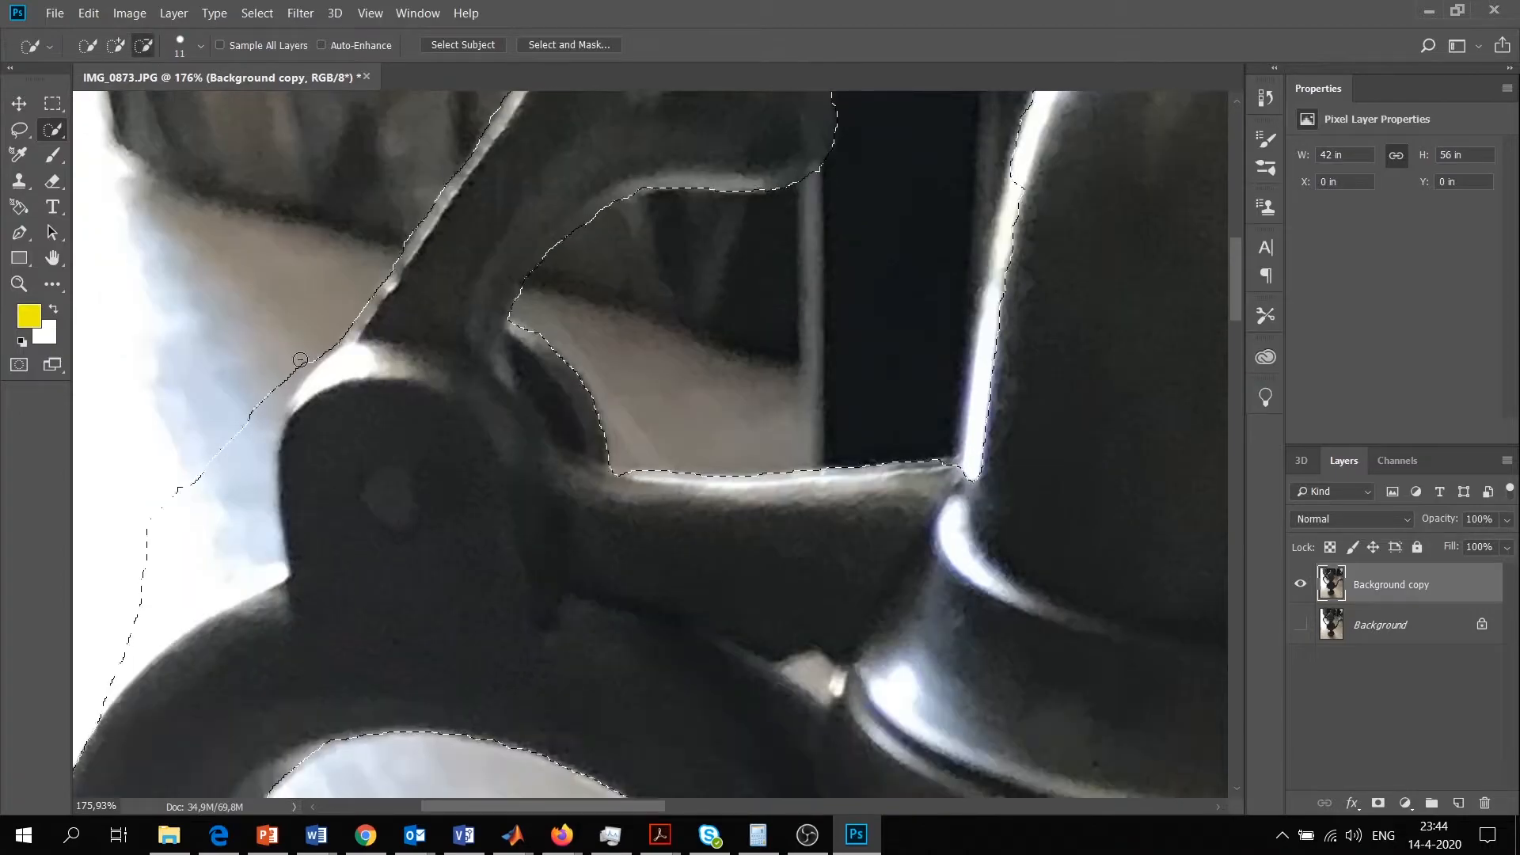
pyautogui.moveTo(300, 359)
pyautogui.mouseDown()
pyautogui.moveTo(199, 585)
pyautogui.moveTo(196, 516)
pyautogui.moveTo(162, 517)
pyautogui.moveTo(118, 673)
pyautogui.mouseUp()
pyautogui.click(116, 46)
pyautogui.click(296, 414)
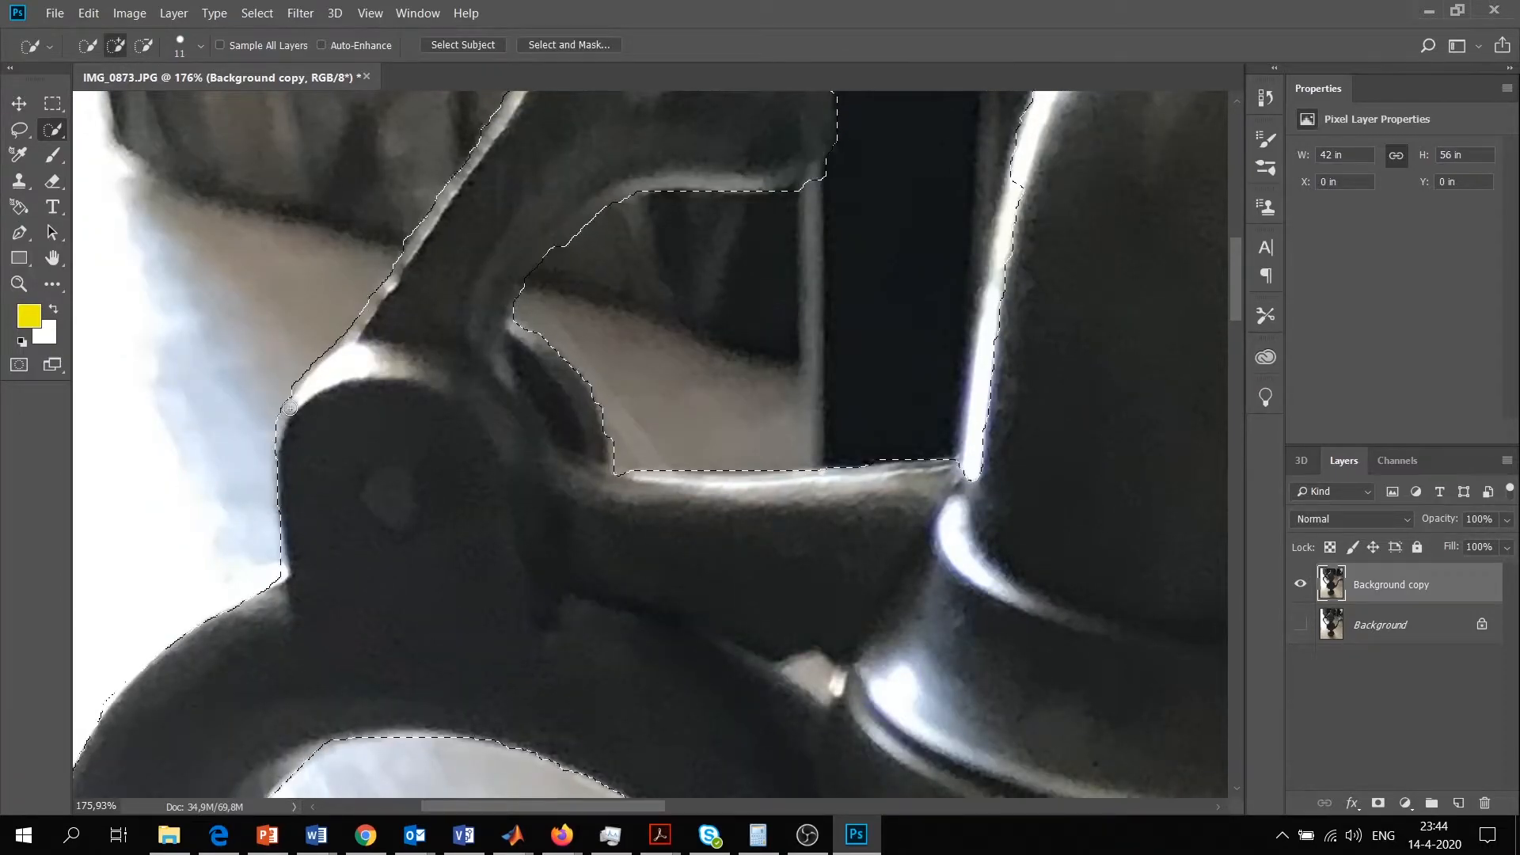
# Subtract the small background gap between the hinge arm, the handle and the ewer's neck from the selection
pyautogui.scroll(-4, 319, 434)
pyautogui.press('z')
pyautogui.moveTo(844, 446); pyautogui.dragTo(895, 446)
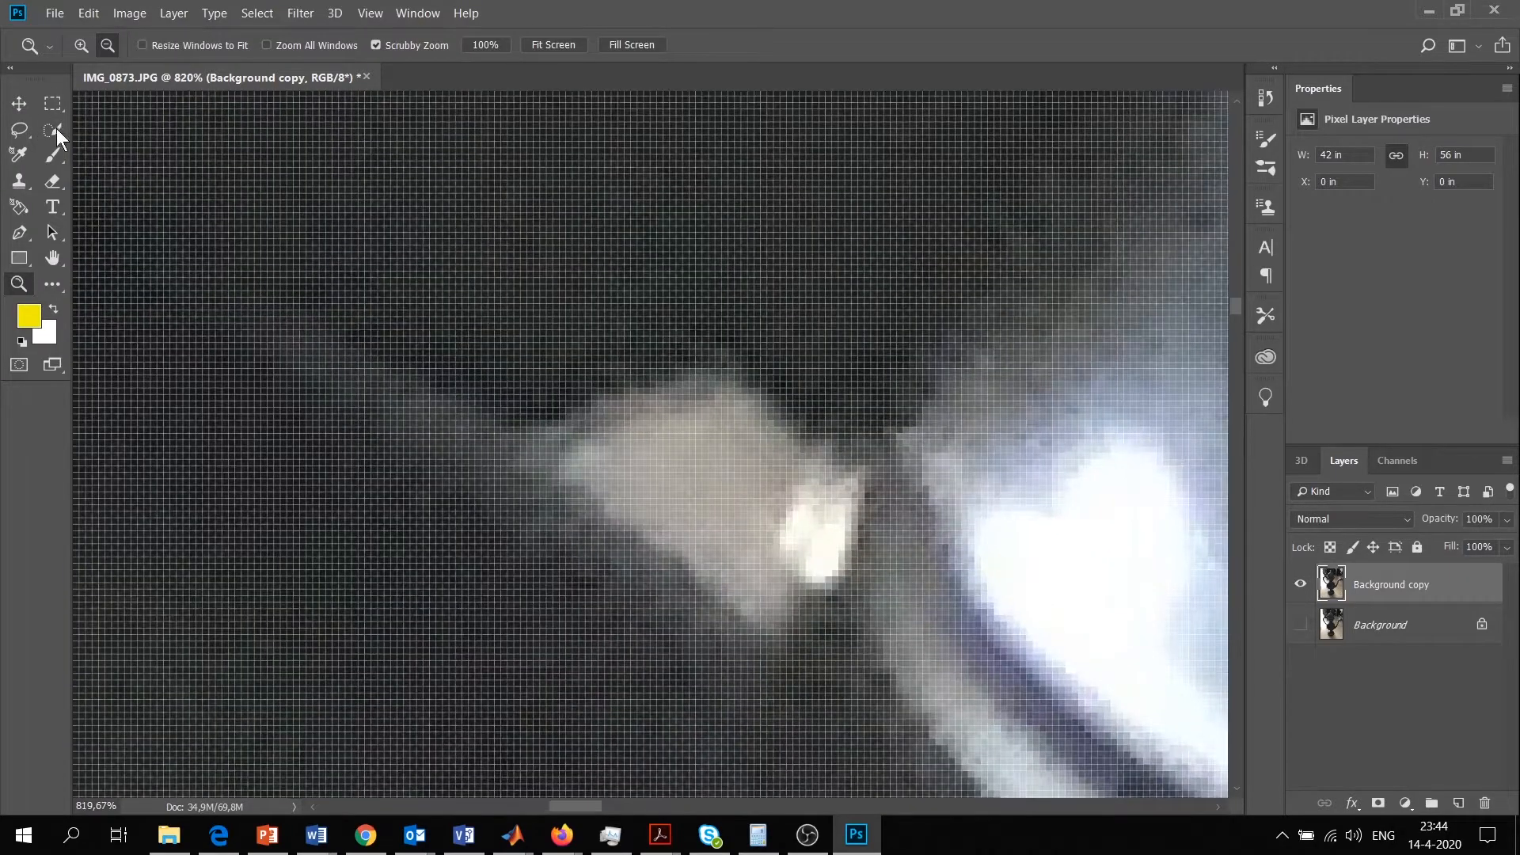
pyautogui.press('w')
pyautogui.click(823, 540)
pyautogui.moveTo(824, 539)
pyautogui.mouseDown()
pyautogui.moveTo(810, 557)
pyautogui.moveTo(607, 496)
pyautogui.mouseUp()
# Add the bright highlight along the handle's curled tip to the selection
pyautogui.press('z')
pyautogui.moveTo(495, 397); pyautogui.dragTo(584, 400)
pyautogui.click(53, 130)
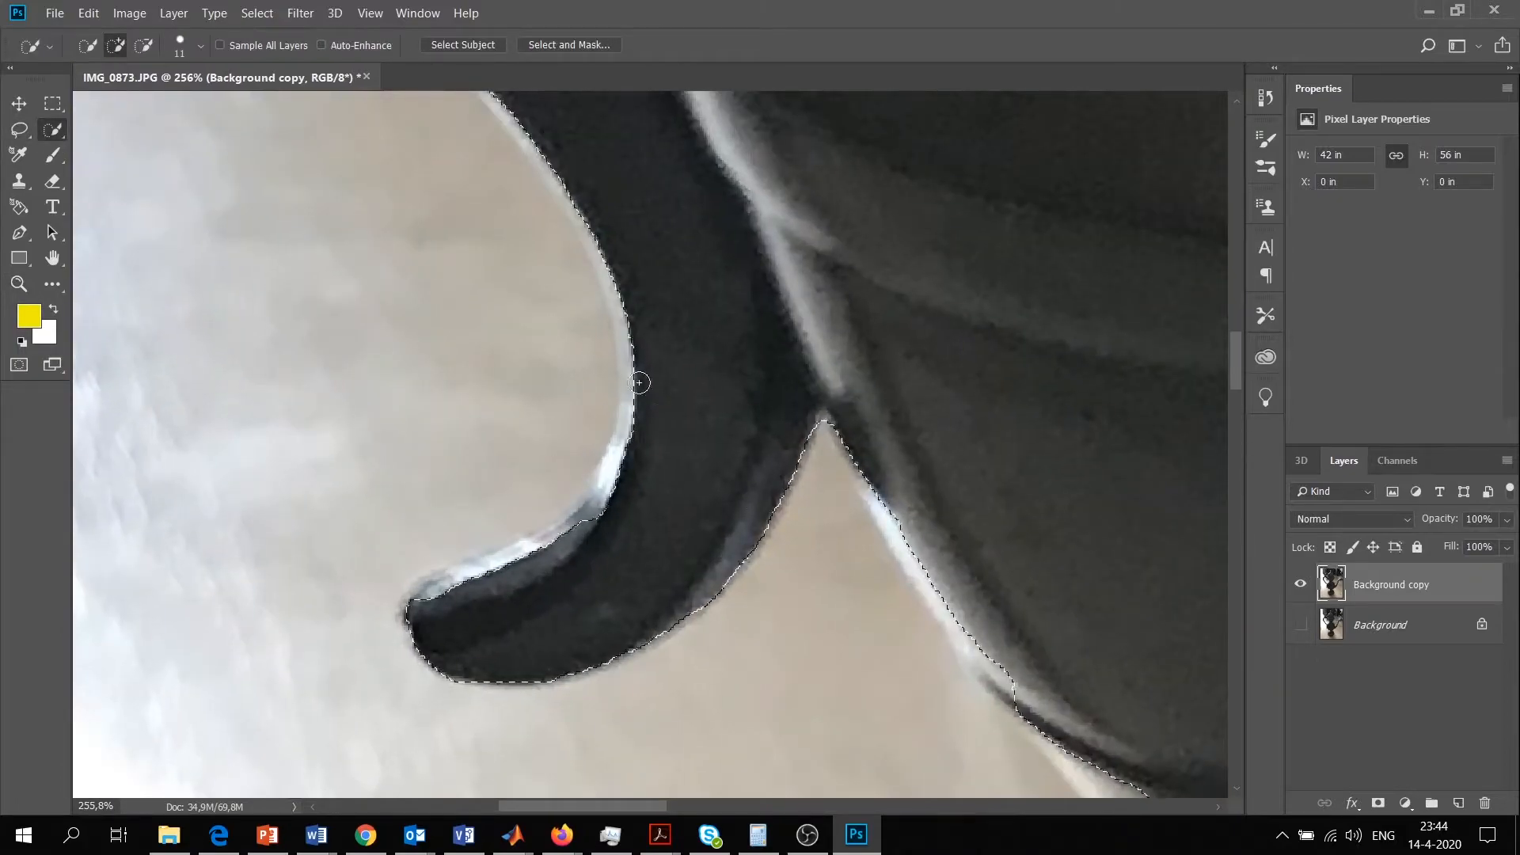
pyautogui.moveTo(435, 597); pyautogui.dragTo(570, 523)
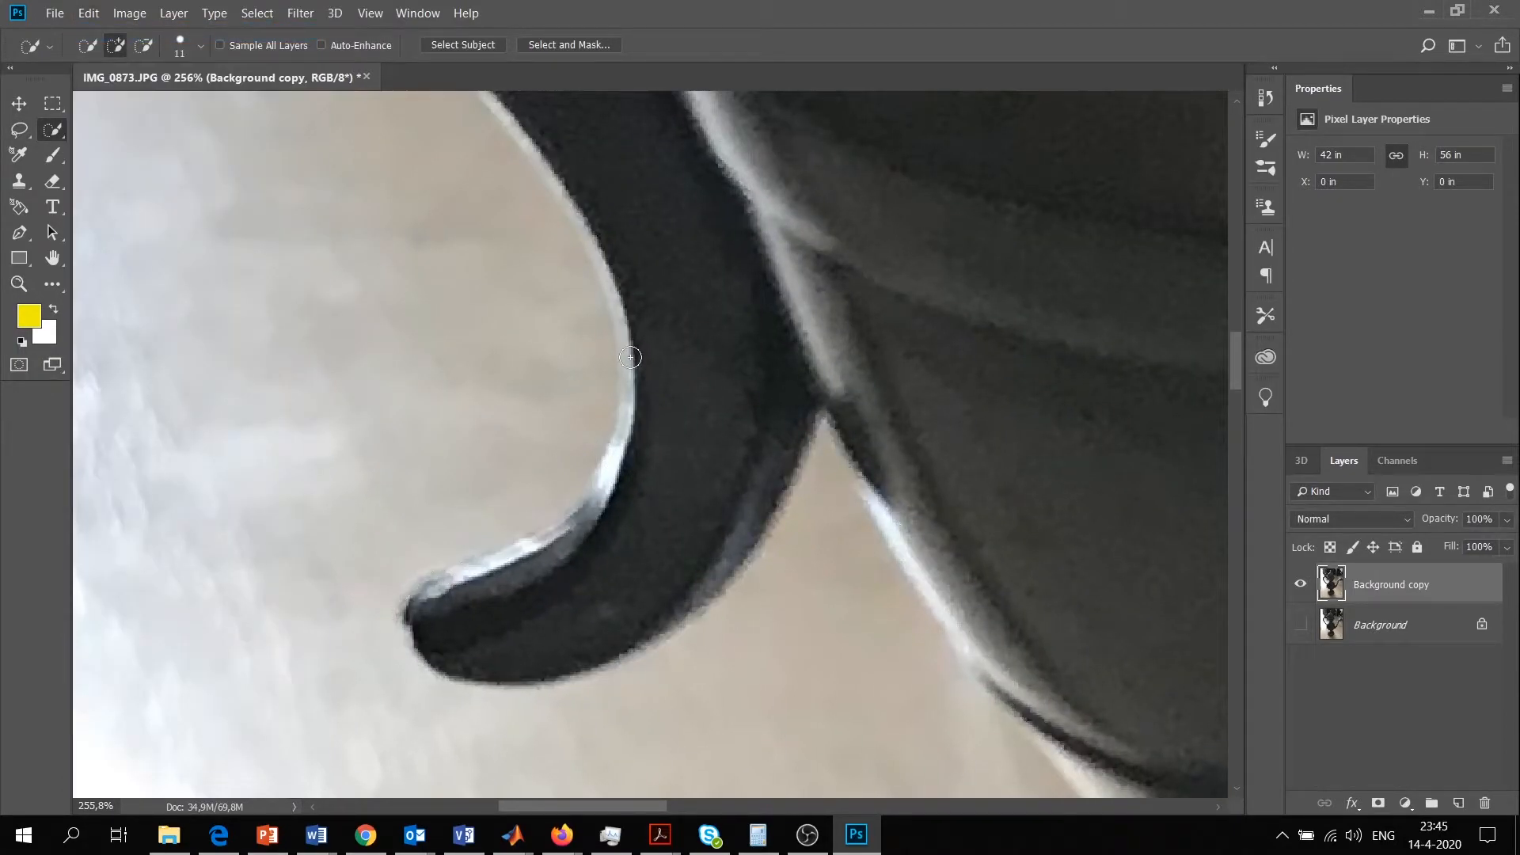
pyautogui.click(563, 539)
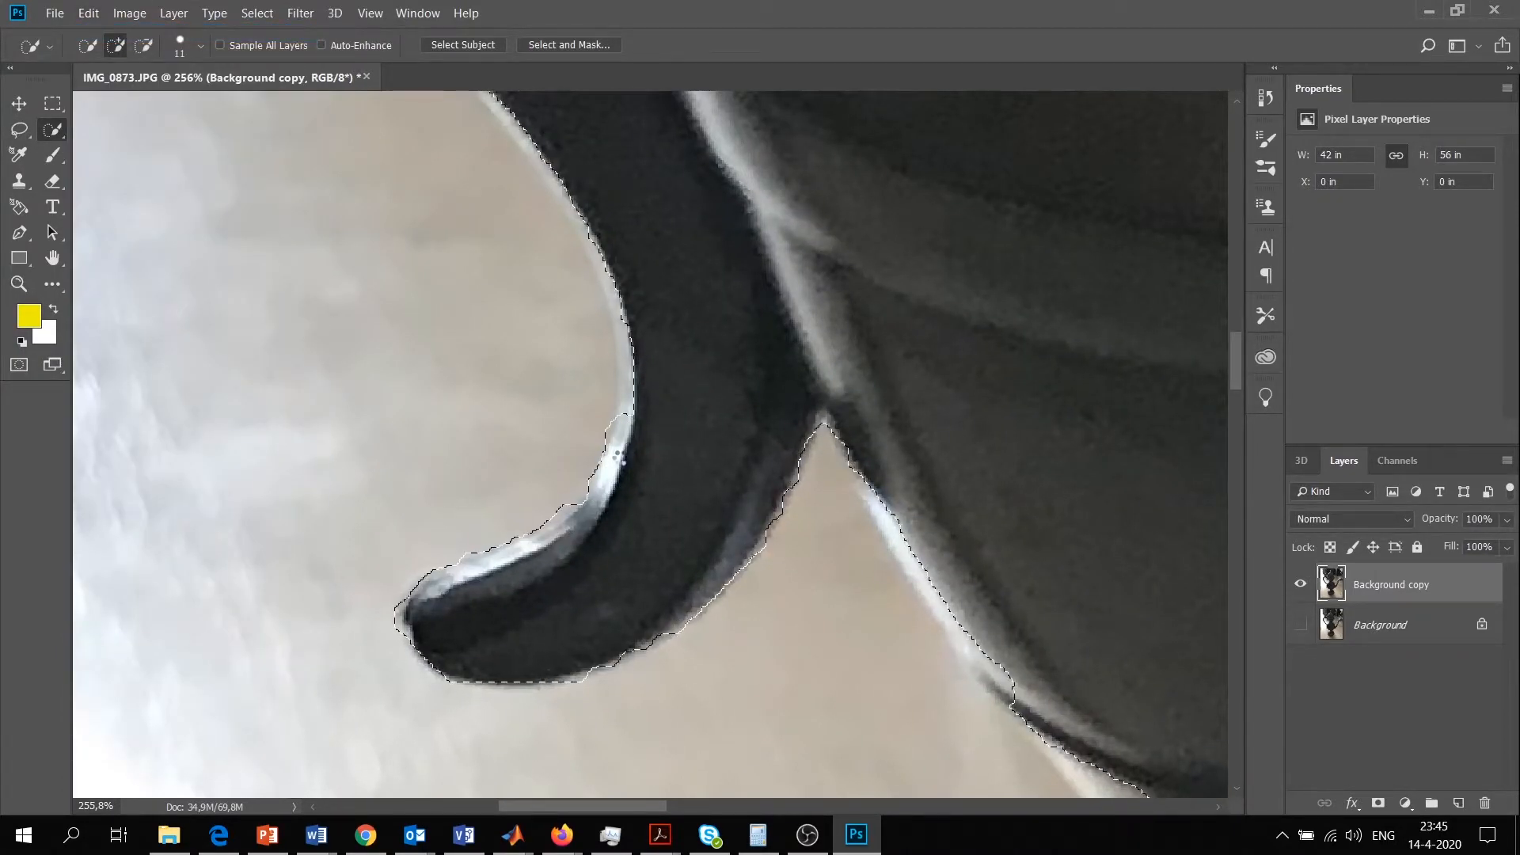
# Undo the stray selection strokes near the handle's curl and reselect its bright edge
pyautogui.scroll(1, 644, 424)
pyautogui.click(89, 13)
pyautogui.click(110, 30)
pyautogui.click(937, 621)
pyautogui.click(88, 13)
pyautogui.click(111, 33)
pyautogui.click(621, 441)
# Refine the selection edge along the ewer's neck and subtract the background spill inside the handle loop
pyautogui.click(19, 284)
pyautogui.moveTo(580, 309); pyautogui.dragTo(516, 312)
pyautogui.press('w')
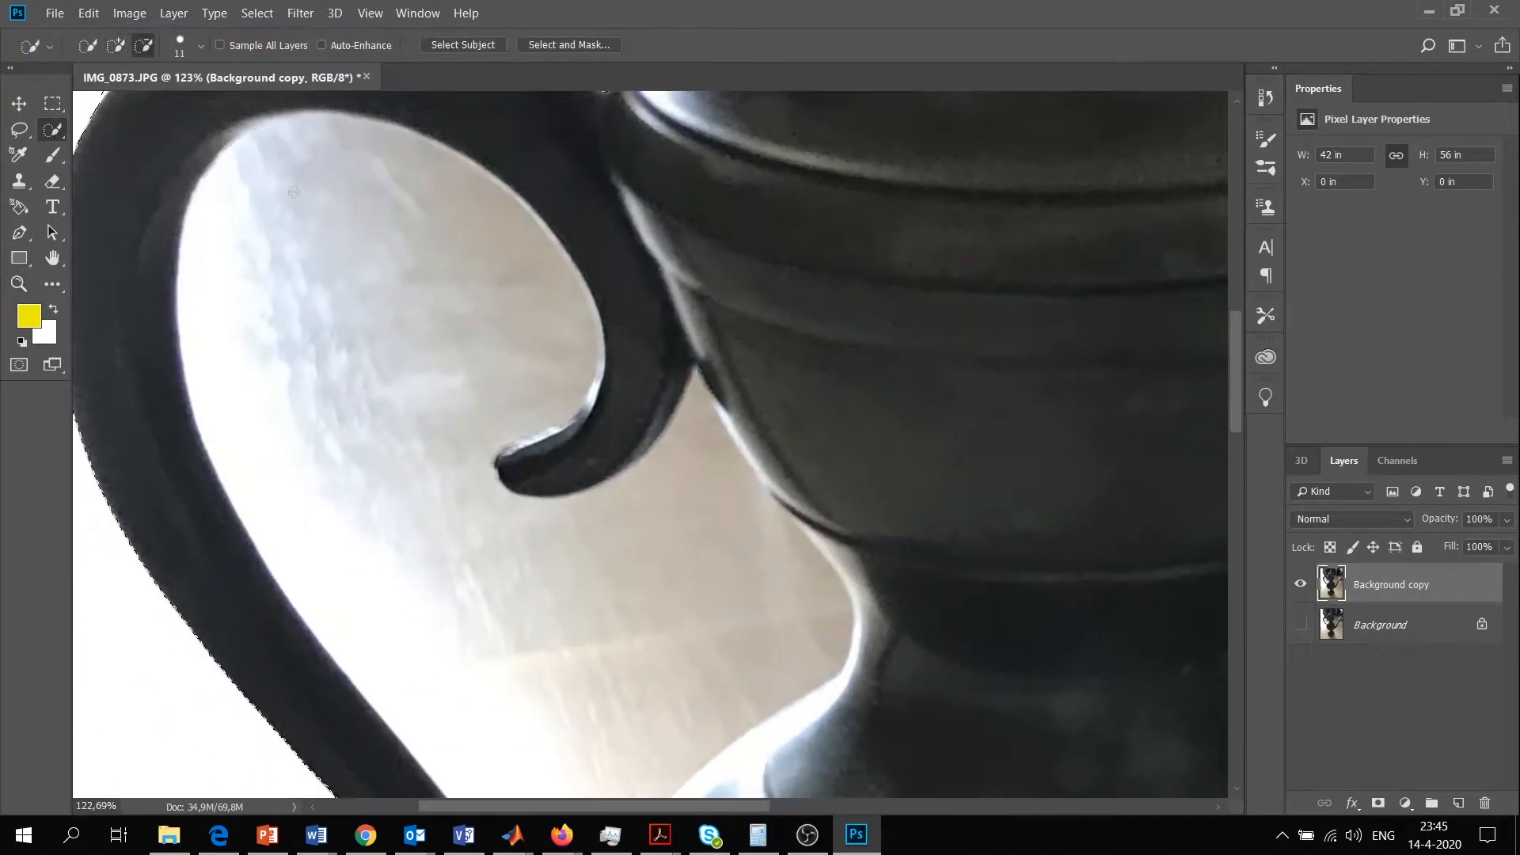
pyautogui.moveTo(813, 536); pyautogui.dragTo(774, 508)
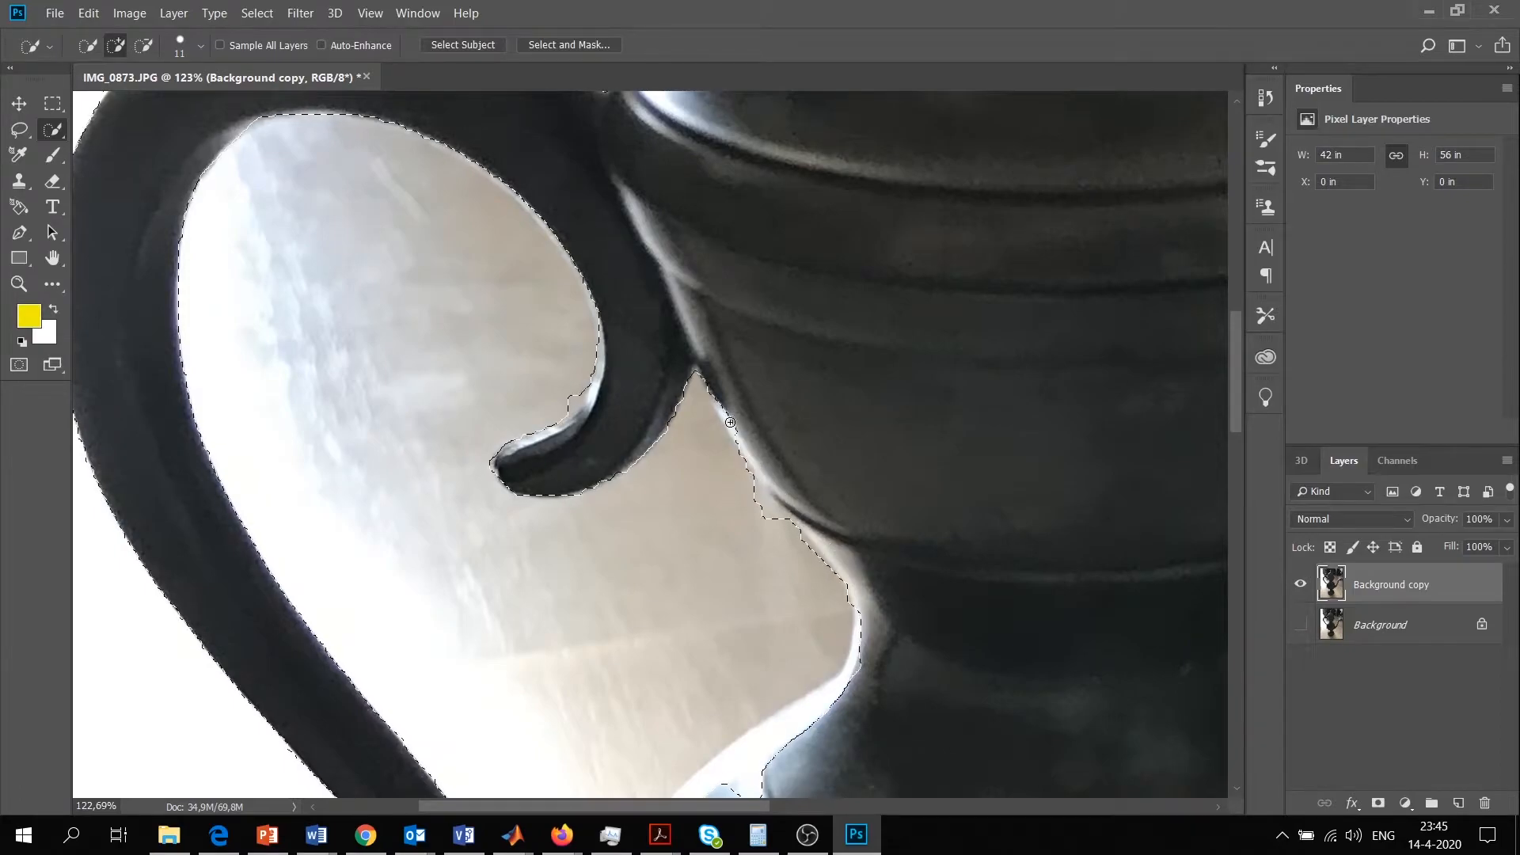
pyautogui.click(144, 47)
pyautogui.click(782, 543)
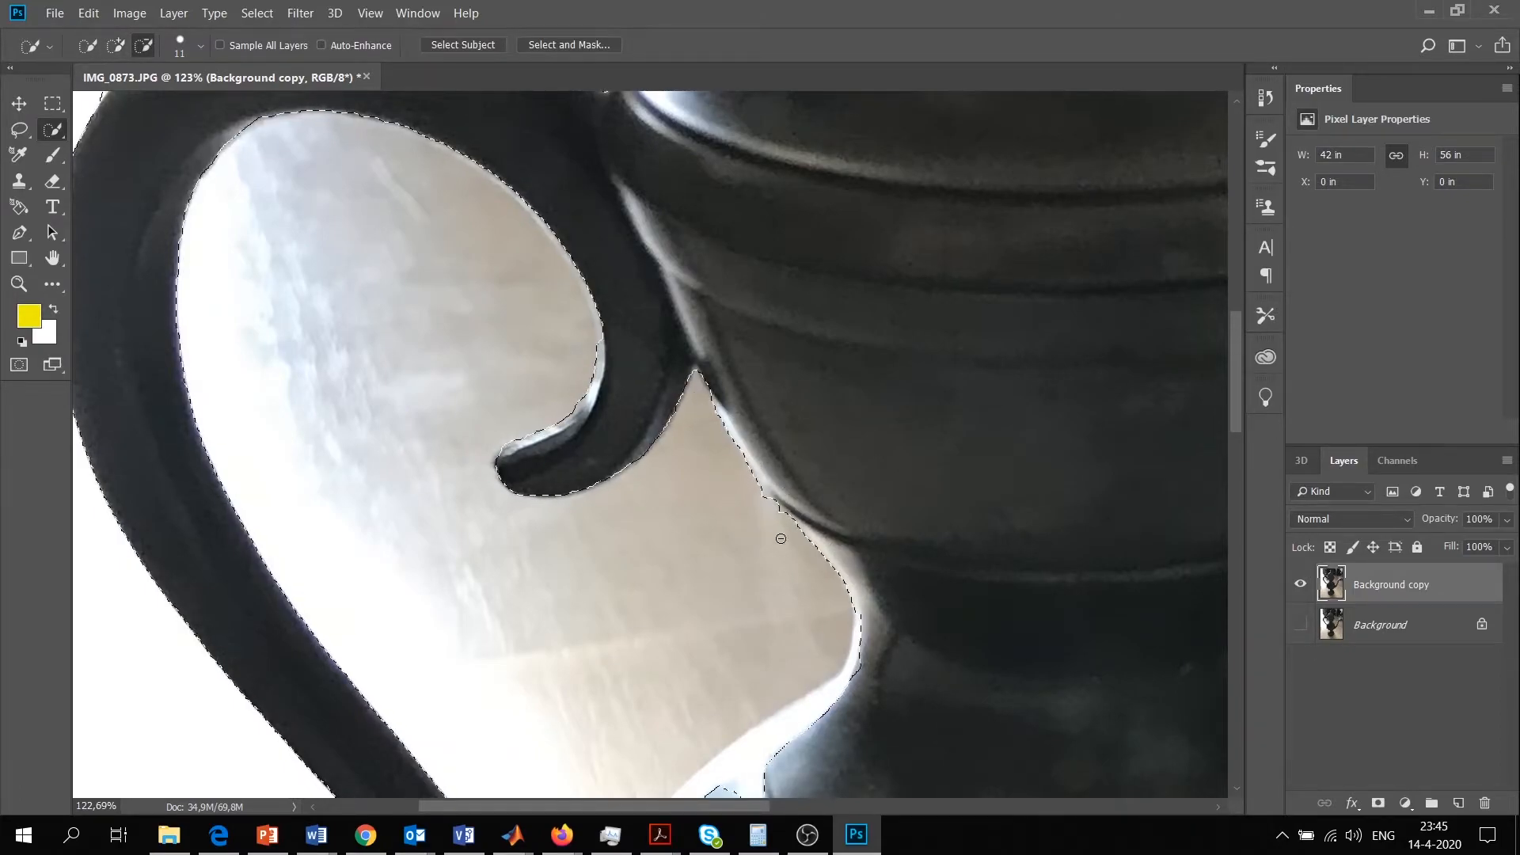
# Add the bright inner rim of the handle above its curled tip to the selection
pyautogui.click(116, 46)
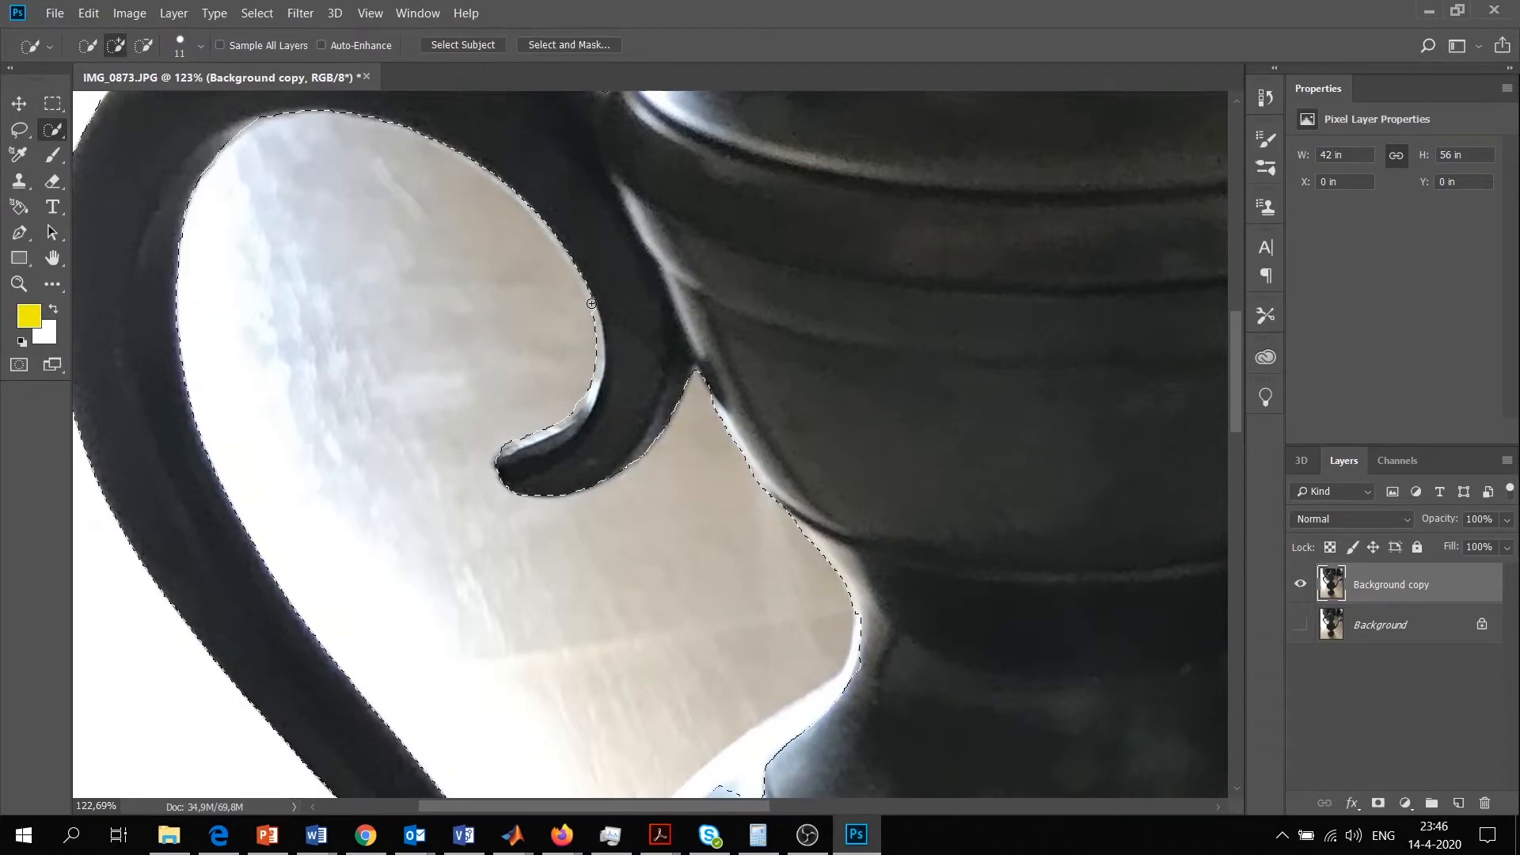
pyautogui.press('z')
pyautogui.scroll(4, 608, 293)
pyautogui.scroll(3, 608, 292)
pyautogui.press('w')
pyautogui.scroll(2, 437, 468)
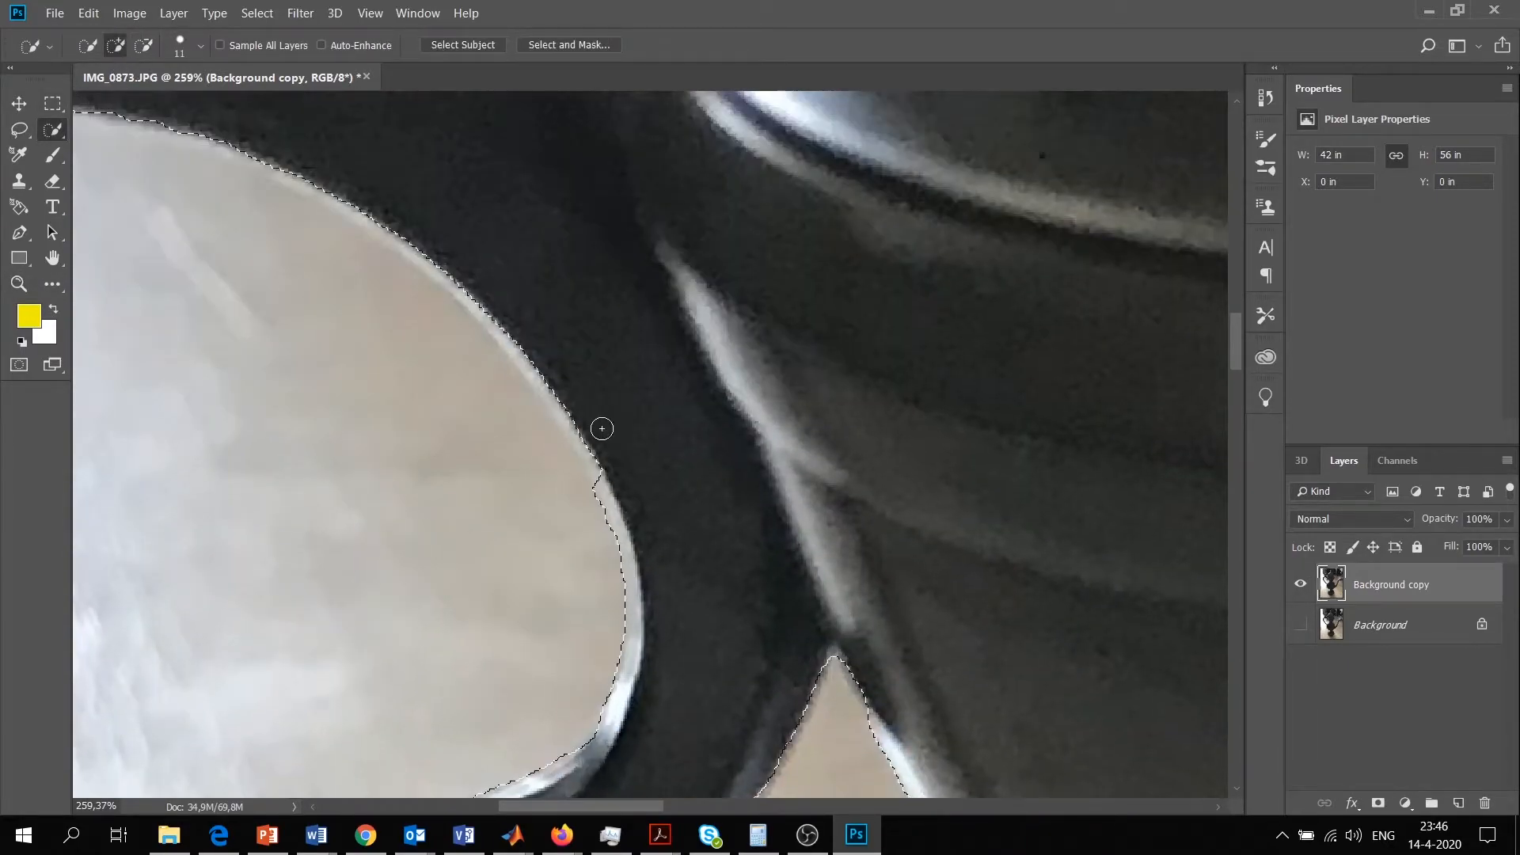
pyautogui.moveTo(609, 480)
pyautogui.mouseDown()
pyautogui.moveTo(435, 269)
pyautogui.moveTo(509, 391)
pyautogui.moveTo(604, 669)
pyautogui.mouseUp()
# Extend the selection along the upper inner rim of the handle loop and subtract the background picked up there
pyautogui.scroll(1, 129, 156)
pyautogui.moveTo(424, 342); pyautogui.dragTo(290, 255)
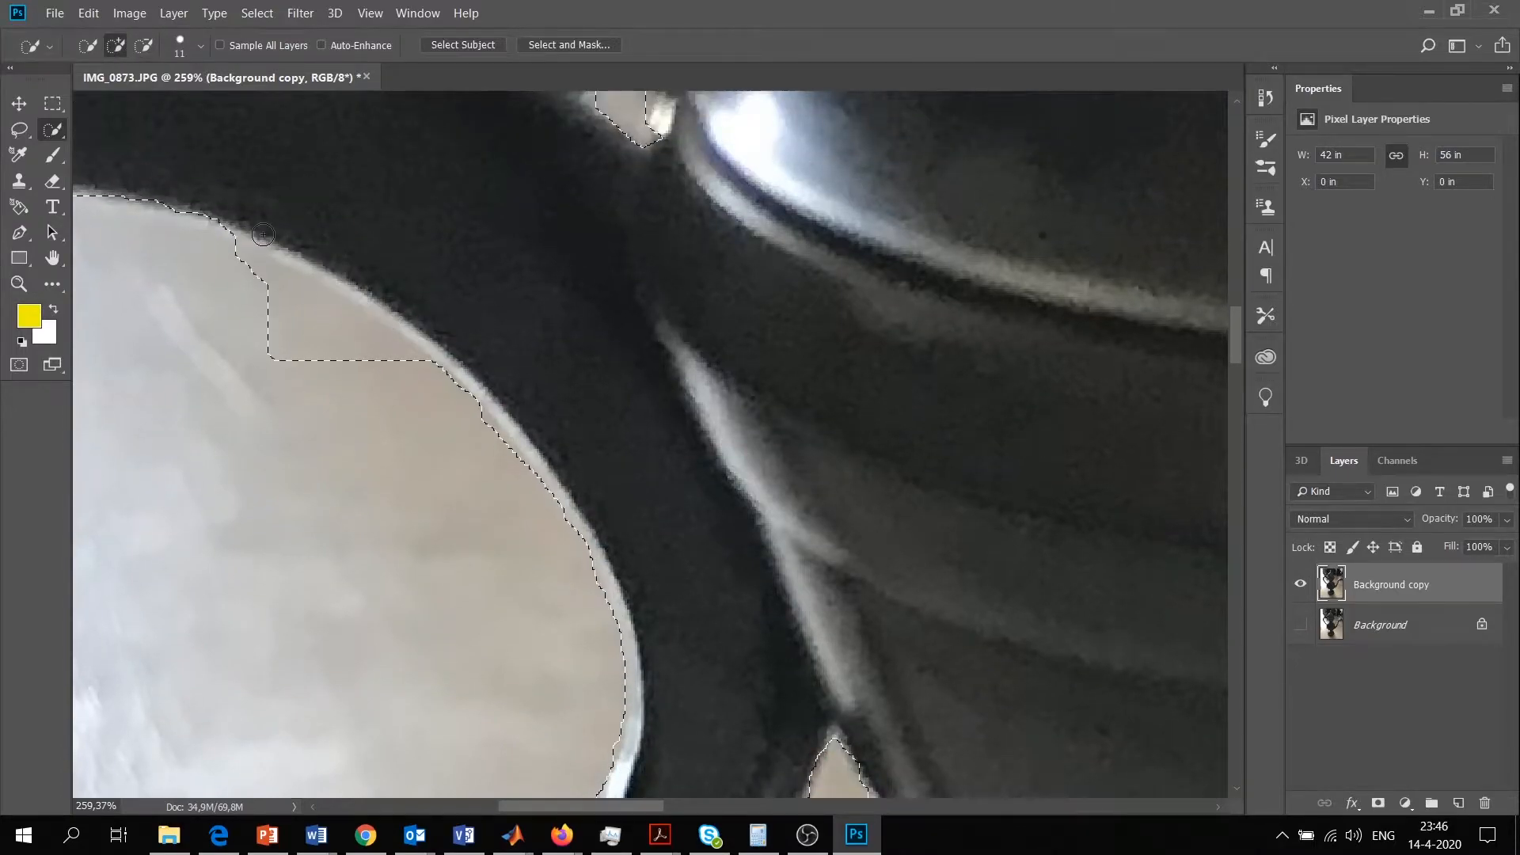
pyautogui.hscroll(-4, 190, 261)
pyautogui.scroll(1, 198, 237)
pyautogui.click(116, 48)
pyautogui.moveTo(236, 243); pyautogui.dragTo(268, 241)
pyautogui.moveTo(568, 257)
pyautogui.mouseDown()
pyautogui.moveTo(418, 235)
pyautogui.moveTo(428, 226)
pyautogui.moveTo(224, 248)
pyautogui.mouseUp()
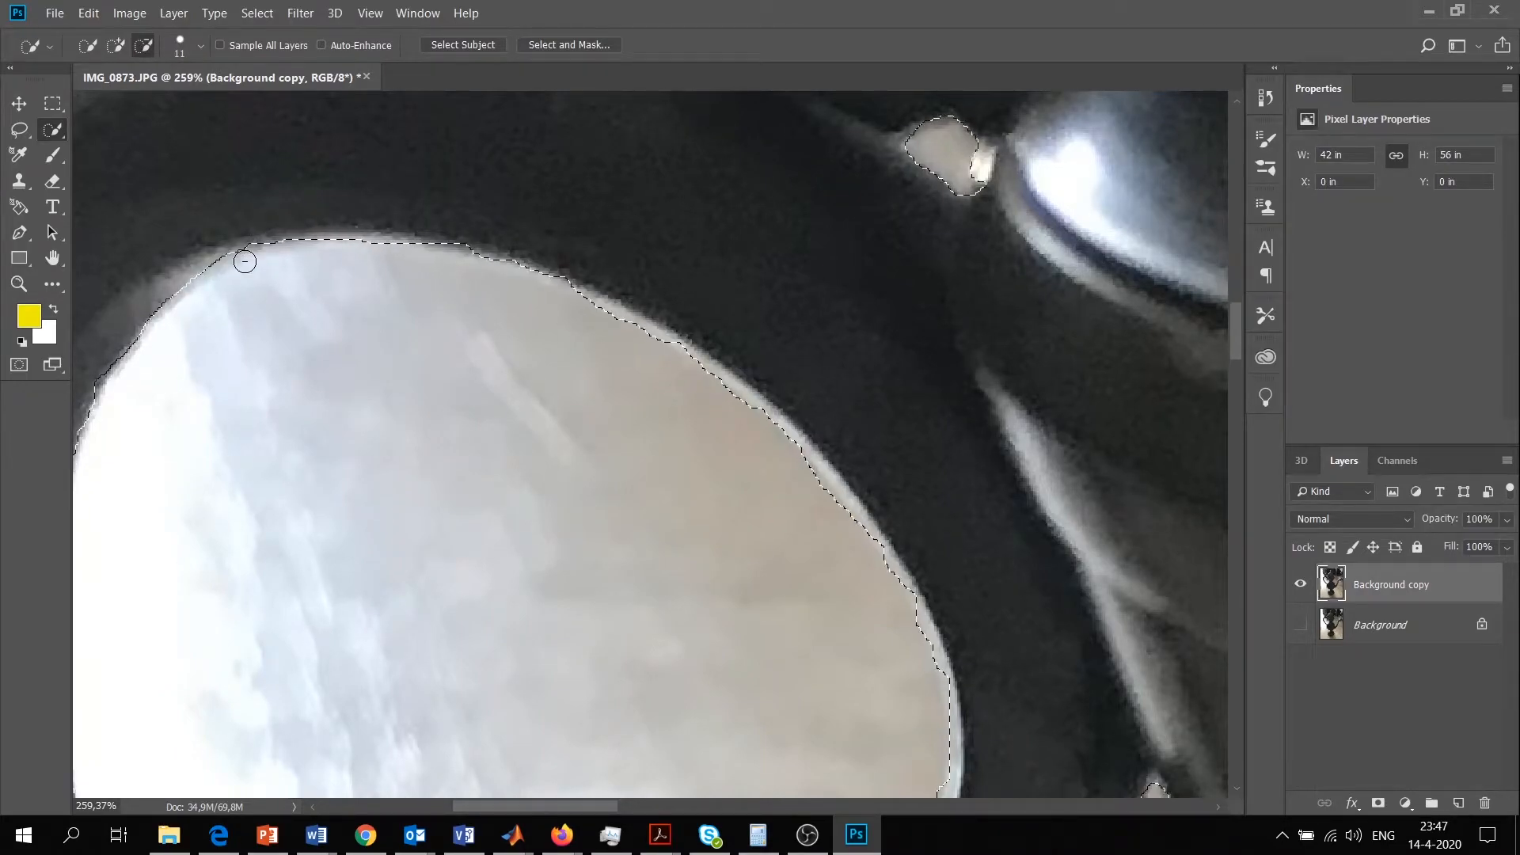
# Add the white highlight along the ewer's shoulder below the neck to the selection
pyautogui.scroll(-5, 403, 371)
pyautogui.scroll(7, 424, 563)
pyautogui.moveTo(532, 807); pyautogui.dragTo(574, 809)
pyautogui.scroll(-8, 427, 601)
pyautogui.scroll(-5, 506, 554)
pyautogui.moveTo(709, 604)
pyautogui.mouseDown()
pyautogui.moveTo(681, 508)
pyautogui.moveTo(621, 414)
pyautogui.mouseUp()
pyautogui.scroll(2, 720, 553)
pyautogui.click(861, 809)
pyautogui.scroll(5, 994, 420)
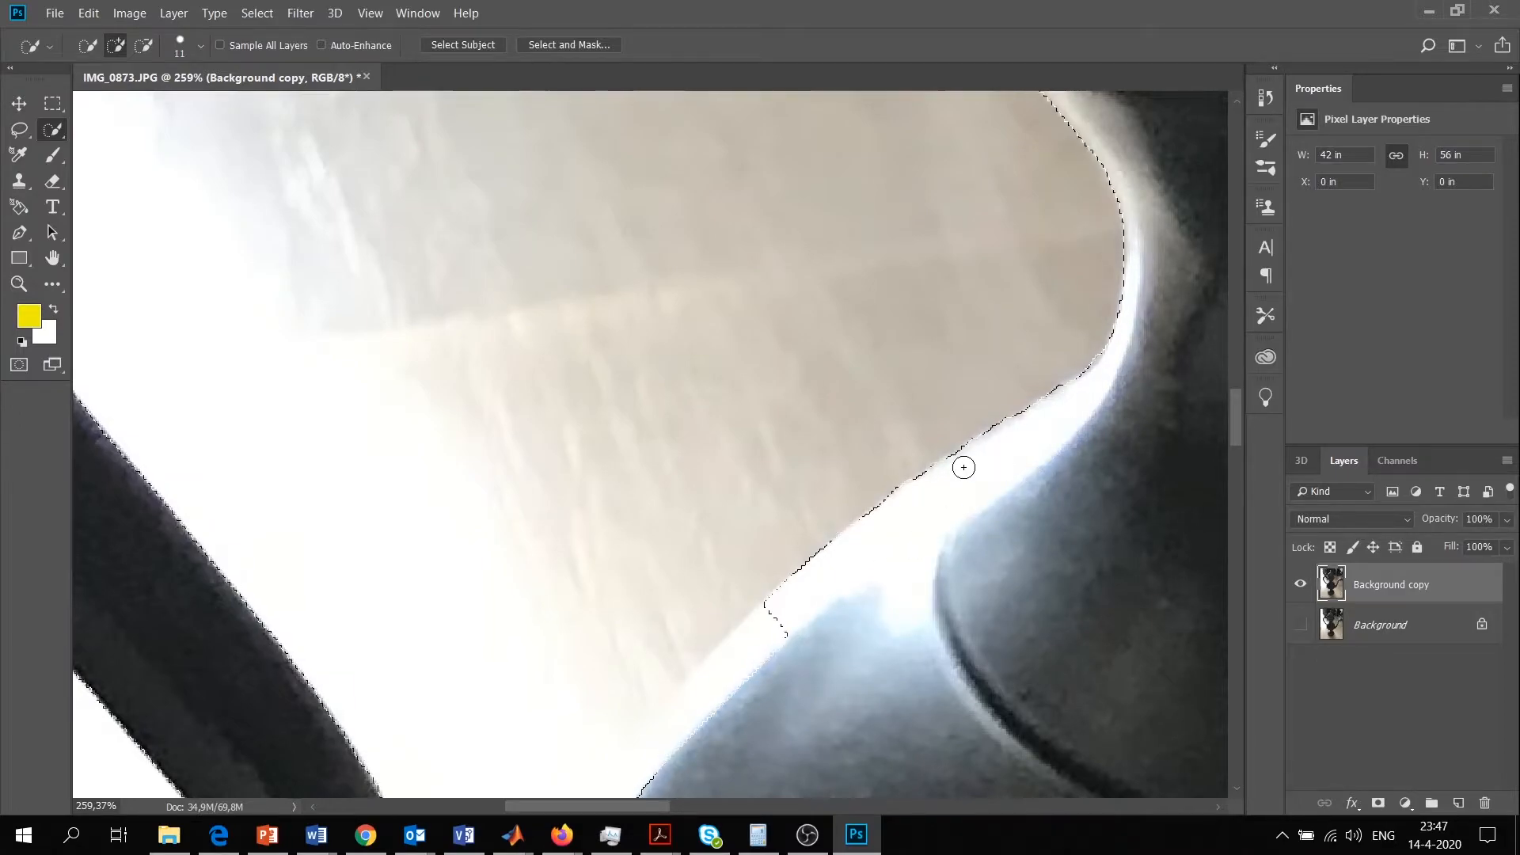
pyautogui.scroll(-3, 773, 383)
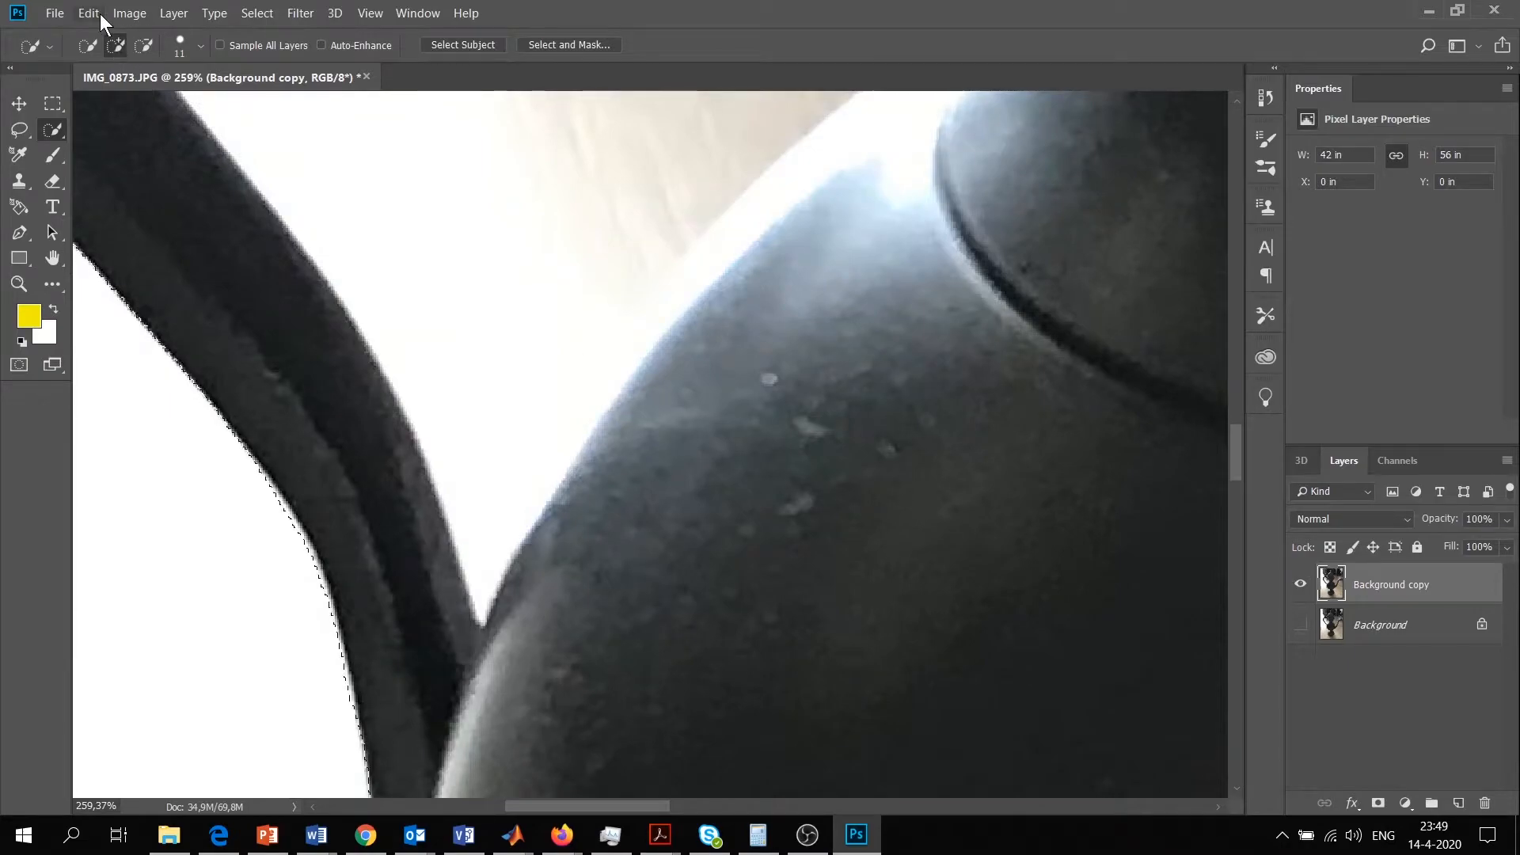
# Subtract the white background between the lower handle and the ewer's body down to where they meet
pyautogui.click(144, 46)
pyautogui.scroll(7, 462, 251)
pyautogui.moveTo(462, 251); pyautogui.dragTo(543, 339)
pyautogui.scroll(3, 543, 340)
pyautogui.scroll(-6, 521, 324)
pyautogui.scroll(-3, 521, 324)
pyautogui.moveTo(580, 390)
pyautogui.mouseDown()
pyautogui.moveTo(493, 521)
pyautogui.moveTo(614, 409)
pyautogui.moveTo(531, 509)
pyautogui.moveTo(487, 599)
pyautogui.moveTo(501, 576)
pyautogui.moveTo(482, 622)
pyautogui.moveTo(482, 658)
pyautogui.moveTo(495, 627)
pyautogui.moveTo(477, 700)
pyautogui.moveTo(480, 679)
pyautogui.moveTo(490, 734)
pyautogui.moveTo(490, 672)
pyautogui.moveTo(473, 685)
pyautogui.moveTo(495, 727)
pyautogui.mouseUp()
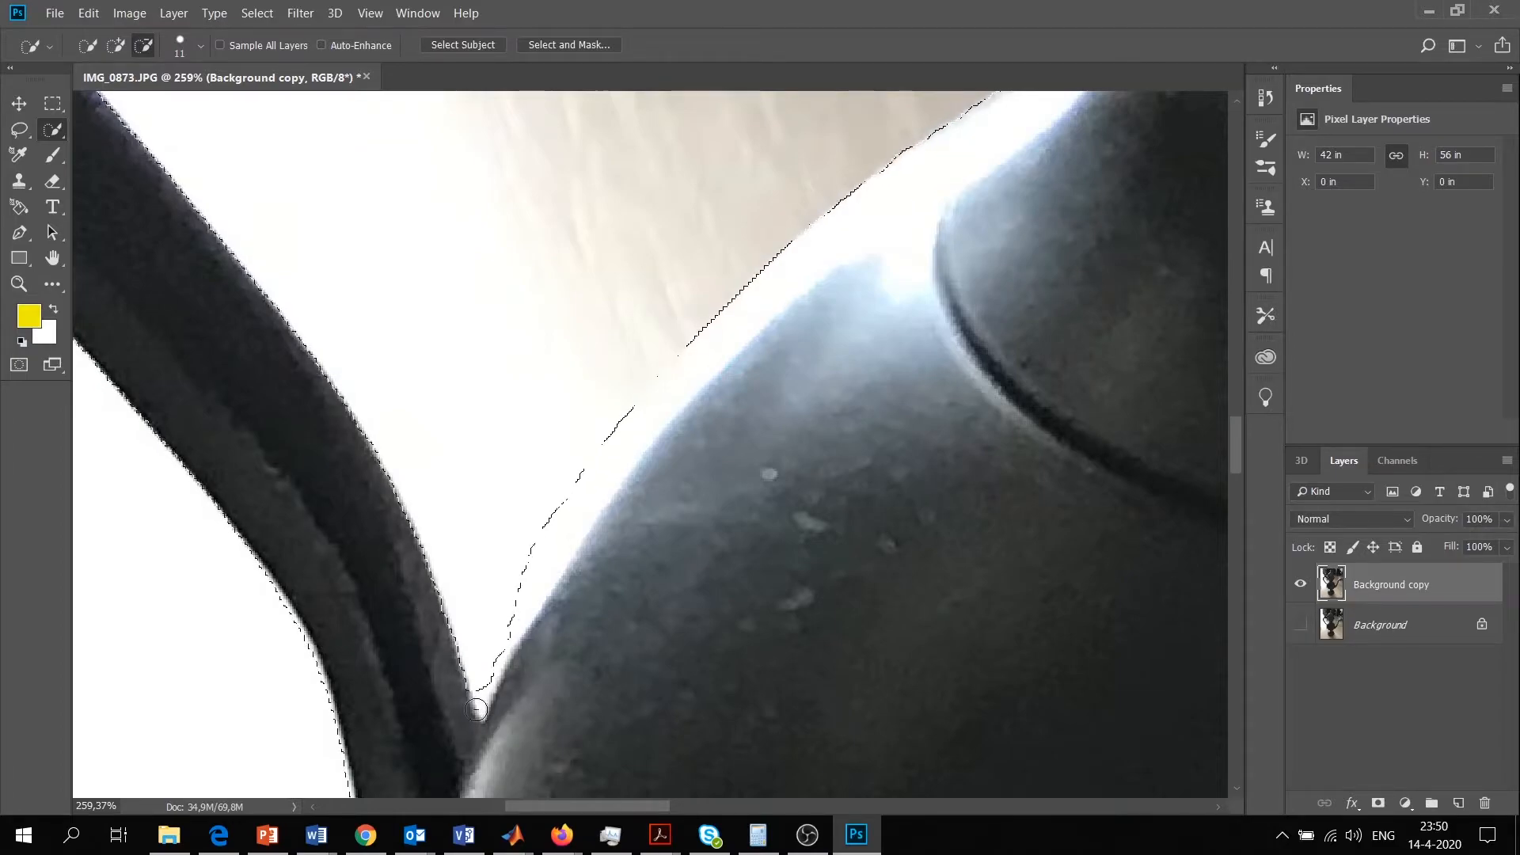
# Refine the selection at the narrow point where the handle joins the body, using a 4 px brush
pyautogui.scroll(-5, 444, 641)
pyautogui.click(19, 284)
pyautogui.moveTo(480, 479)
pyautogui.mouseDown()
pyautogui.moveTo(547, 516)
pyautogui.moveTo(605, 294)
pyautogui.mouseUp()
pyautogui.press('w')
pyautogui.keyDown('alt'); pyautogui.click(607, 293); pyautogui.keyUp('alt')
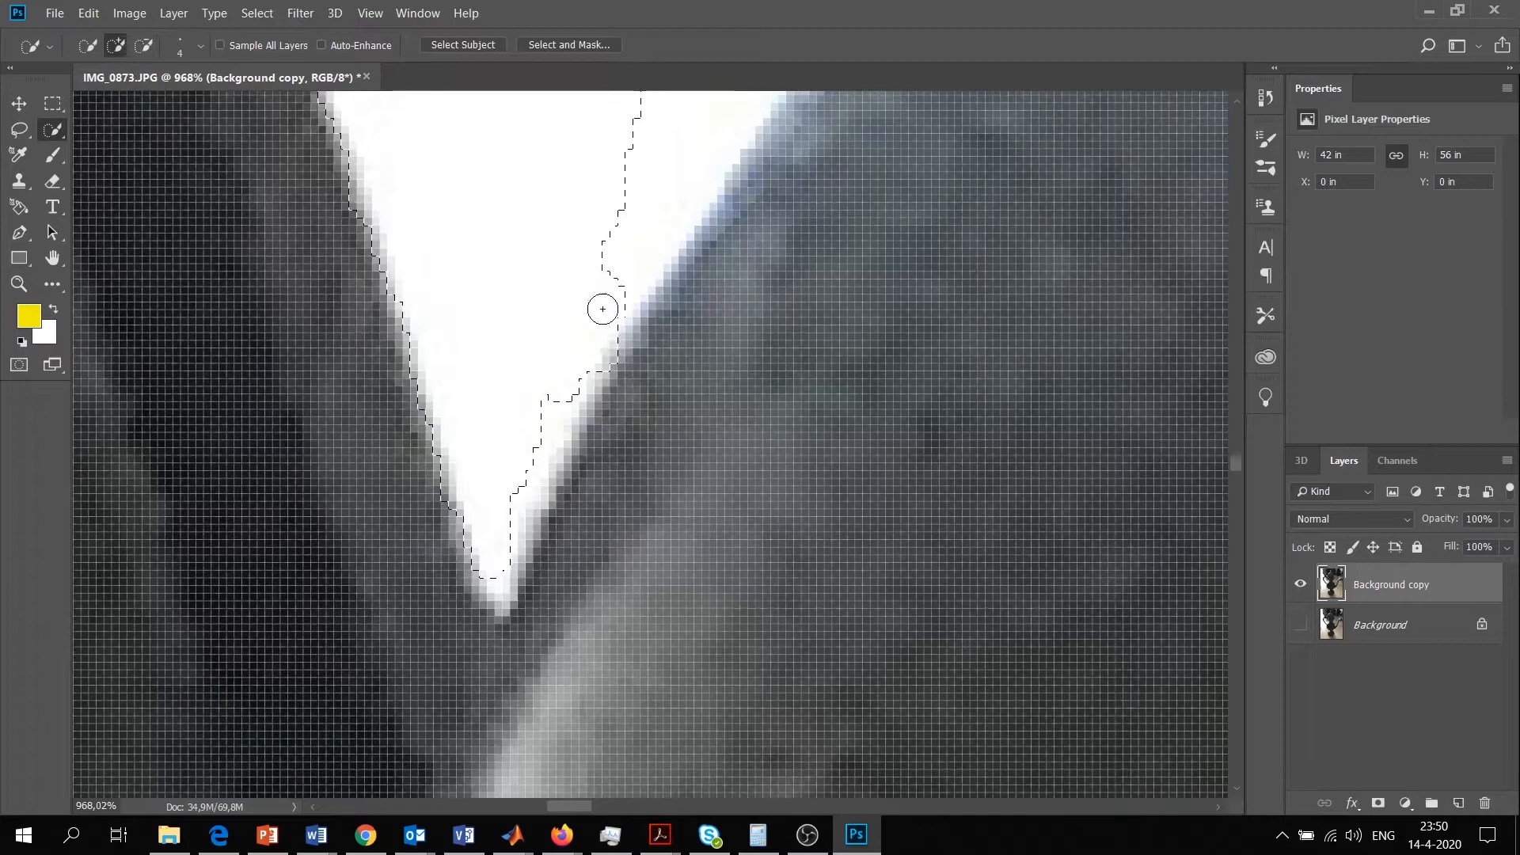
pyautogui.scroll(5, 583, 349)
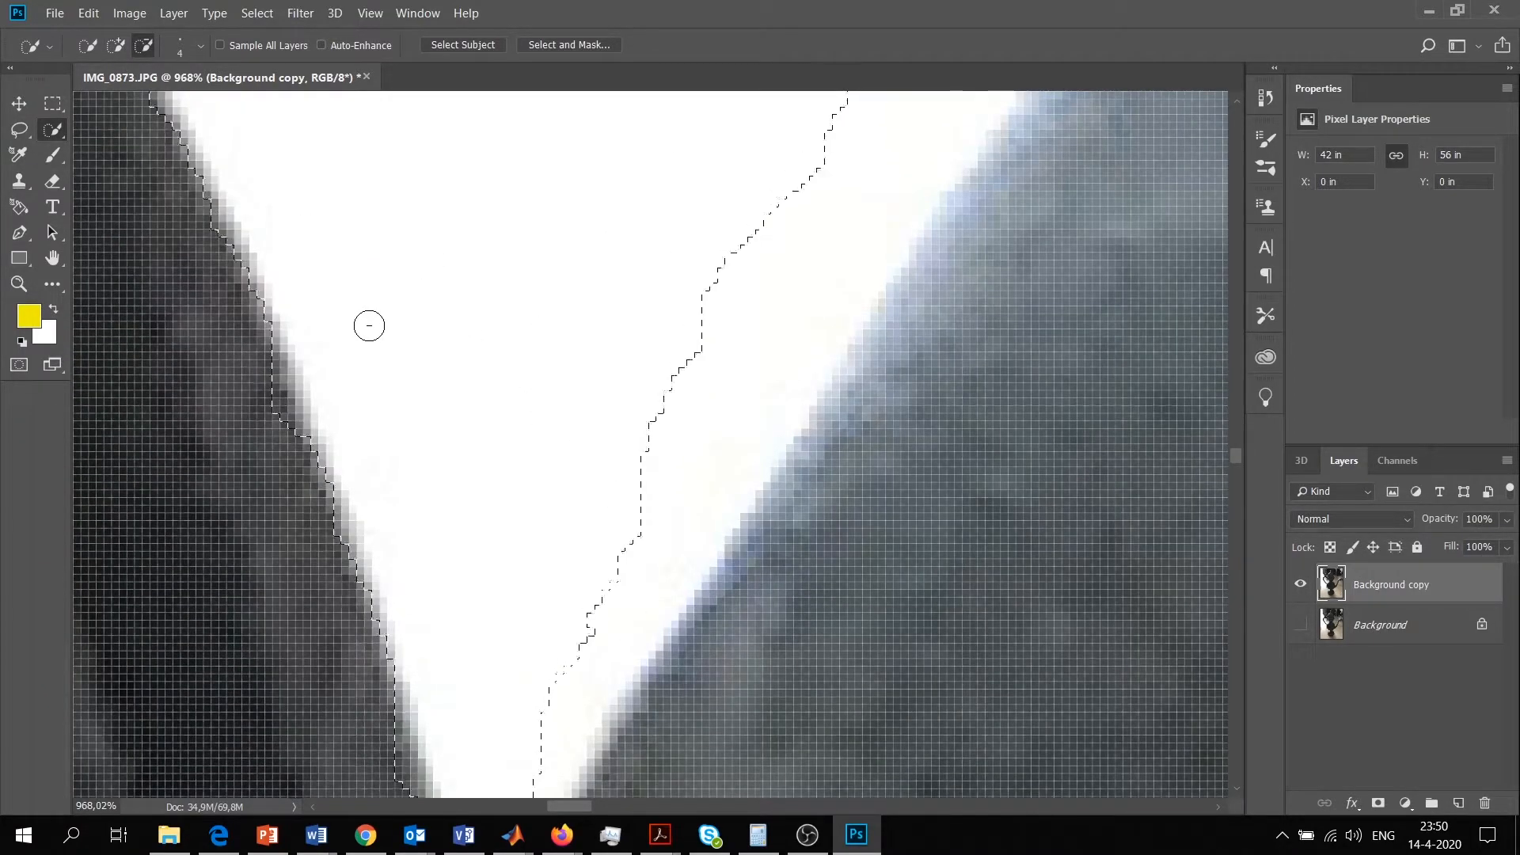
# Subtract the background along the left edge of the ewer's foot, using a 28 px brush
pyautogui.click(19, 284)
pyautogui.moveTo(557, 332); pyautogui.dragTo(373, 356)
pyautogui.moveTo(507, 522); pyautogui.dragTo(633, 526)
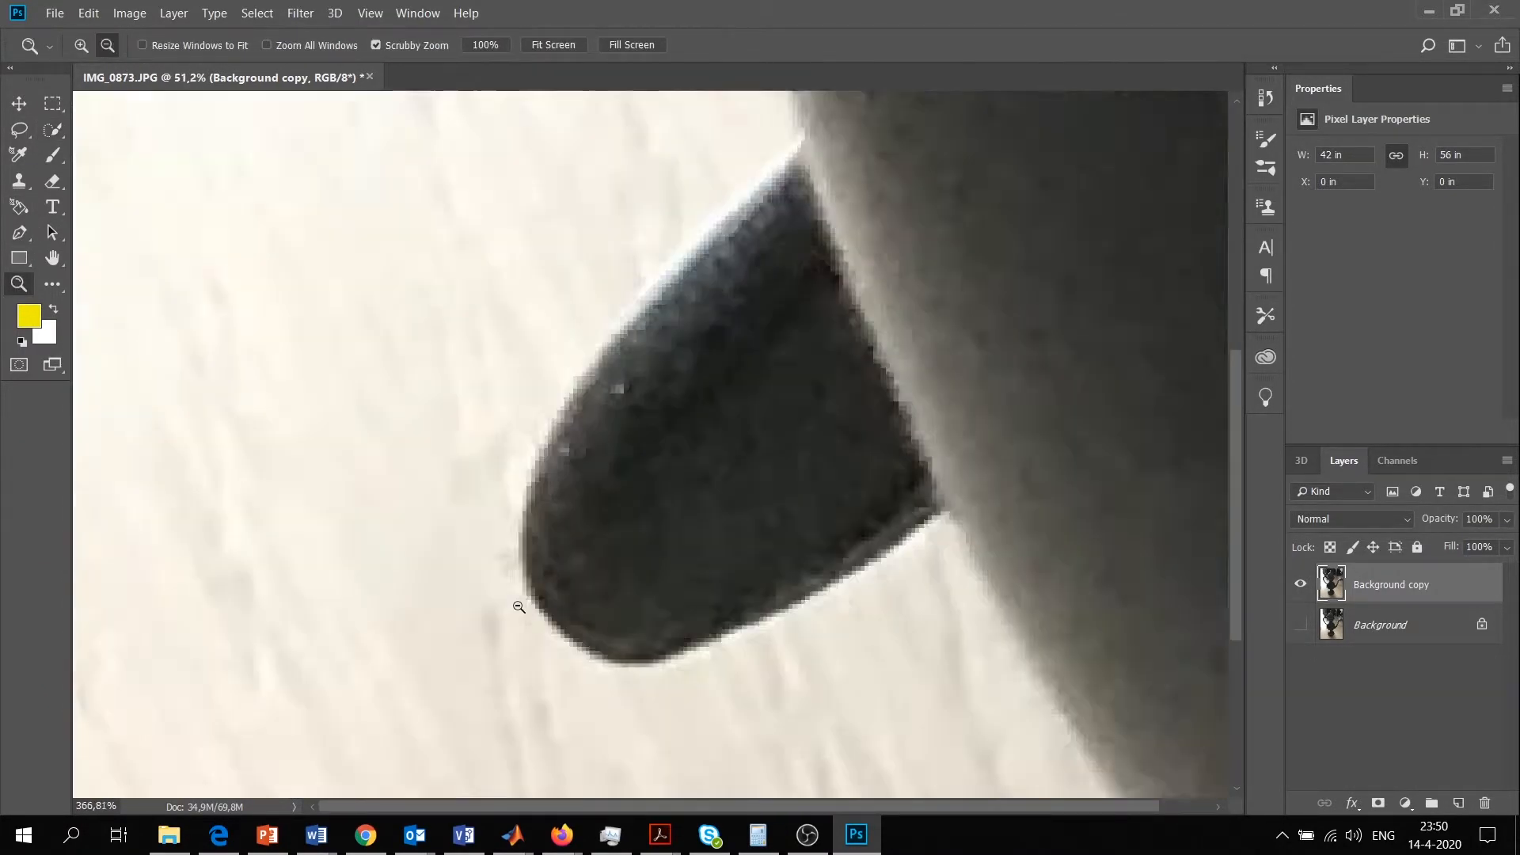
pyautogui.moveTo(519, 611); pyautogui.dragTo(396, 610)
pyautogui.moveTo(669, 733); pyautogui.dragTo(764, 728)
pyautogui.press('w')
pyautogui.click(200, 46)
pyautogui.moveTo(92, 103); pyautogui.dragTo(110, 103)
pyautogui.moveTo(744, 392)
pyautogui.mouseDown()
pyautogui.moveTo(671, 484)
pyautogui.moveTo(639, 561)
pyautogui.mouseUp()
pyautogui.scroll(-3, 640, 561)
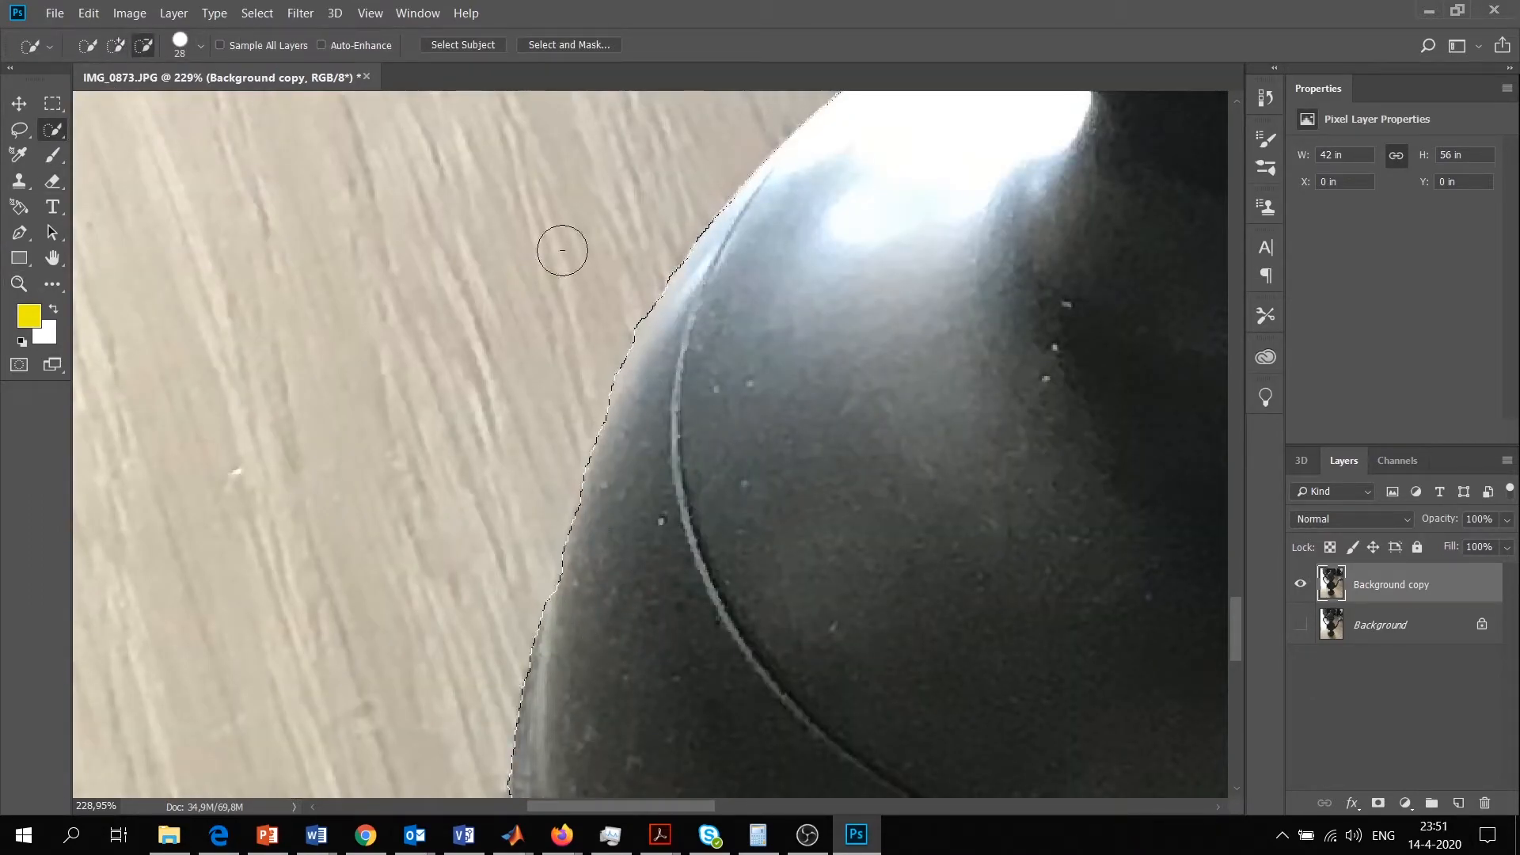
pyautogui.scroll(-3, 515, 502)
pyautogui.scroll(-3, 554, 480)
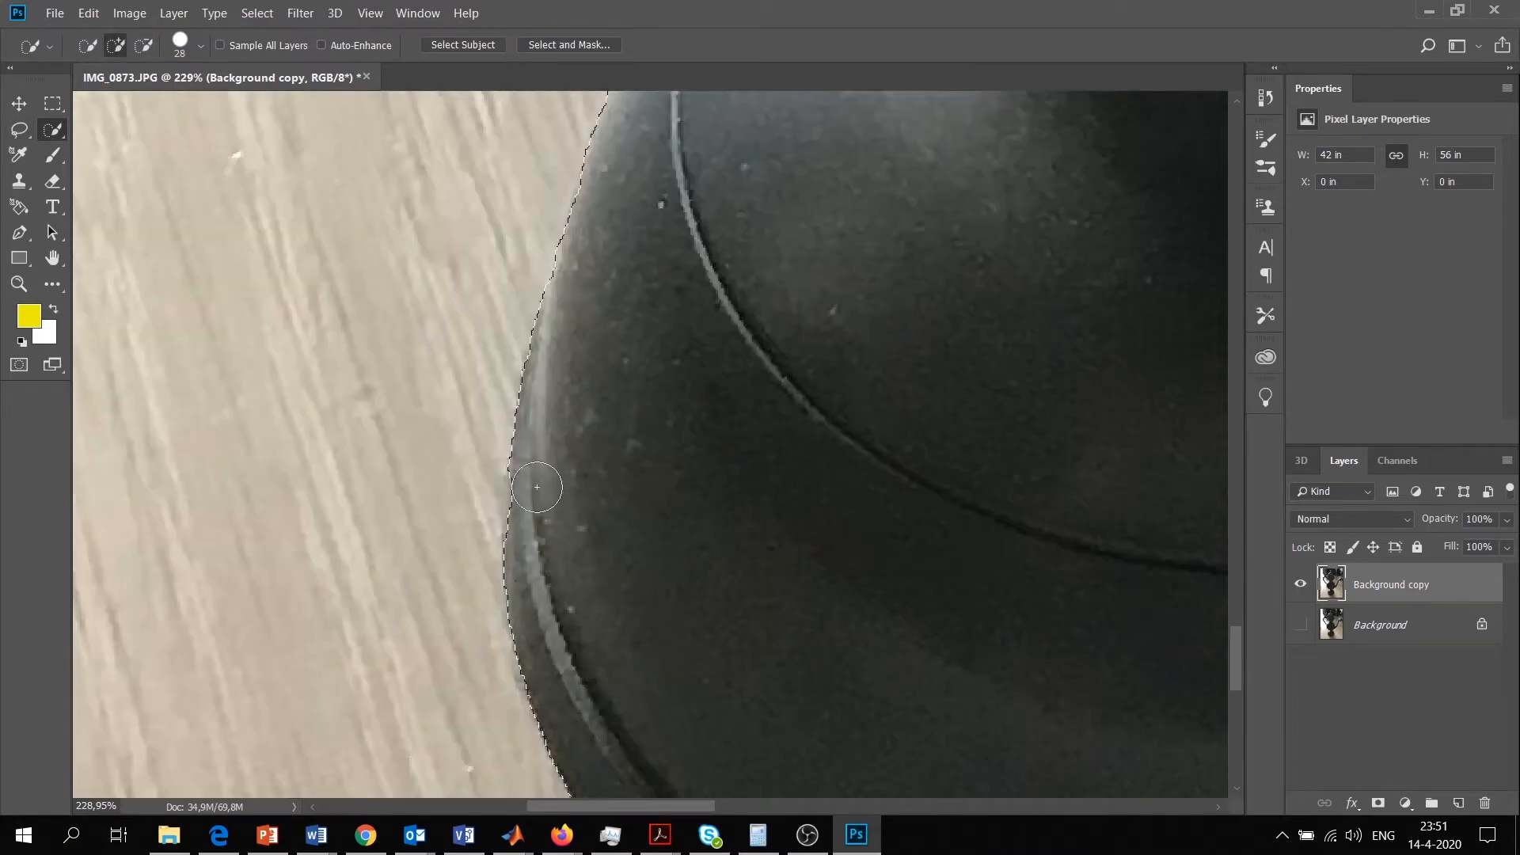
# Check the selection on the foot's right side and subtract the background along the edge where the spout leaves the body
pyautogui.press('z')
pyautogui.moveTo(527, 478); pyautogui.dragTo(753, 459)
pyautogui.moveTo(986, 576)
pyautogui.mouseDown()
pyautogui.moveTo(949, 565)
pyautogui.moveTo(970, 564)
pyautogui.mouseUp()
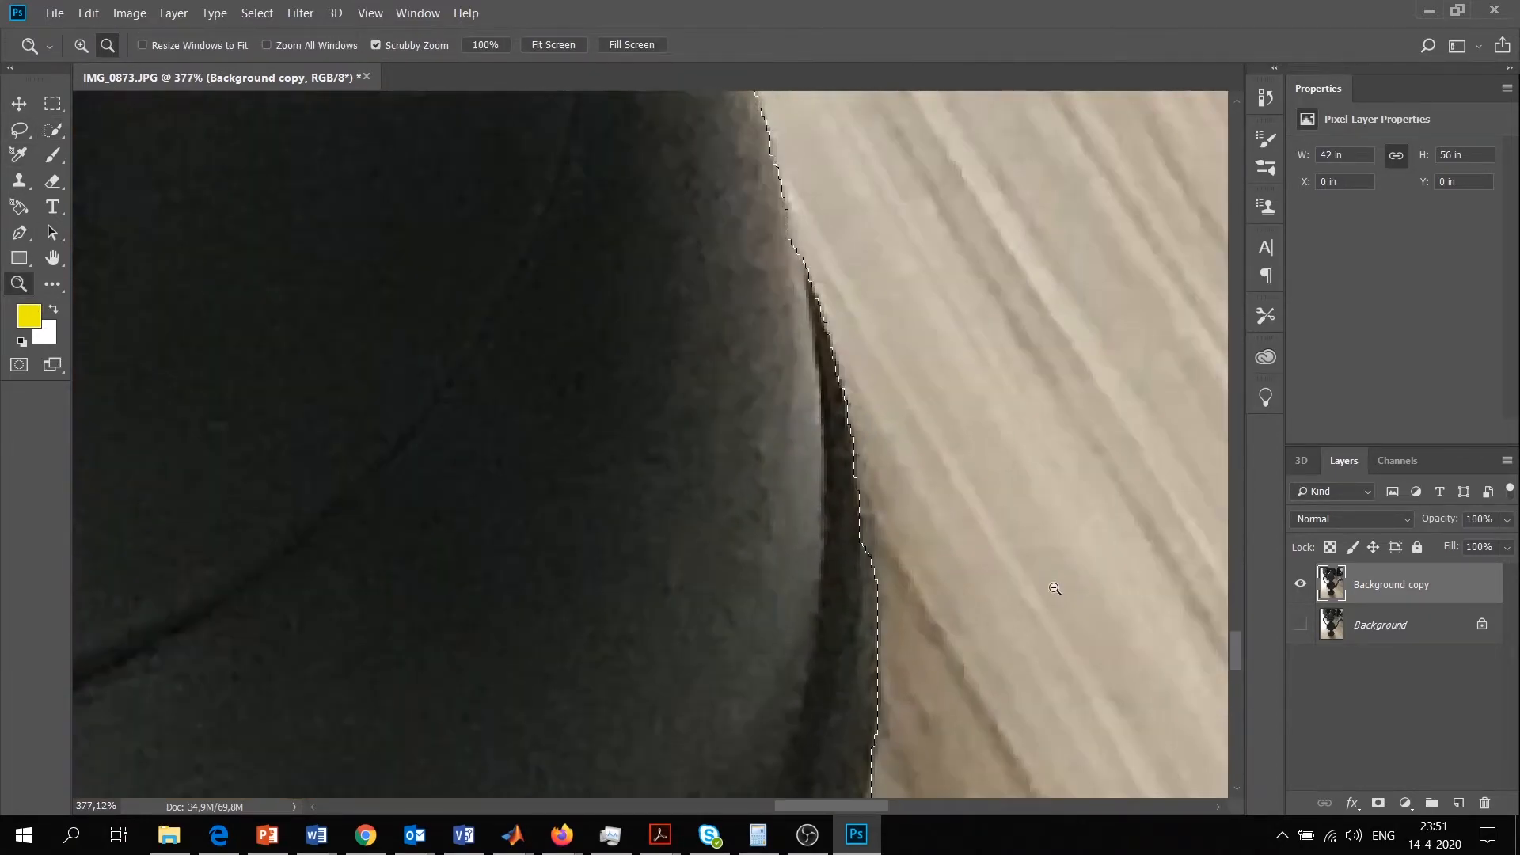
pyautogui.press('w')
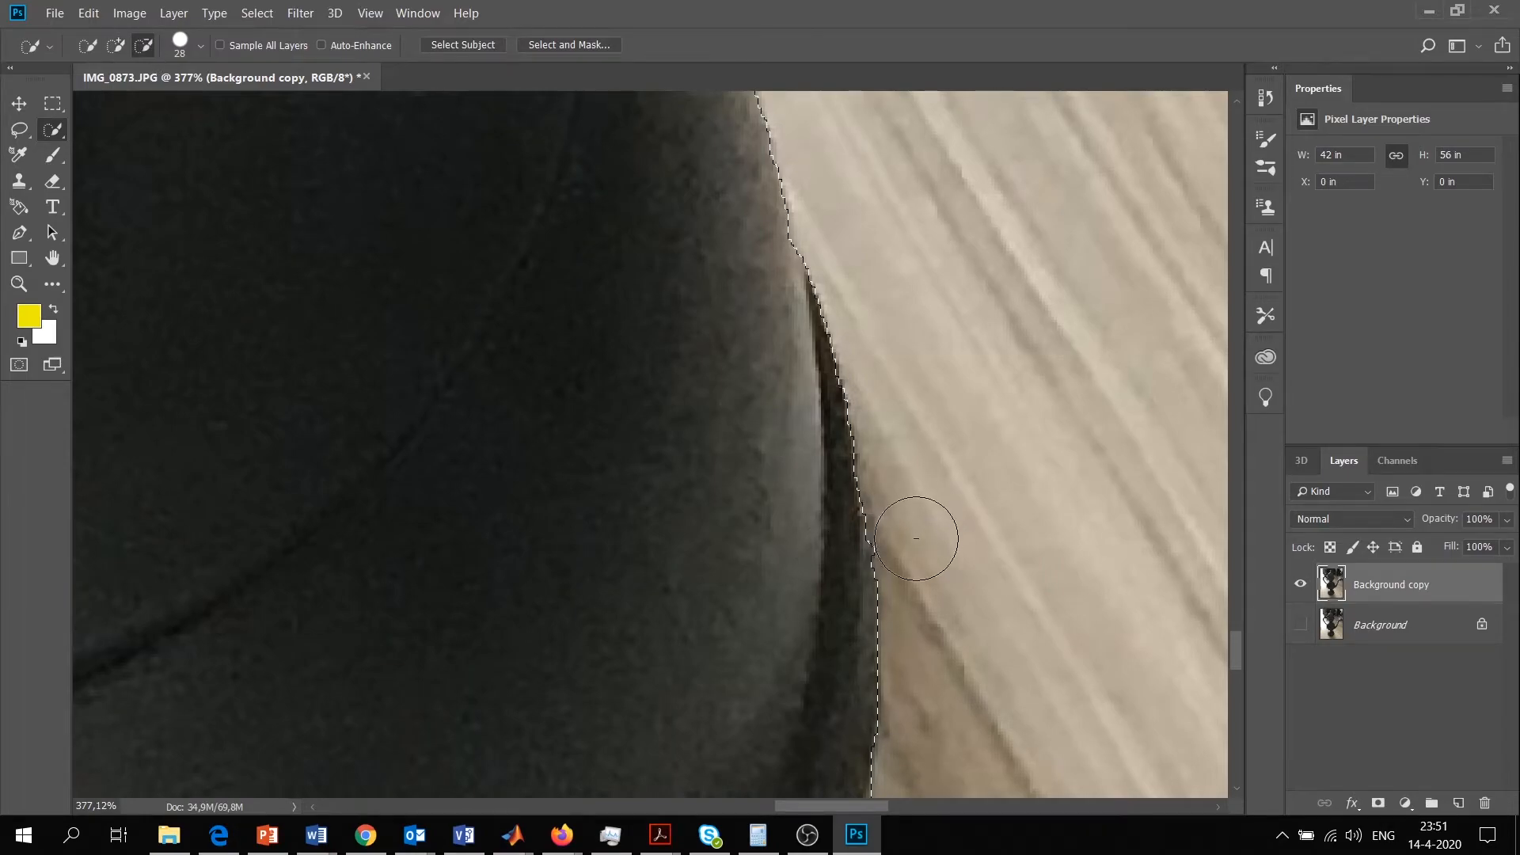
pyautogui.scroll(15, 625, 394)
pyautogui.hscroll(4, 747, 439)
pyautogui.scroll(4, 747, 440)
pyautogui.moveTo(857, 806); pyautogui.dragTo(916, 806)
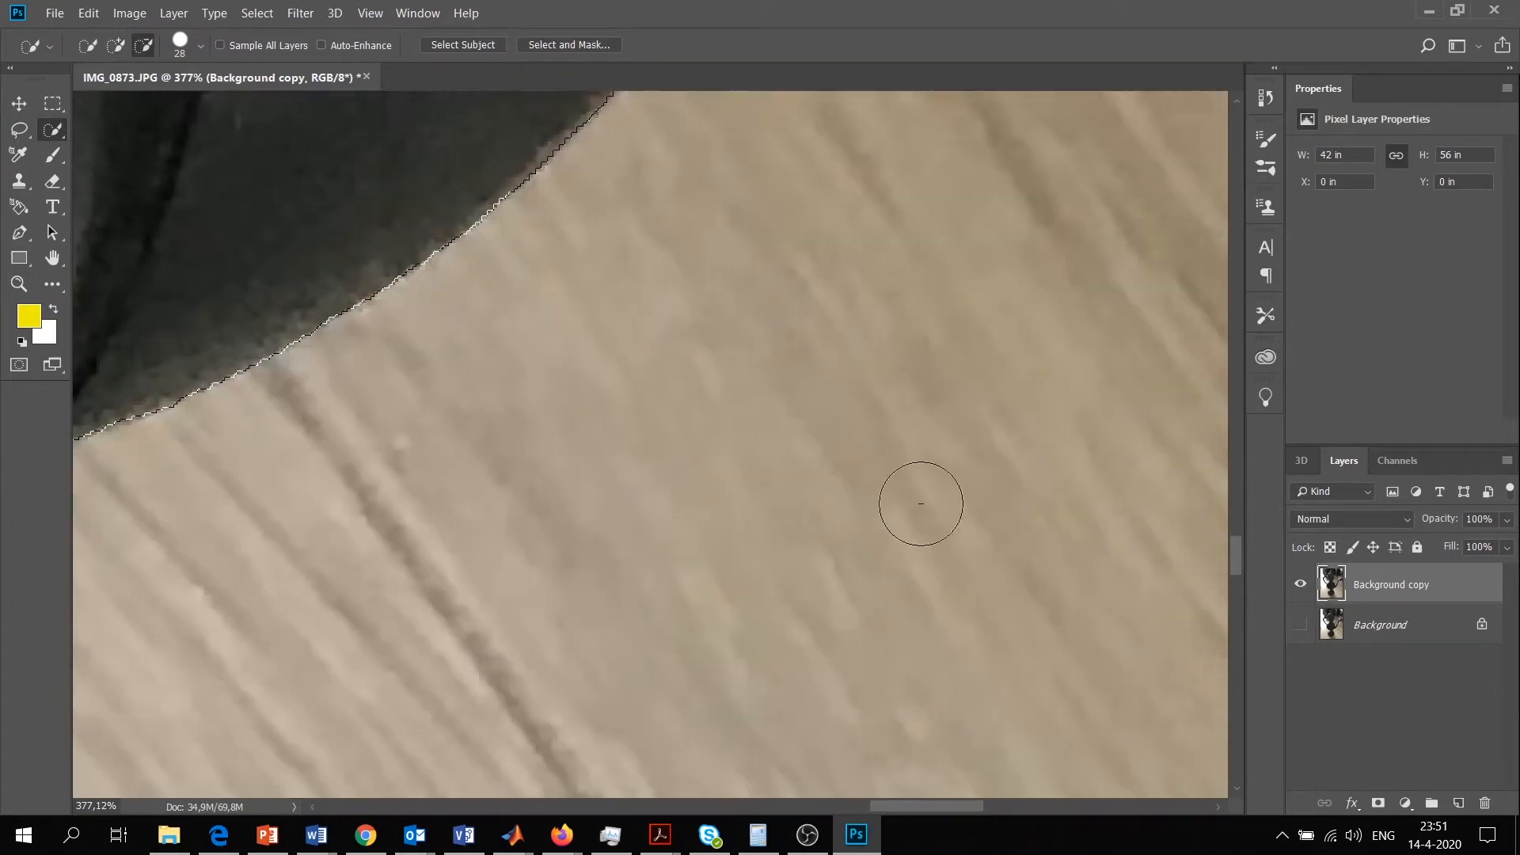
pyautogui.scroll(13, 915, 764)
pyautogui.click(113, 48)
pyautogui.click(148, 46)
pyautogui.click(559, 384)
pyautogui.scroll(4, 559, 383)
pyautogui.moveTo(960, 806); pyautogui.dragTo(979, 806)
# Add the pale highlight along the inner edge of the spout's stem to the selection
pyautogui.press('z')
pyautogui.moveTo(808, 360); pyautogui.dragTo(737, 362)
pyautogui.scroll(3, 737, 362)
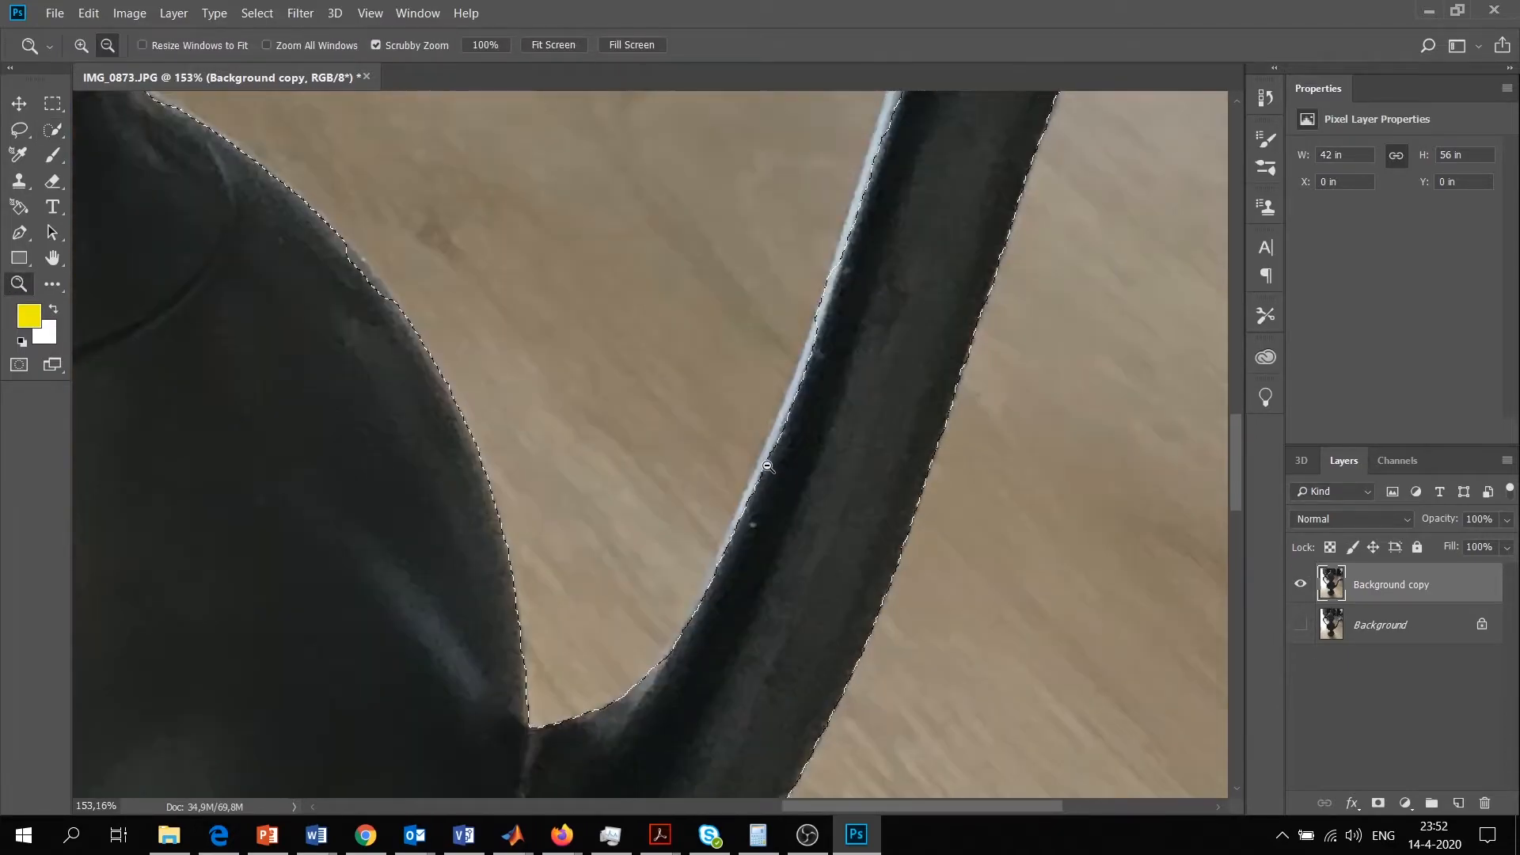
pyautogui.moveTo(768, 546); pyautogui.dragTo(828, 547)
pyautogui.click(52, 129)
pyautogui.keyDown('shift'); pyautogui.click(670, 617); pyautogui.keyUp('shift')
pyautogui.moveTo(676, 625)
pyautogui.mouseDown()
pyautogui.moveTo(677, 583)
pyautogui.moveTo(810, 308)
pyautogui.moveTo(864, 283)
pyautogui.mouseUp()
pyautogui.scroll(3, 864, 316)
pyautogui.moveTo(862, 505); pyautogui.dragTo(896, 446)
pyautogui.scroll(2, 900, 446)
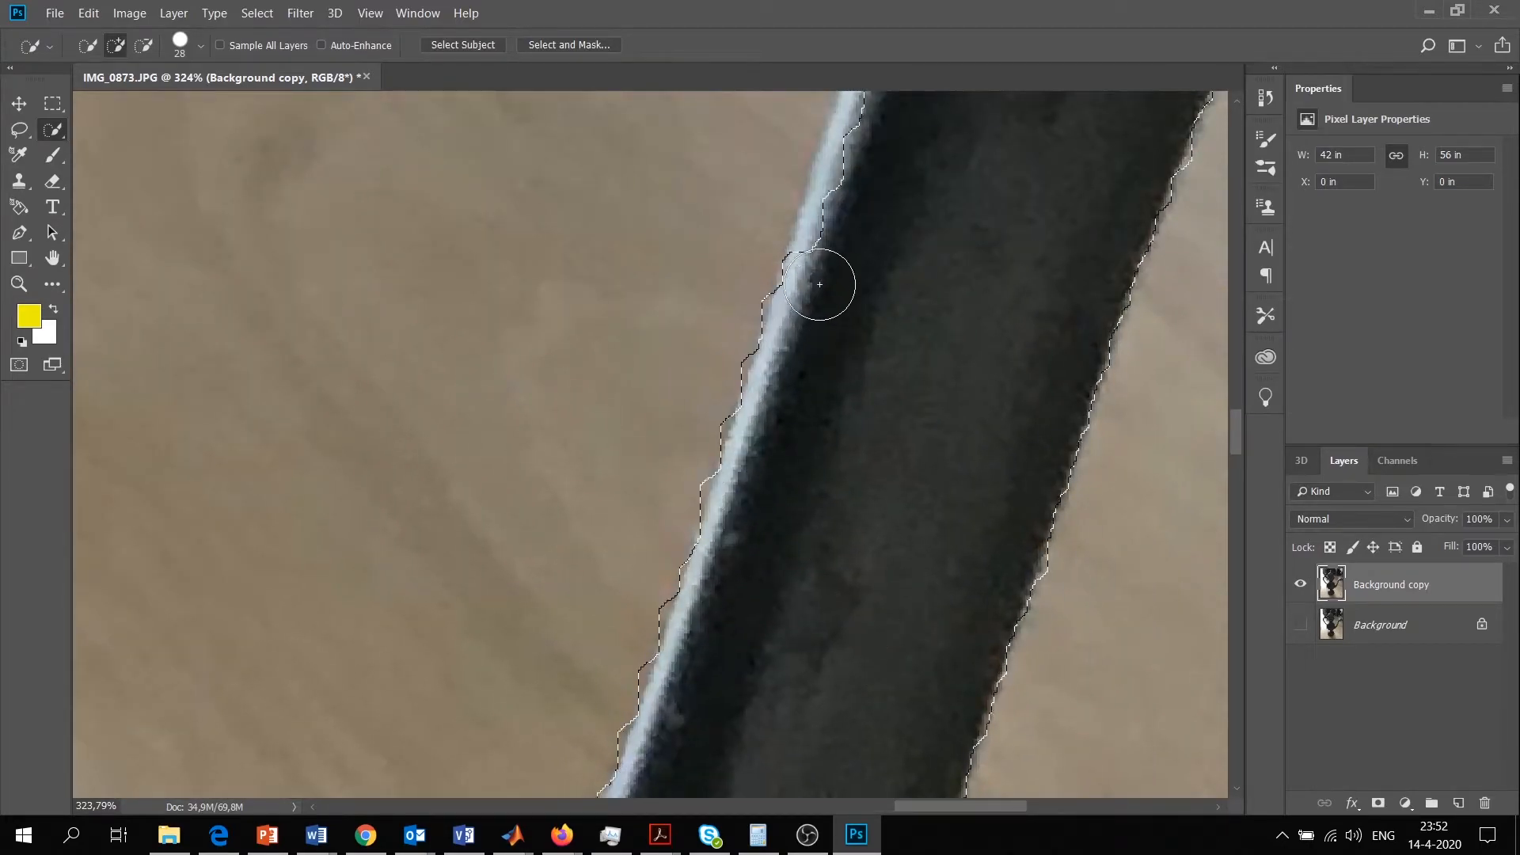
pyautogui.scroll(5, 858, 509)
pyautogui.scroll(5, 898, 507)
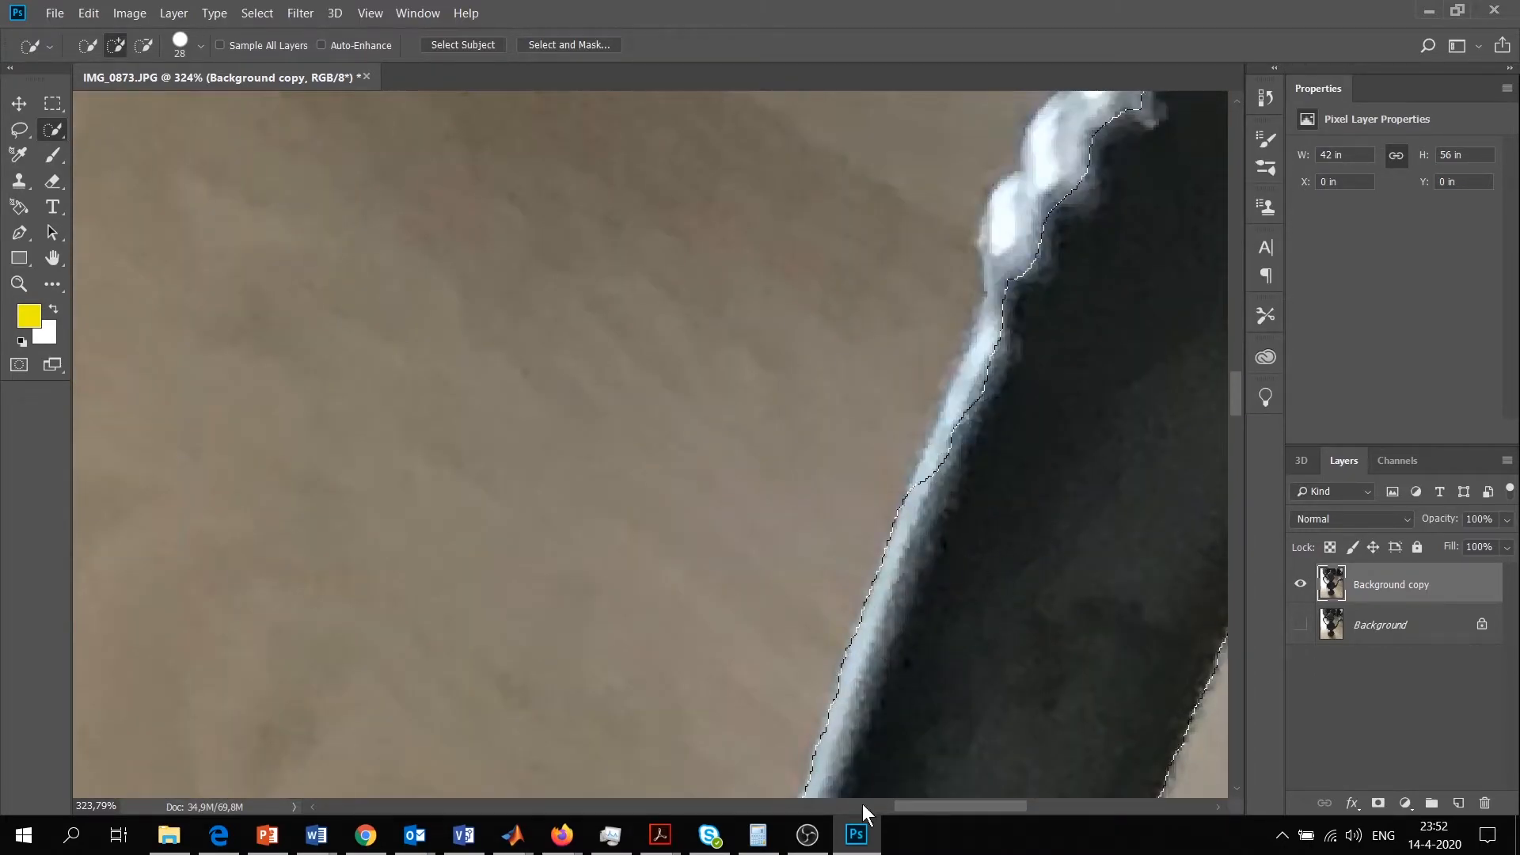
# Subtract the background along the right edge of the ewer's upper part, up to the side of the domed lid
pyautogui.click(879, 806)
pyautogui.scroll(-11, 346, 654)
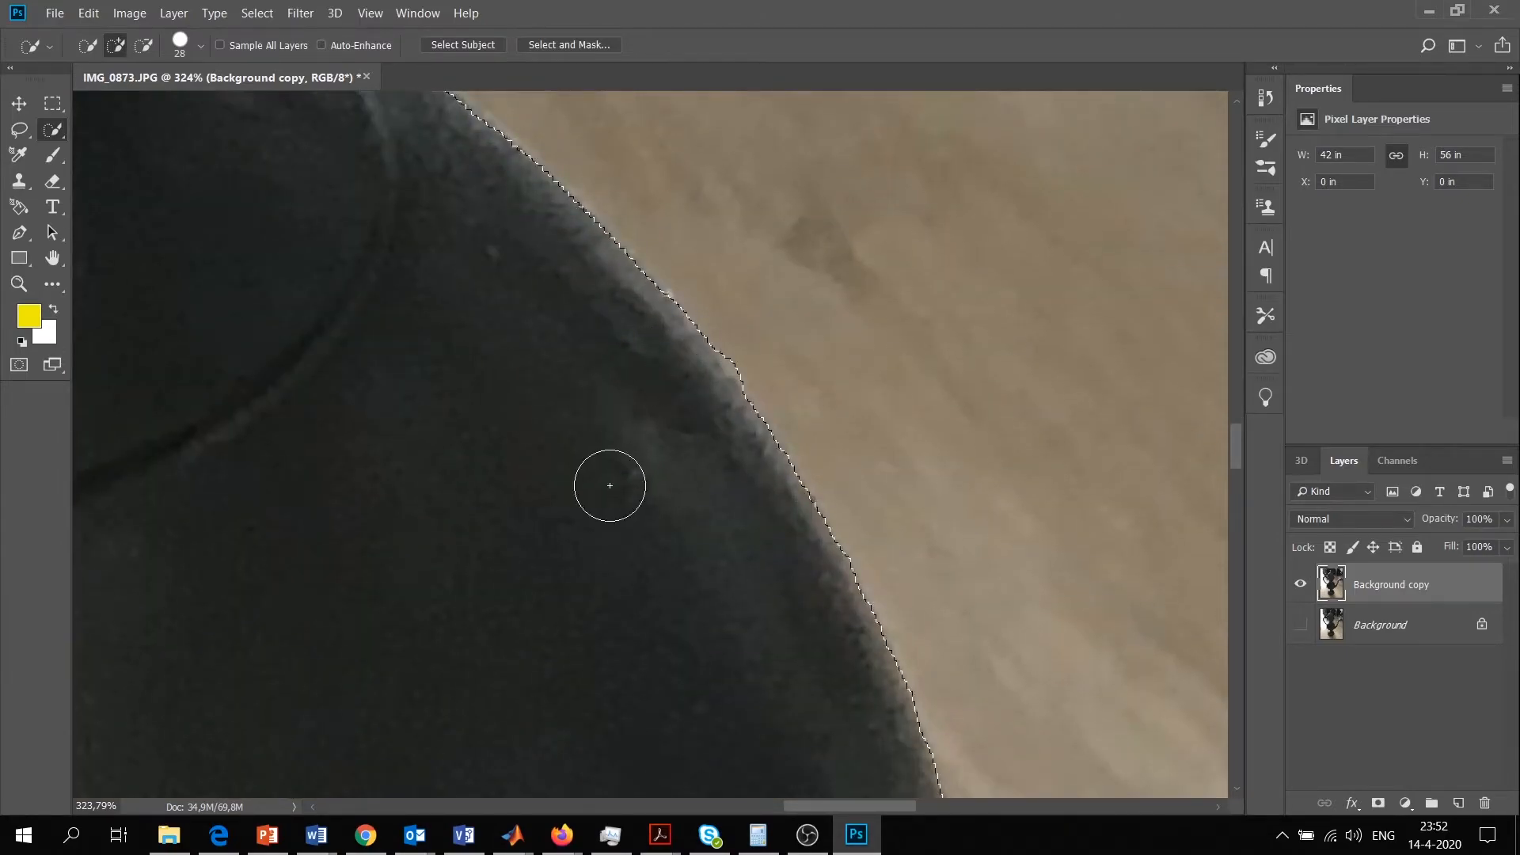
pyautogui.scroll(1, 610, 485)
pyautogui.moveTo(892, 808); pyautogui.dragTo(874, 809)
pyautogui.scroll(10, 1093, 322)
pyautogui.scroll(8, 1001, 467)
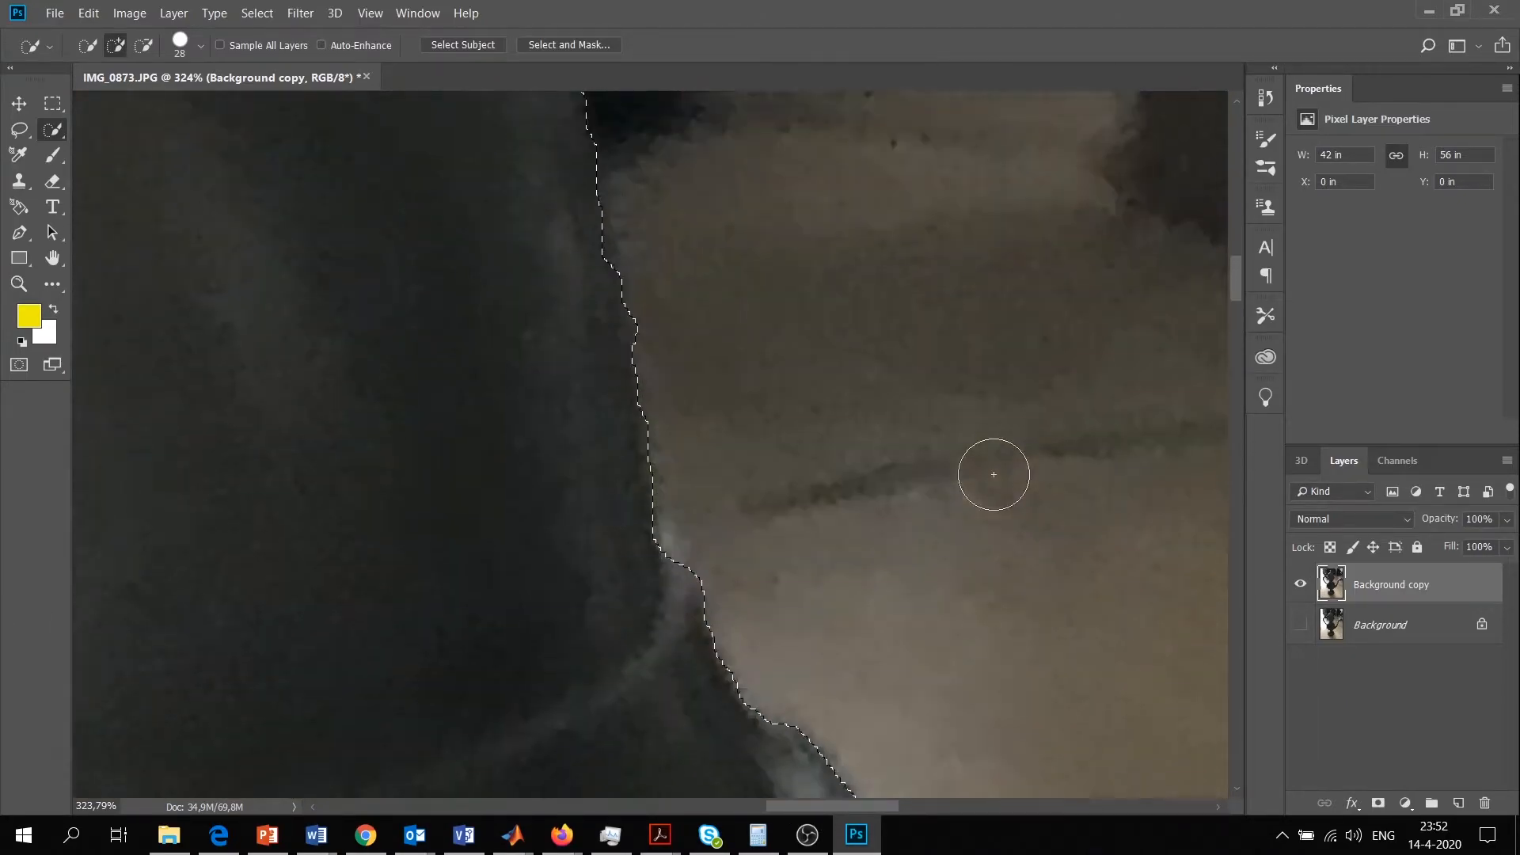
pyautogui.scroll(3, 570, 513)
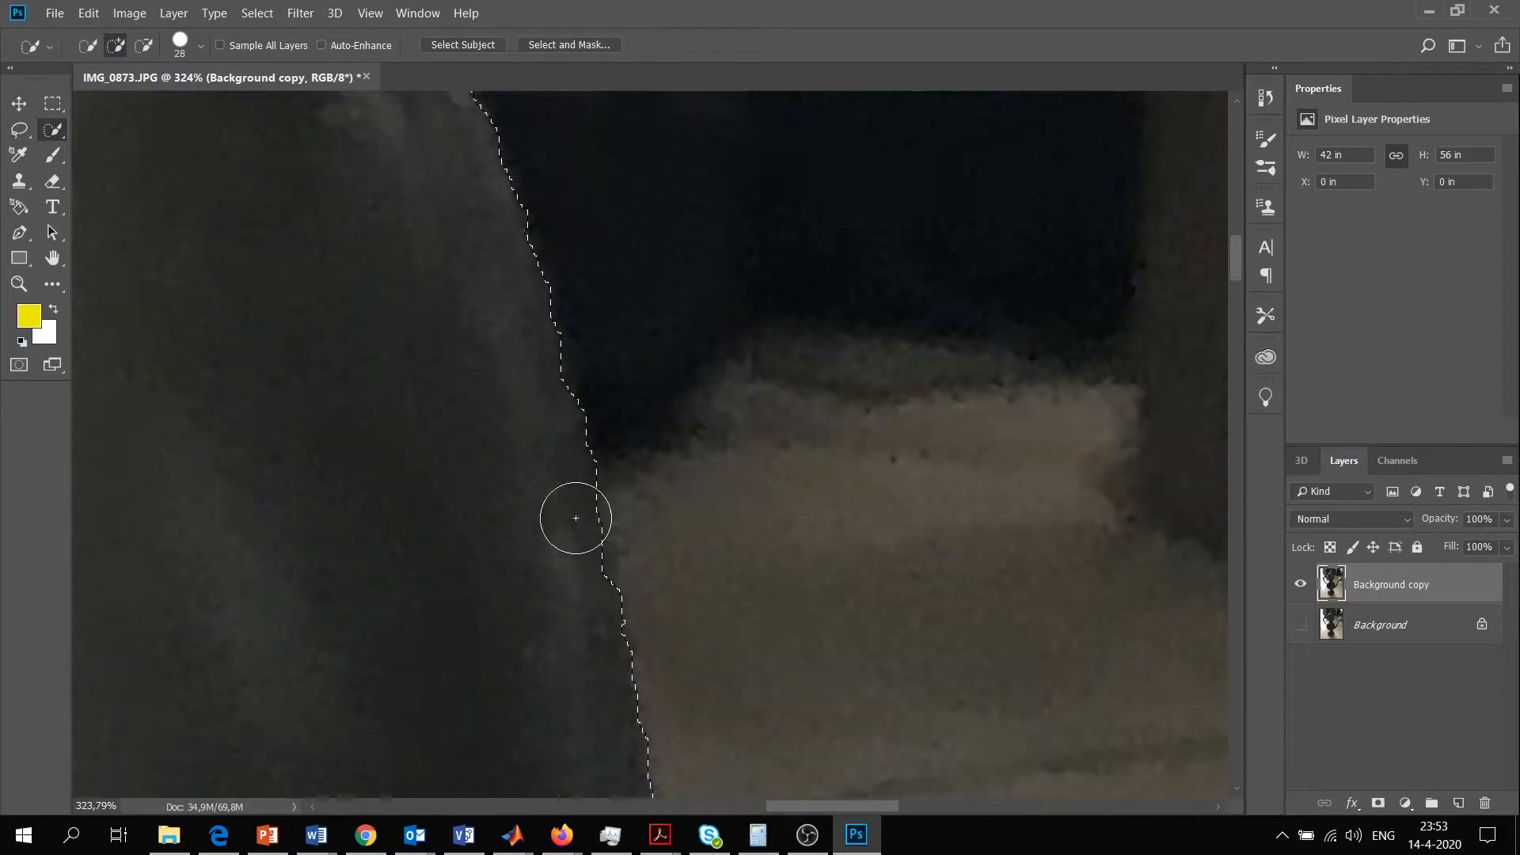
pyautogui.click(143, 45)
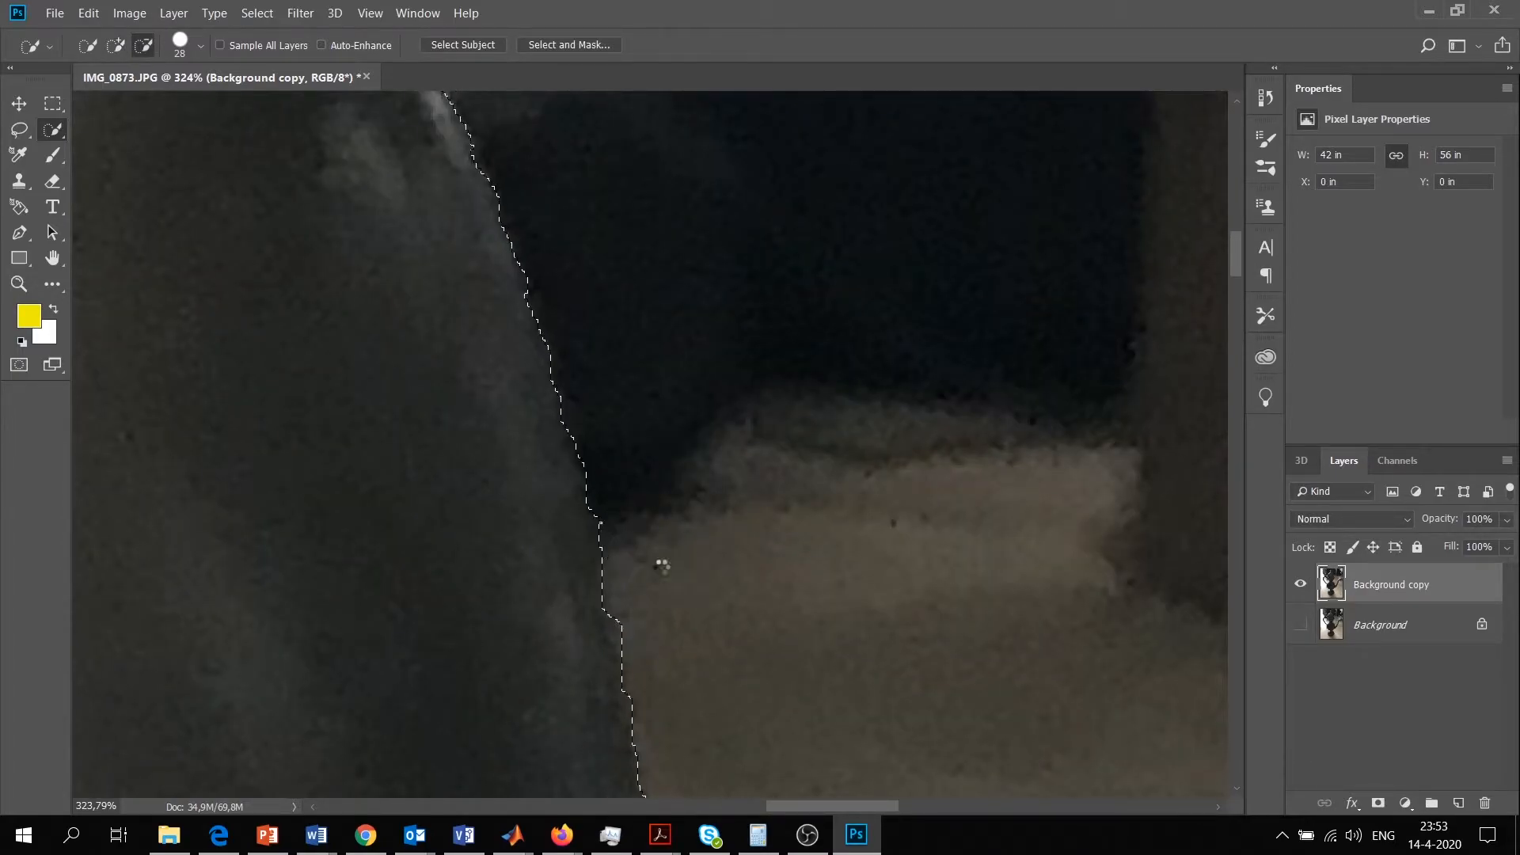
pyautogui.scroll(8, 384, 509)
pyautogui.moveTo(264, 226); pyautogui.dragTo(271, 244)
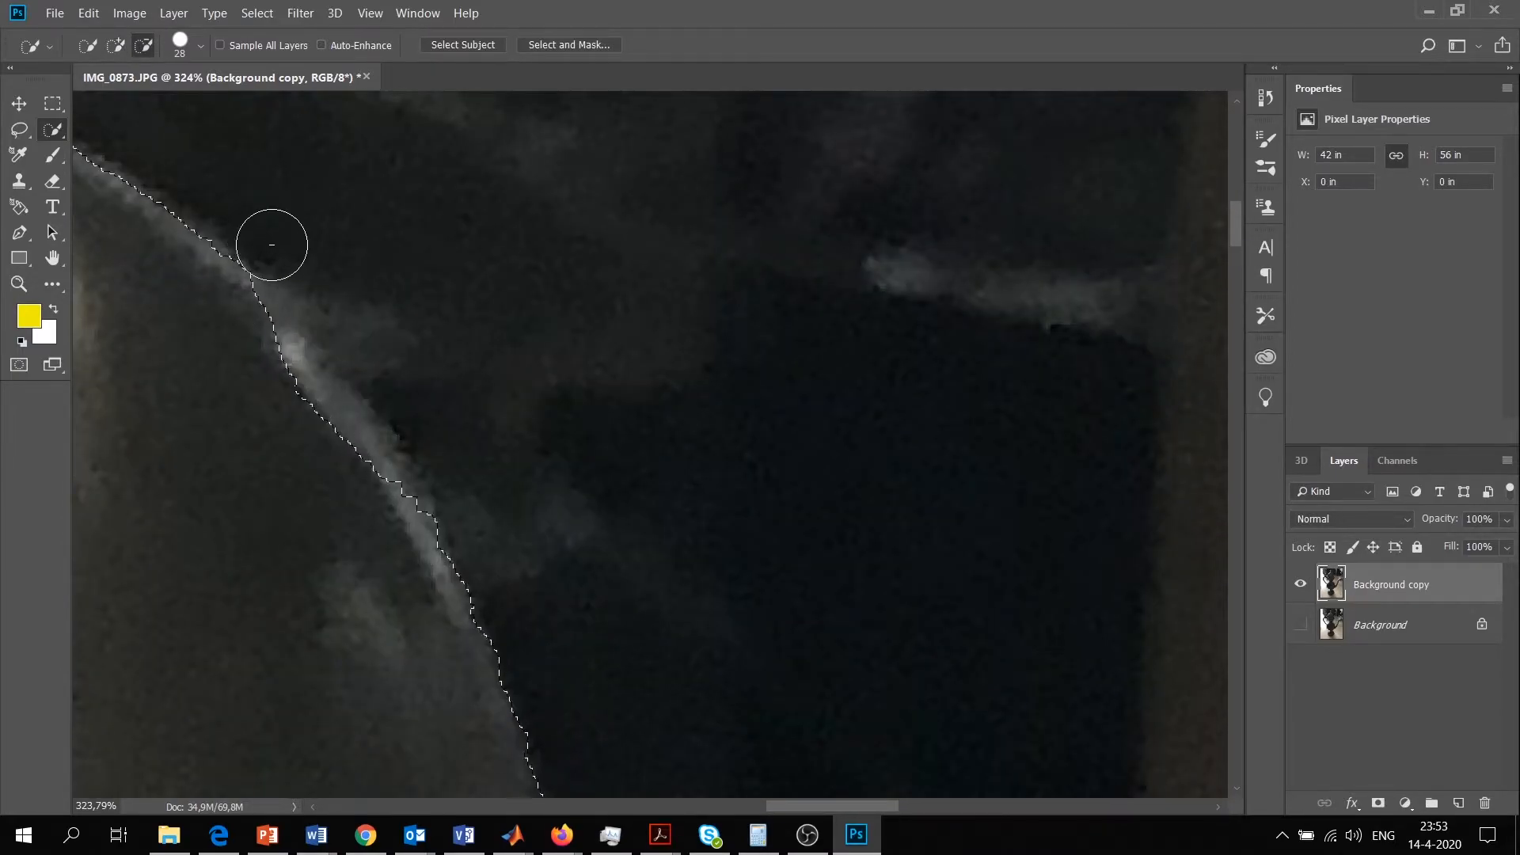
# Add the faint highlight along the lid's upper right edge to the selection and subtract the dark background beside it
pyautogui.click(115, 45)
pyautogui.moveTo(297, 389); pyautogui.dragTo(273, 387)
pyautogui.click(144, 45)
pyautogui.moveTo(394, 383); pyautogui.dragTo(438, 418)
pyautogui.click(116, 45)
pyautogui.moveTo(326, 462); pyautogui.dragTo(342, 432)
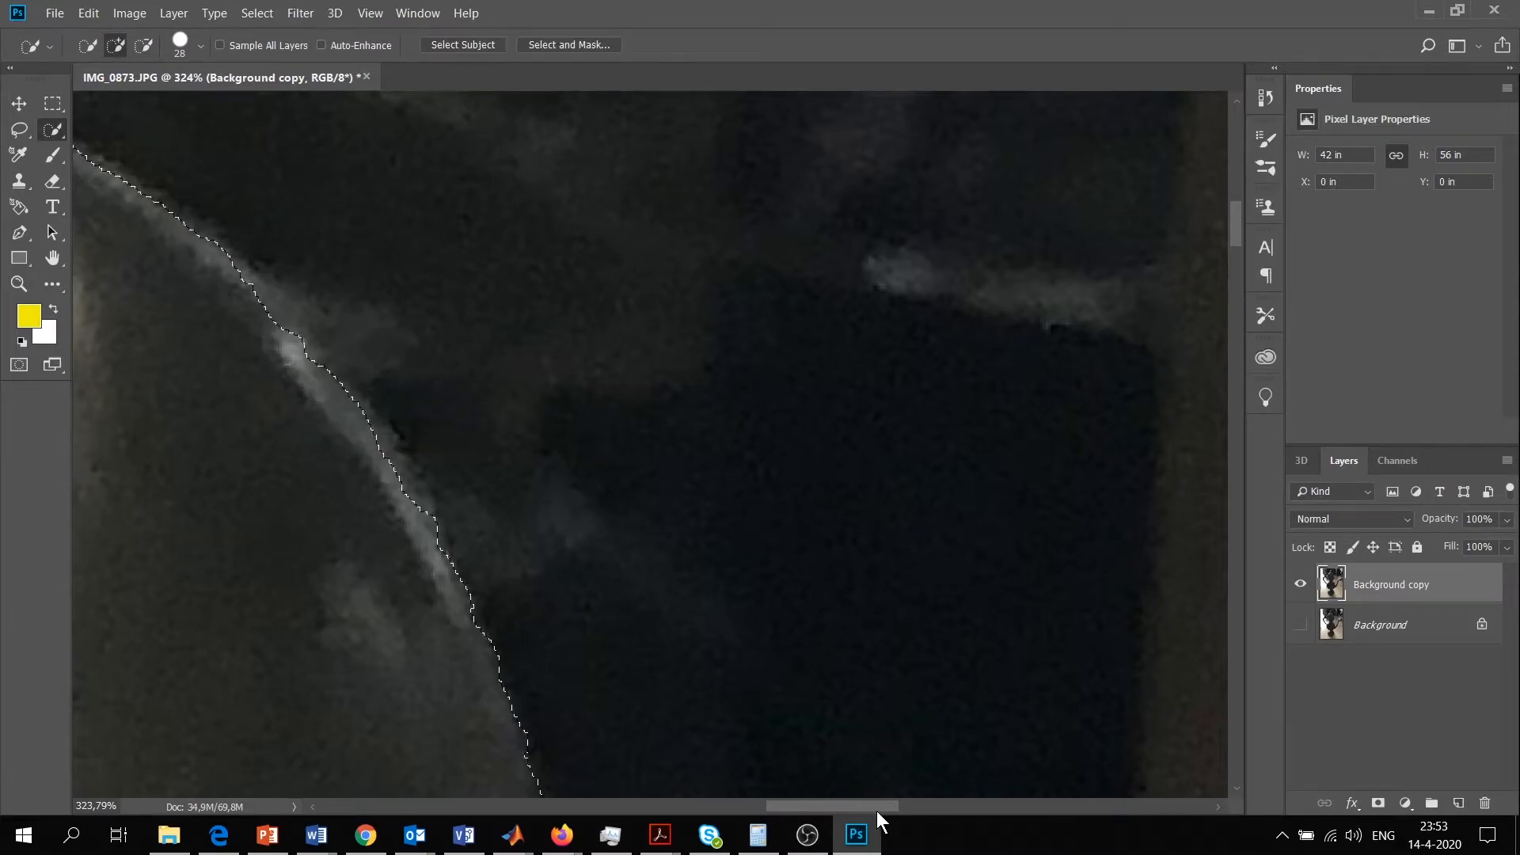
pyautogui.moveTo(876, 809); pyautogui.dragTo(809, 810)
pyautogui.scroll(4, 455, 472)
pyautogui.moveTo(454, 472)
pyautogui.mouseDown()
pyautogui.moveTo(410, 454)
pyautogui.moveTo(400, 422)
pyautogui.moveTo(396, 488)
pyautogui.moveTo(261, 377)
pyautogui.mouseUp()
pyautogui.scroll(1, 386, 474)
pyautogui.scroll(3, 387, 475)
# Add the bright white highlight along the lid's left edge, down to the lever joint, to the selection
pyautogui.press('z')
pyautogui.scroll(-3, 261, 377)
pyautogui.moveTo(820, 809); pyautogui.dragTo(755, 809)
pyautogui.scroll(-4, 192, 680)
pyautogui.scroll(-3, 193, 679)
pyautogui.hscroll(-4, 193, 680)
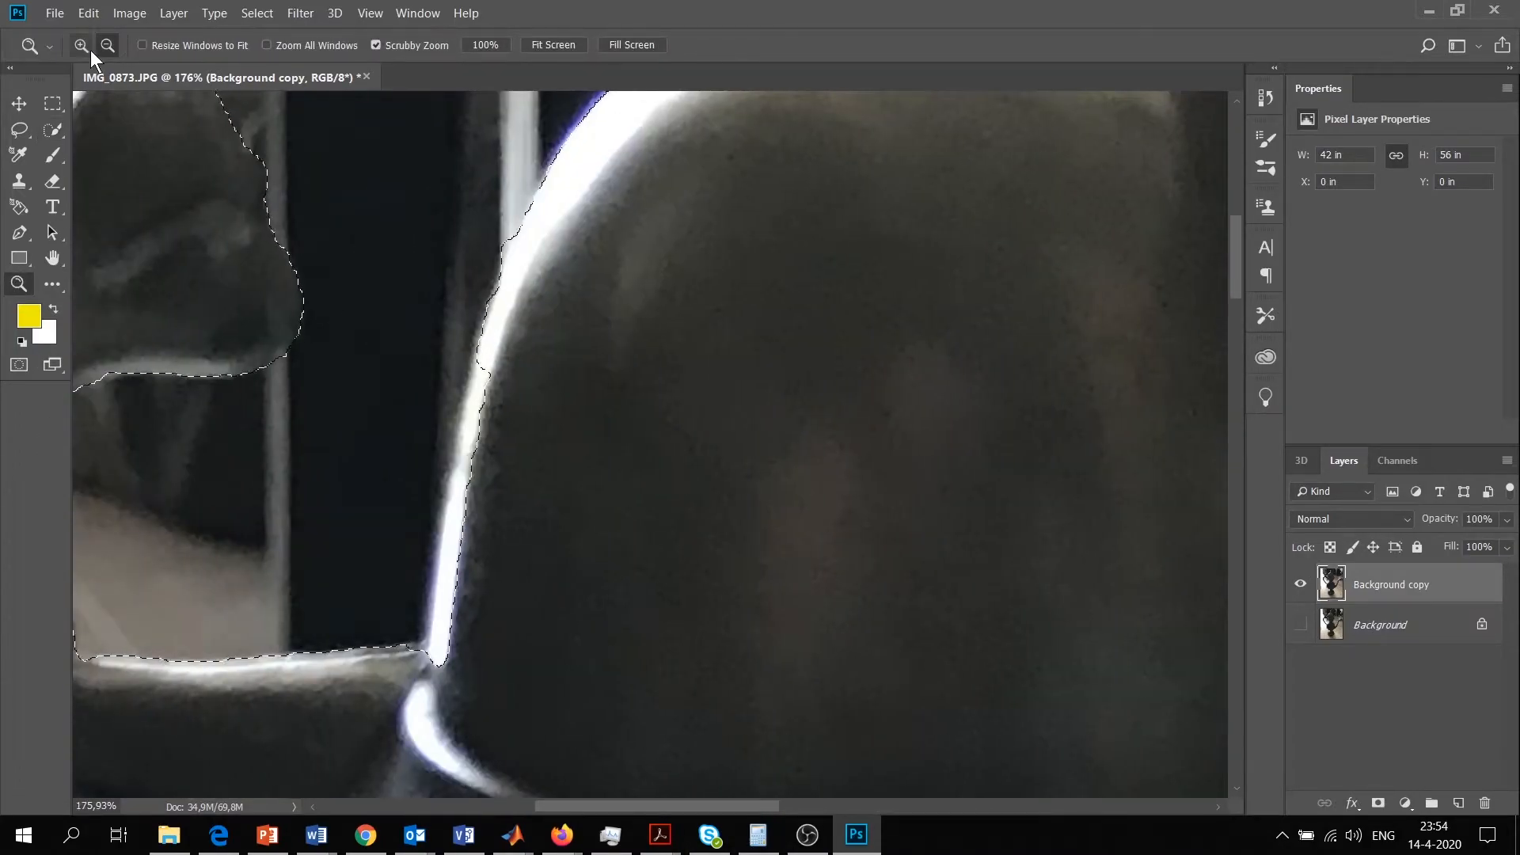
pyautogui.press('w')
pyautogui.moveTo(470, 434); pyautogui.dragTo(443, 591)
pyautogui.scroll(3, 459, 554)
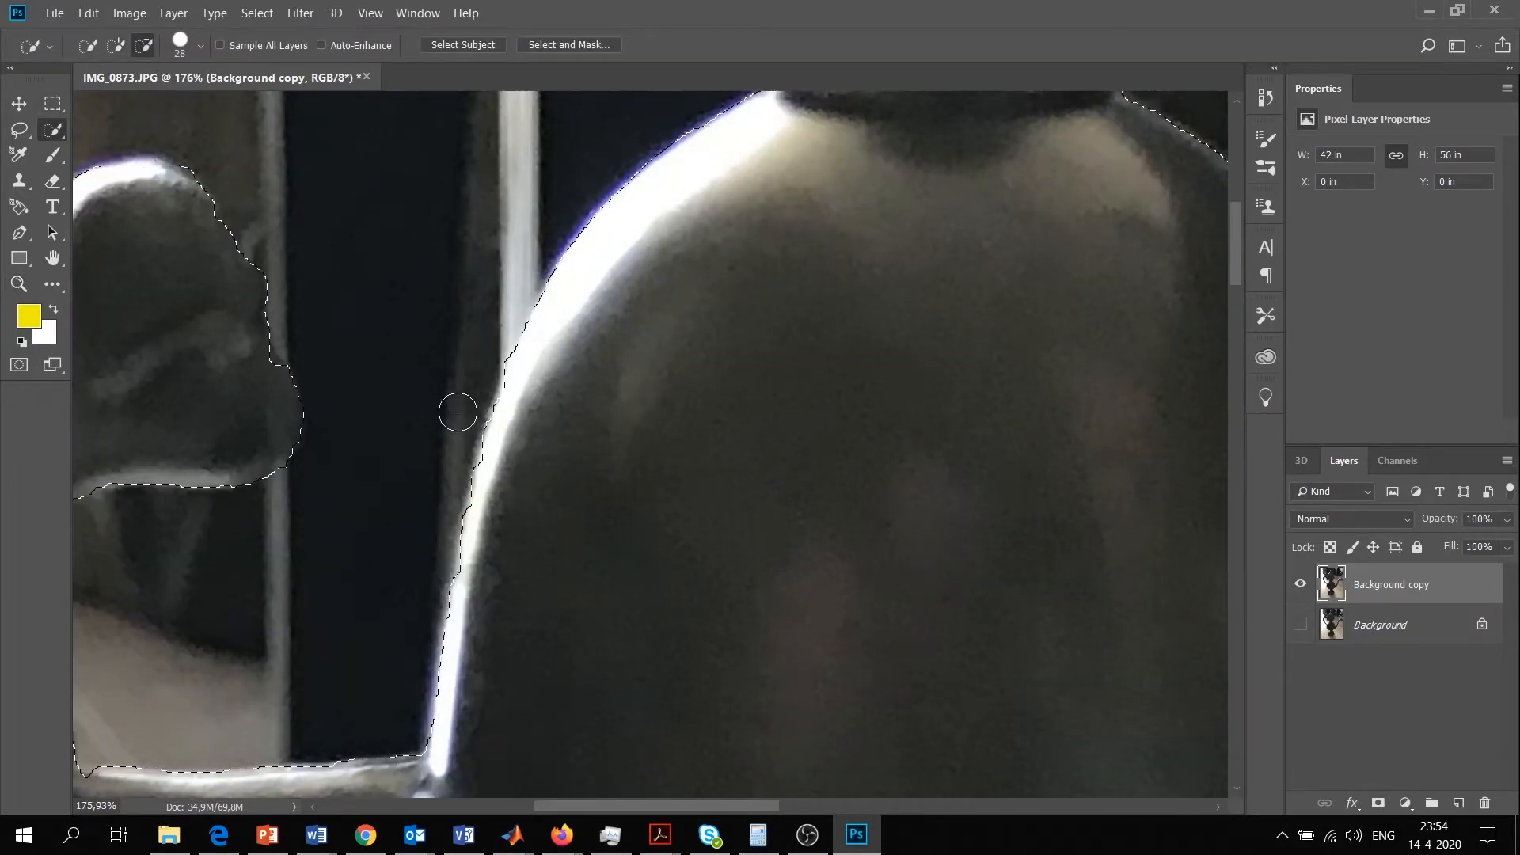
pyautogui.scroll(6, 872, 468)
# Refine the selection along the left side and top of the lid's finial
pyautogui.moveTo(832, 498)
pyautogui.mouseDown()
pyautogui.moveTo(784, 262)
pyautogui.moveTo(792, 194)
pyautogui.mouseUp()
pyautogui.scroll(3, 1001, 293)
pyautogui.press('z')
pyautogui.moveTo(855, 310); pyautogui.dragTo(946, 344)
pyautogui.press('w')
pyautogui.moveTo(800, 322)
pyautogui.mouseDown()
pyautogui.moveTo(758, 364)
pyautogui.moveTo(841, 322)
pyautogui.moveTo(747, 380)
pyautogui.mouseUp()
pyautogui.click(936, 260)
pyautogui.hscroll(5, 934, 440)
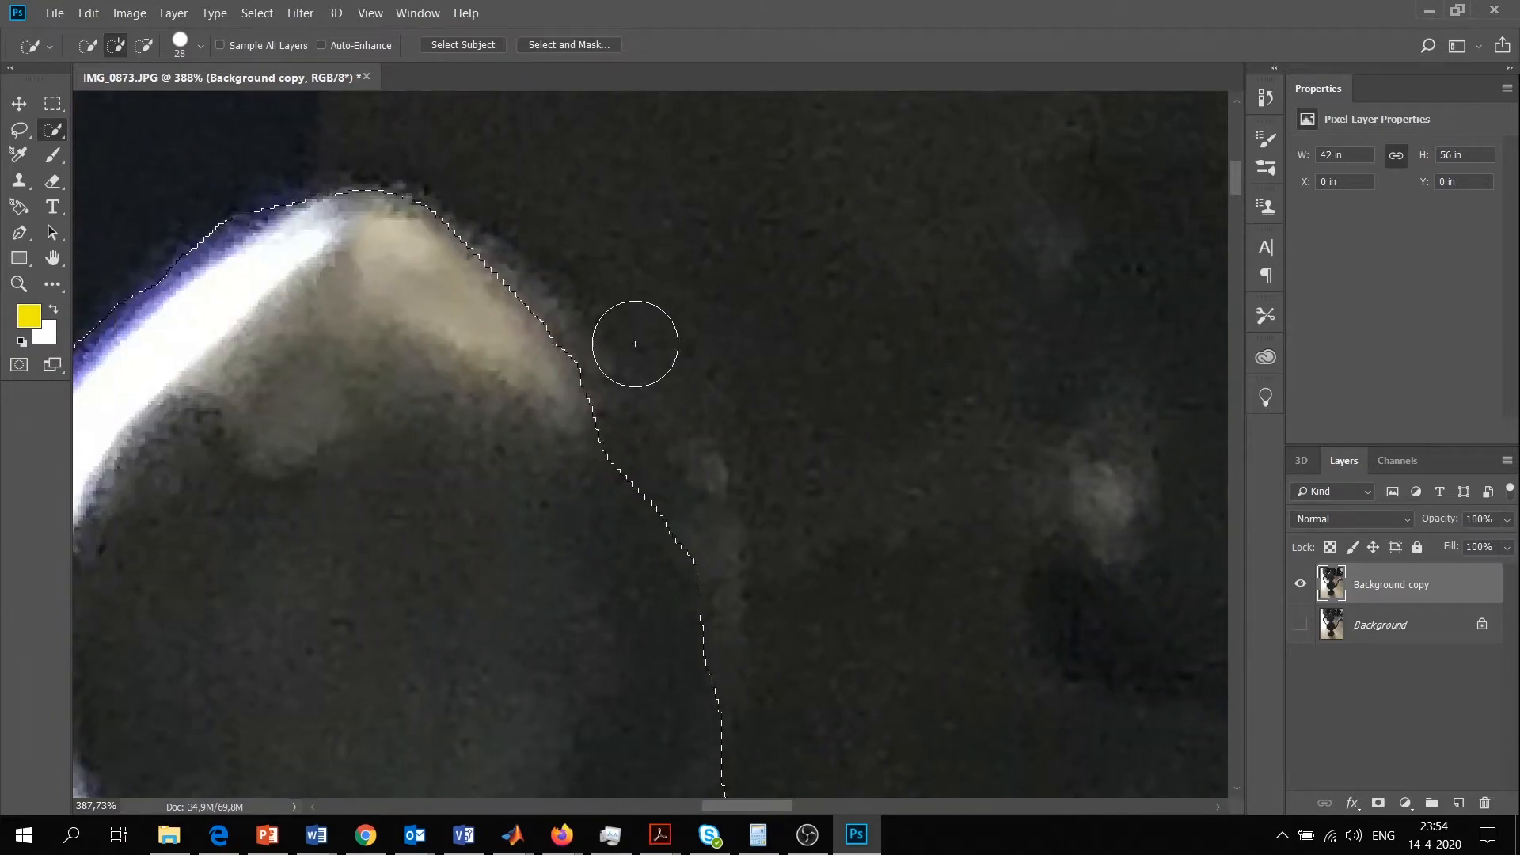
# Add the right side of the finial's knob to the selection and subtract the dark background down to its neck
pyautogui.moveTo(644, 441); pyautogui.dragTo(675, 472)
pyautogui.scroll(-3, 676, 472)
pyautogui.moveTo(910, 321); pyautogui.dragTo(773, 642)
pyautogui.scroll(-4, 774, 642)
pyautogui.moveTo(879, 554)
pyautogui.mouseDown()
pyautogui.moveTo(845, 594)
pyautogui.moveTo(626, 457)
pyautogui.moveTo(668, 424)
pyautogui.mouseUp()
pyautogui.scroll(2, 625, 457)
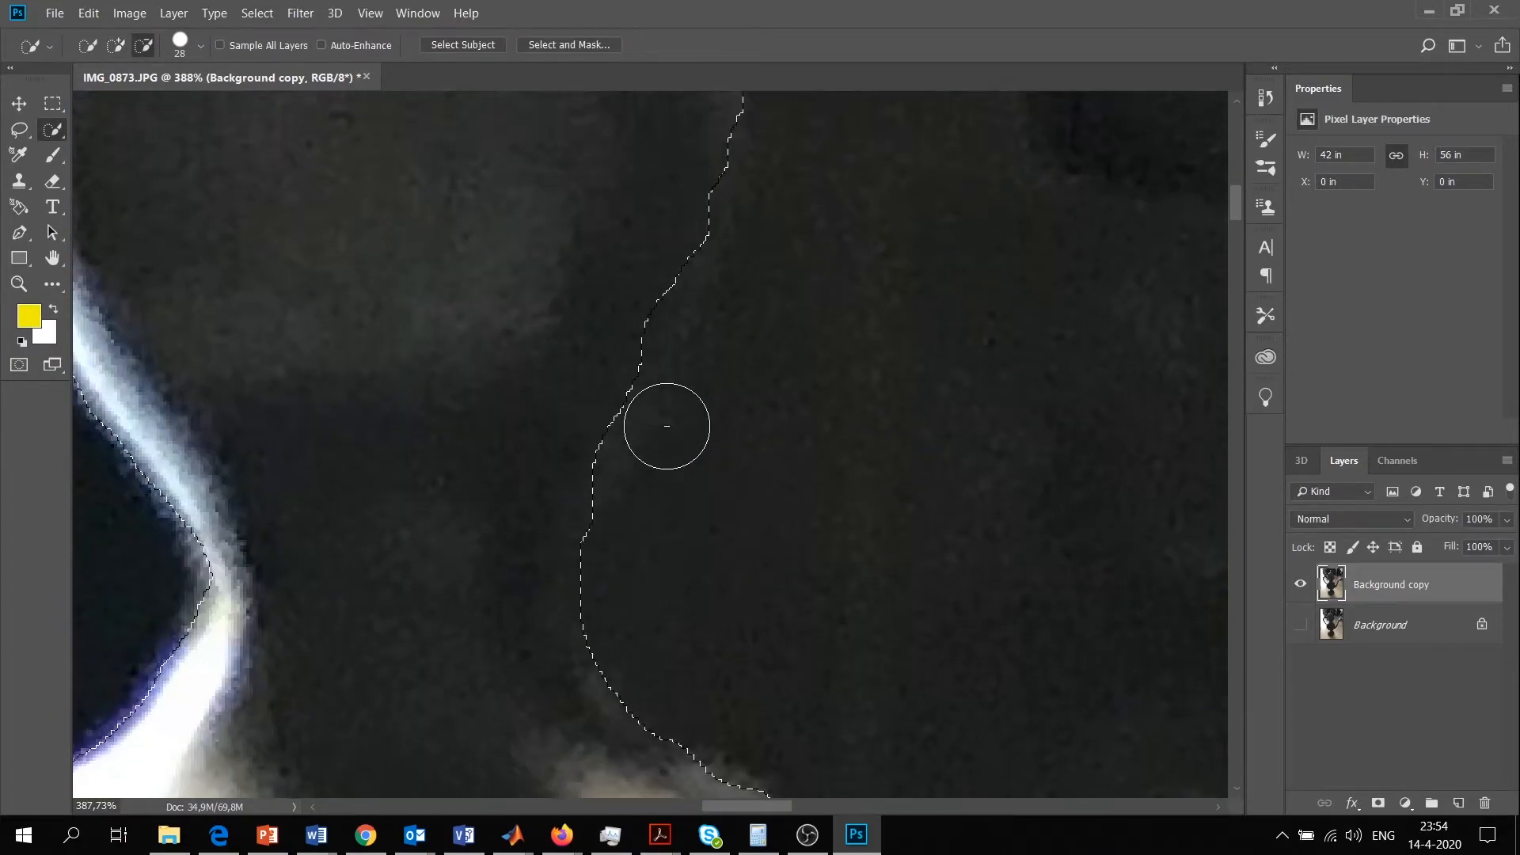
pyautogui.scroll(3, 668, 424)
pyautogui.moveTo(780, 396); pyautogui.dragTo(771, 268)
pyautogui.moveTo(688, 478)
pyautogui.mouseDown()
pyautogui.moveTo(668, 643)
pyautogui.moveTo(723, 554)
pyautogui.moveTo(703, 403)
pyautogui.moveTo(672, 333)
pyautogui.mouseUp()
# Even out the finial's outline by adding missed spots on both sides and subtracting background beside the knob's right edge
pyautogui.press('z')
pyautogui.moveTo(544, 353); pyautogui.dragTo(522, 504)
pyautogui.press('w')
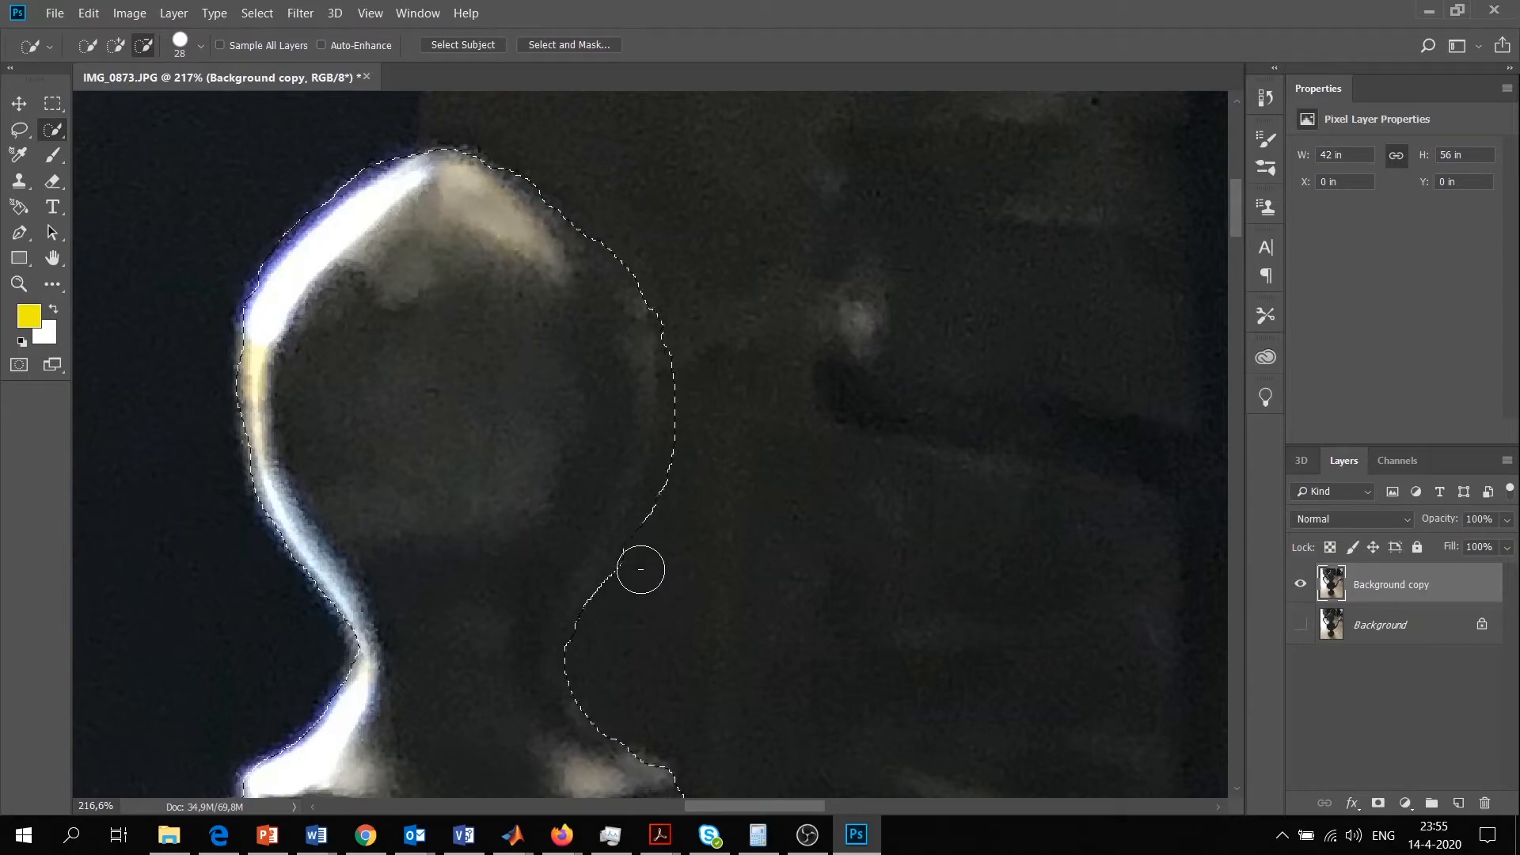
pyautogui.moveTo(685, 492); pyautogui.dragTo(696, 491)
pyautogui.click(115, 45)
pyautogui.moveTo(245, 431); pyautogui.dragTo(273, 466)
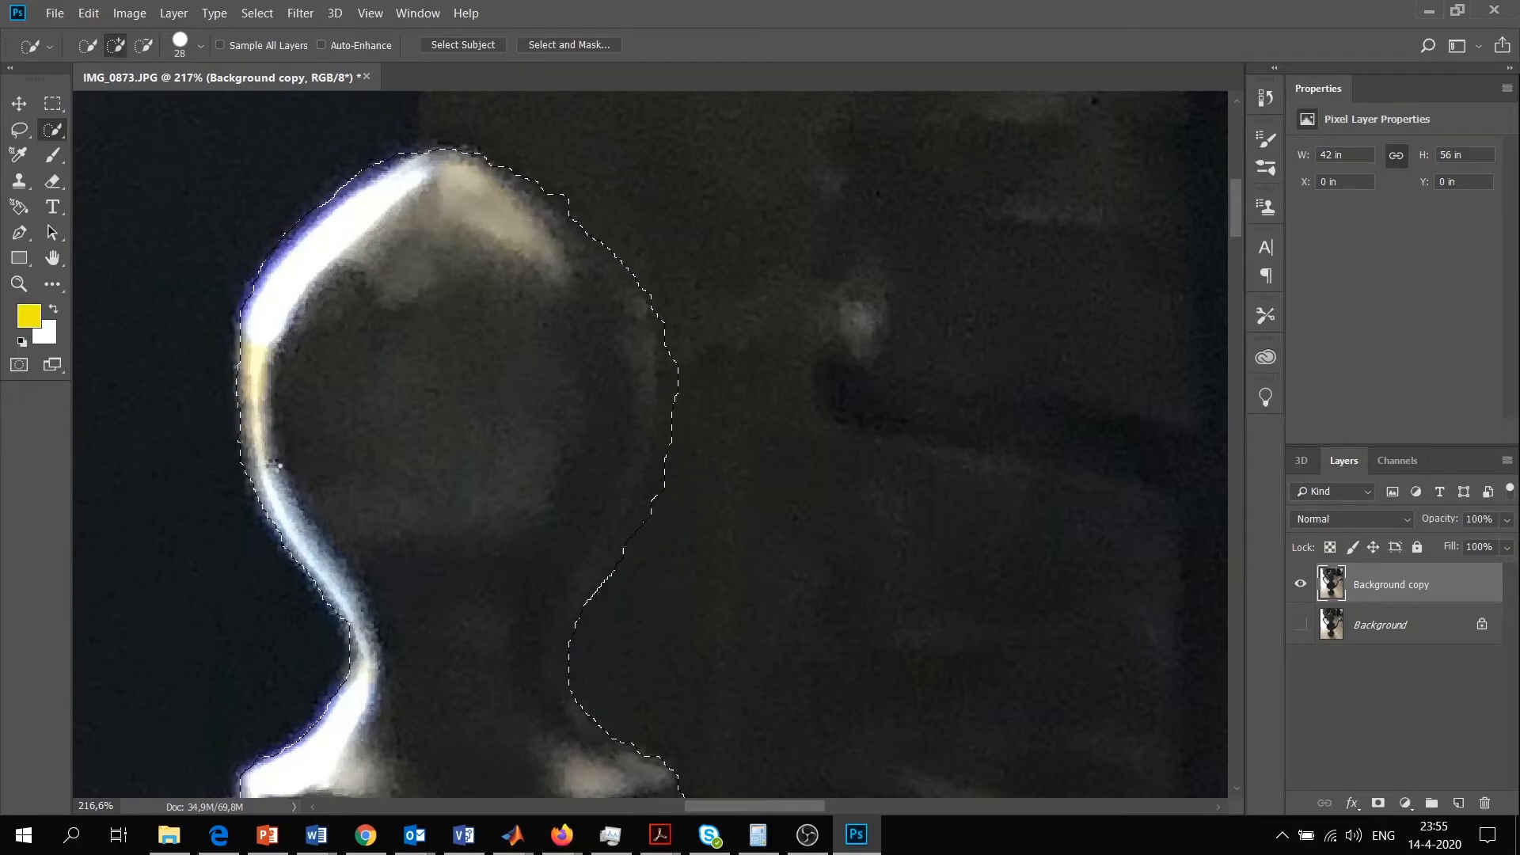
pyautogui.moveTo(569, 233); pyautogui.dragTo(583, 250)
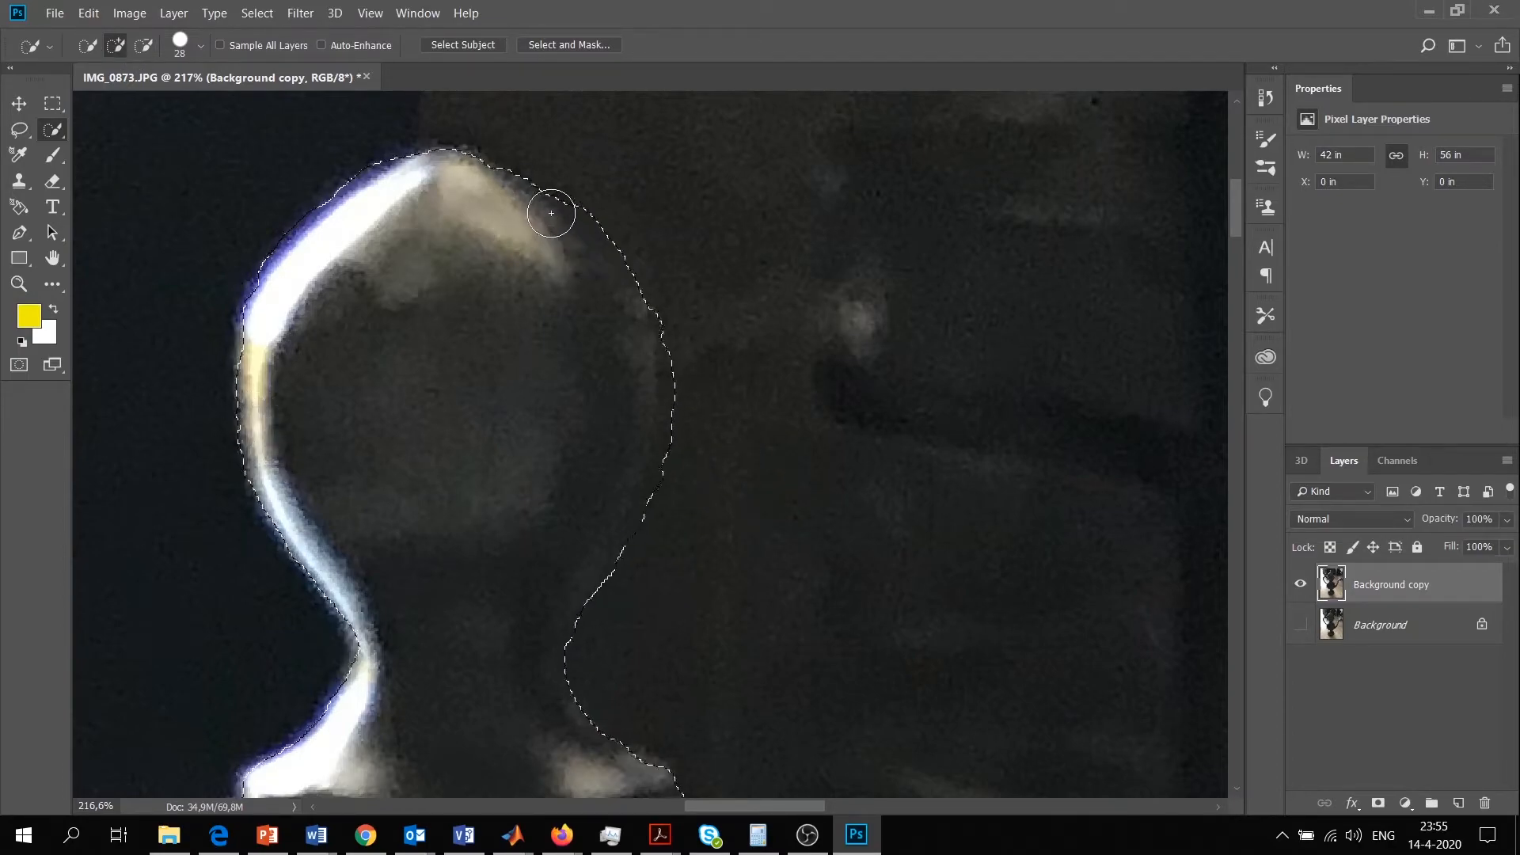
pyautogui.click(144, 46)
pyautogui.moveTo(700, 392); pyautogui.dragTo(689, 497)
# Add the white ridged crest along the top of the animal-head spout to the selection
pyautogui.press('z')
pyautogui.moveTo(787, 366); pyautogui.dragTo(633, 372)
pyautogui.scroll(-5, 737, 614)
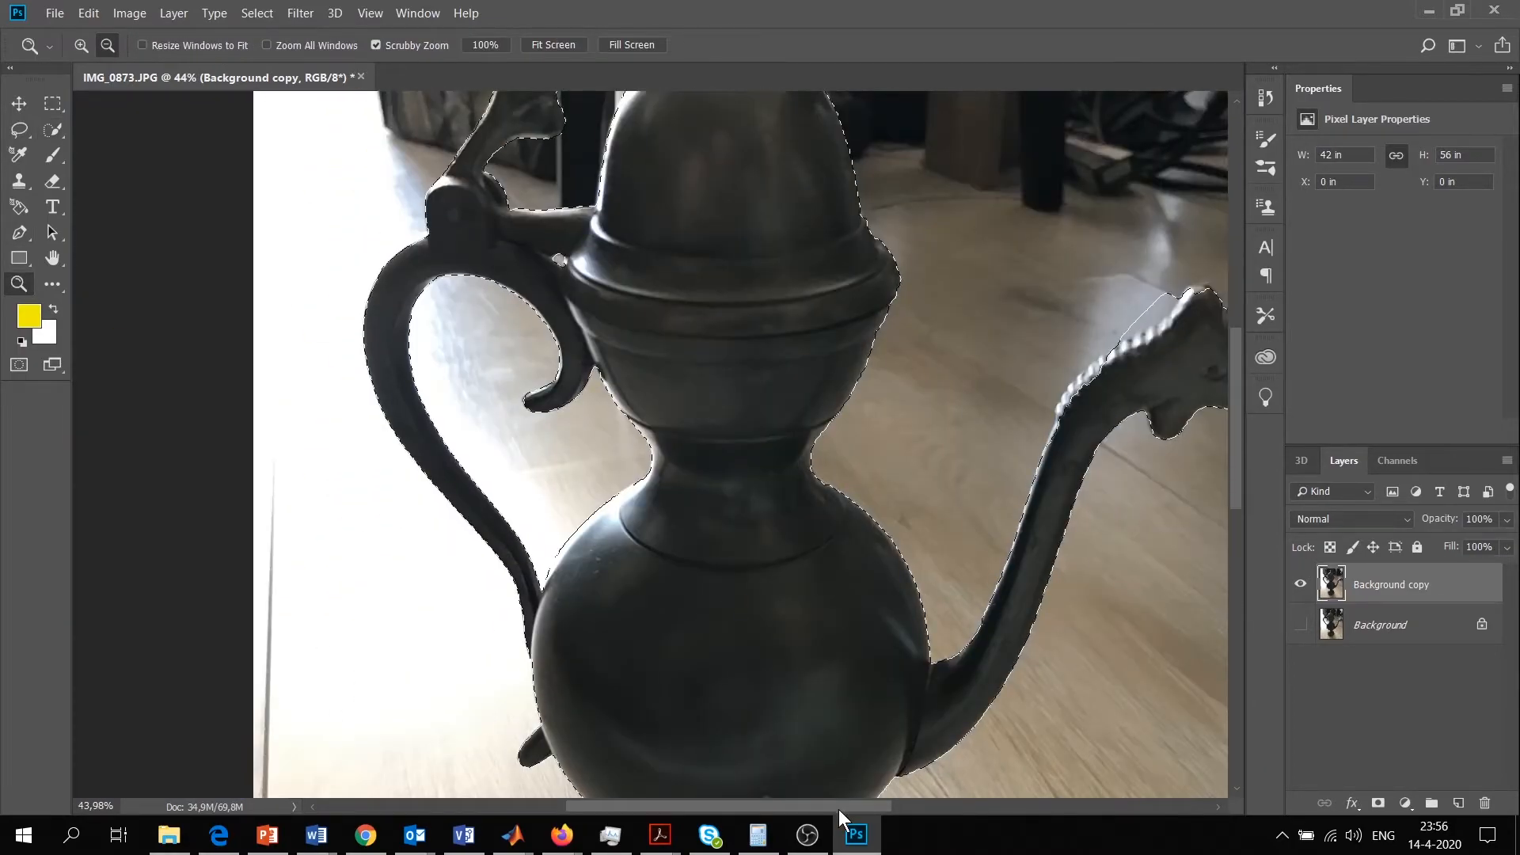
pyautogui.moveTo(839, 808); pyautogui.dragTo(982, 807)
pyautogui.moveTo(514, 361); pyautogui.dragTo(600, 475)
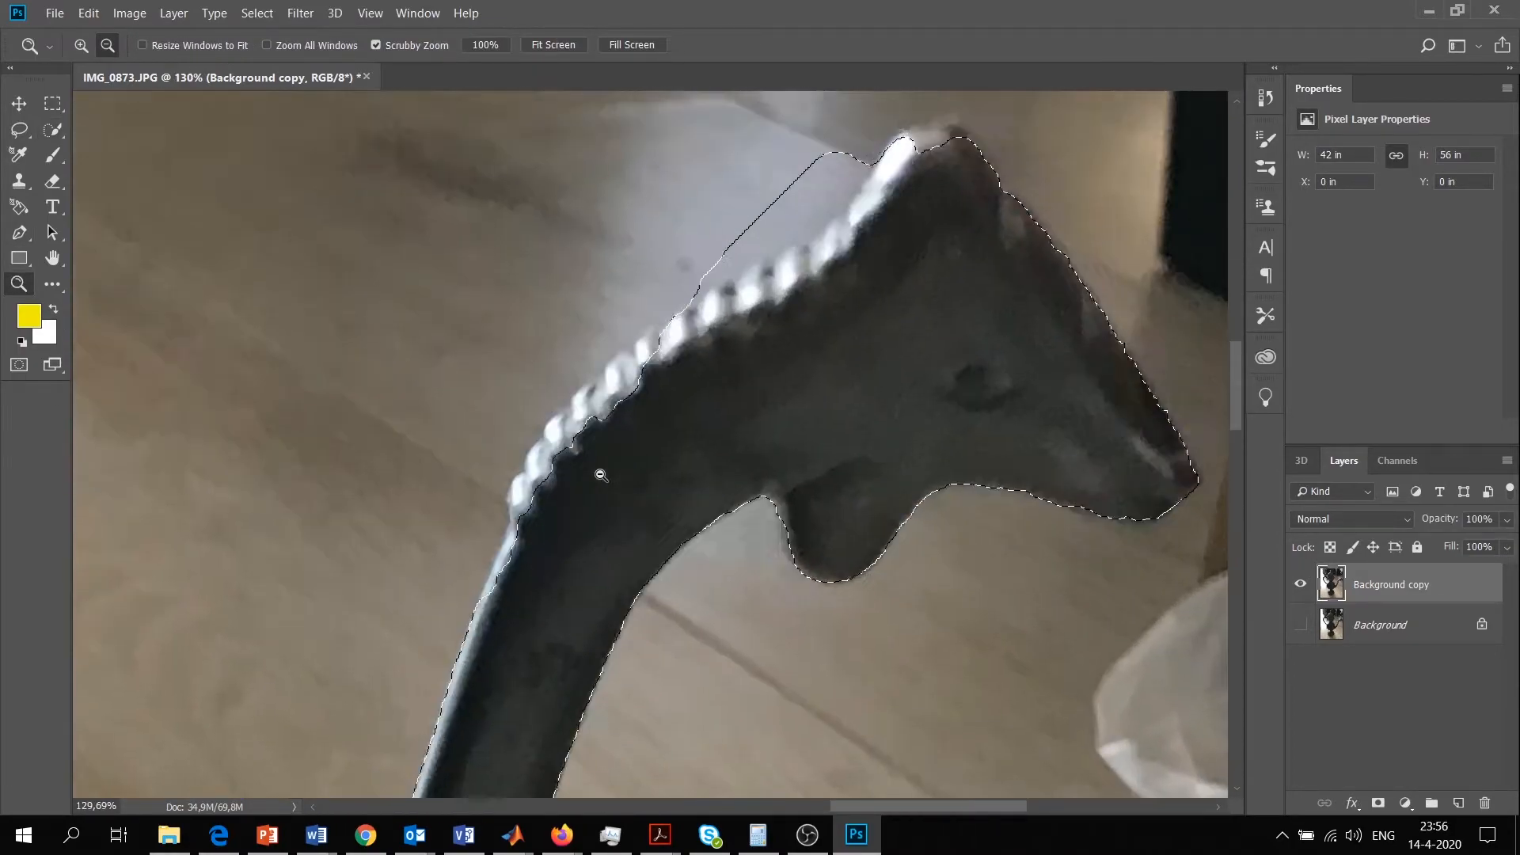
pyautogui.click(52, 135)
pyautogui.click(116, 45)
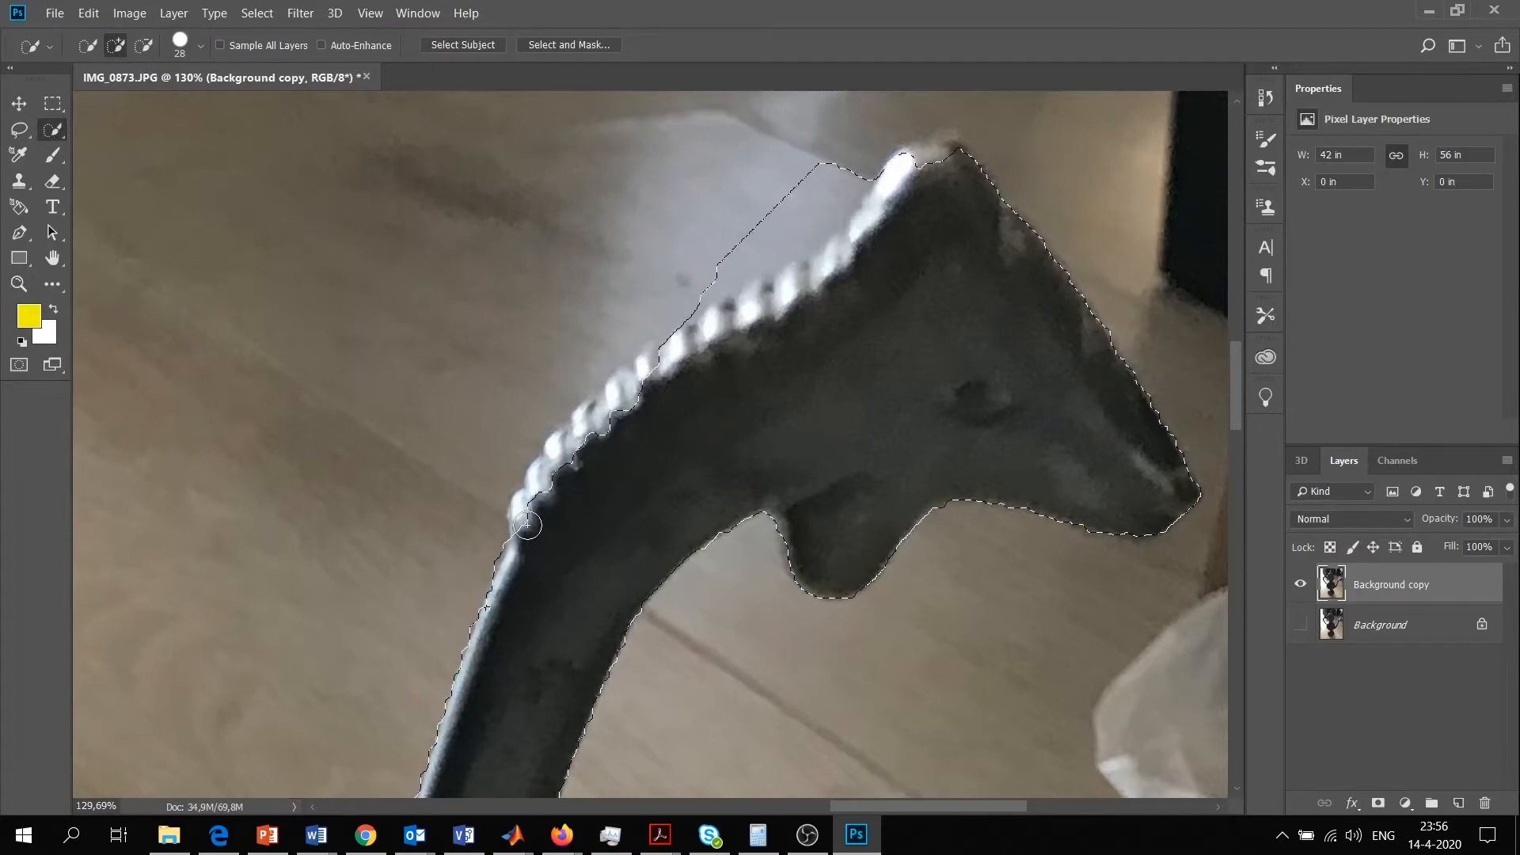
pyautogui.click(531, 499)
pyautogui.moveTo(589, 425); pyautogui.dragTo(938, 148)
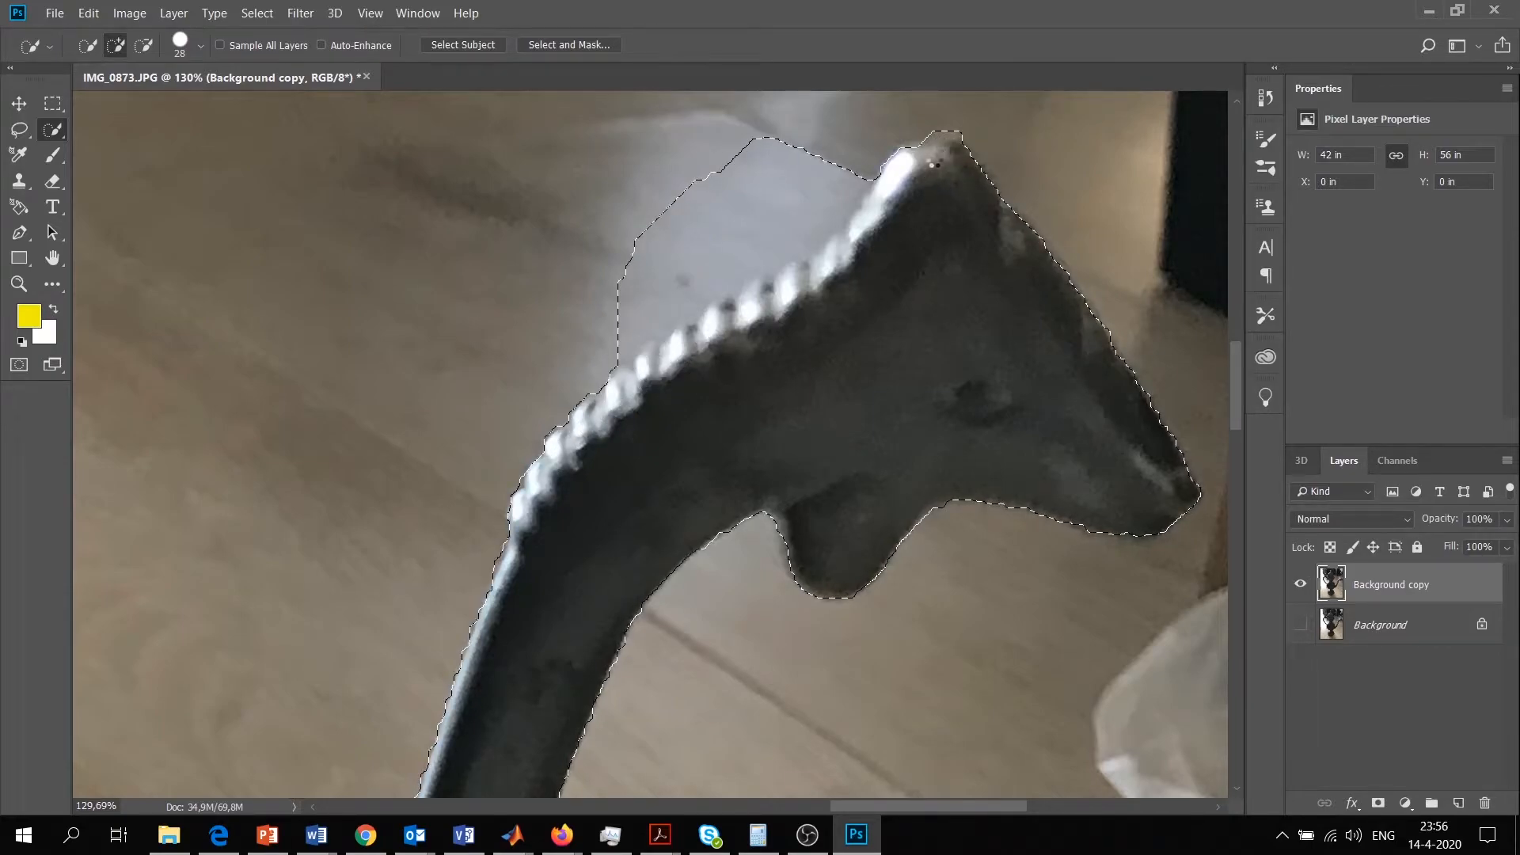
# Subtract the pale floor area above the spout's crest and add the missed ridges back to the selection
pyautogui.click(138, 45)
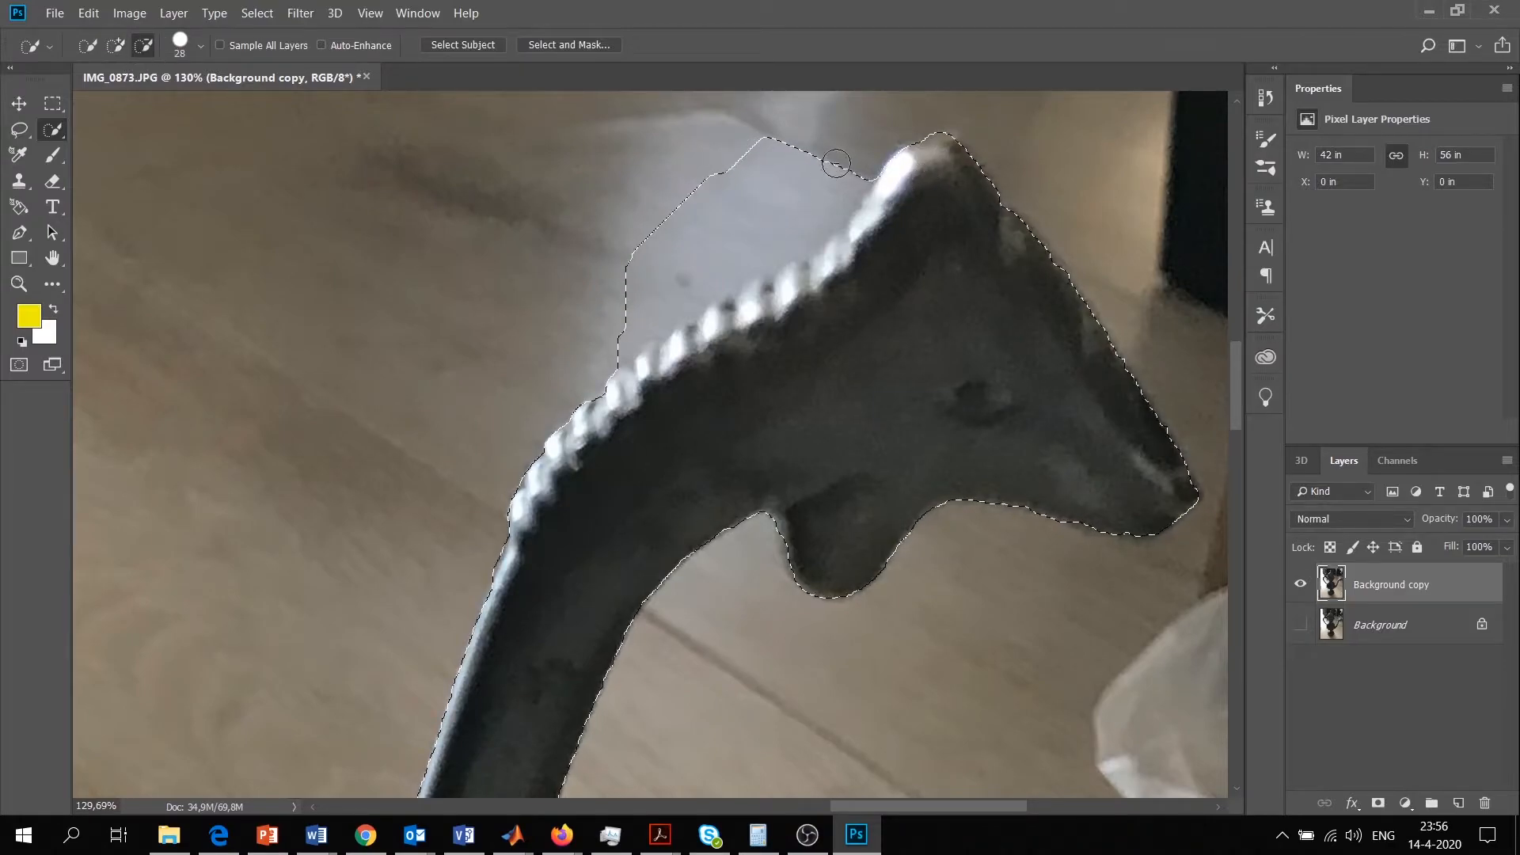
pyautogui.moveTo(838, 180)
pyautogui.mouseDown()
pyautogui.moveTo(784, 220)
pyautogui.moveTo(777, 181)
pyautogui.moveTo(799, 151)
pyautogui.moveTo(753, 147)
pyautogui.moveTo(665, 274)
pyautogui.mouseUp()
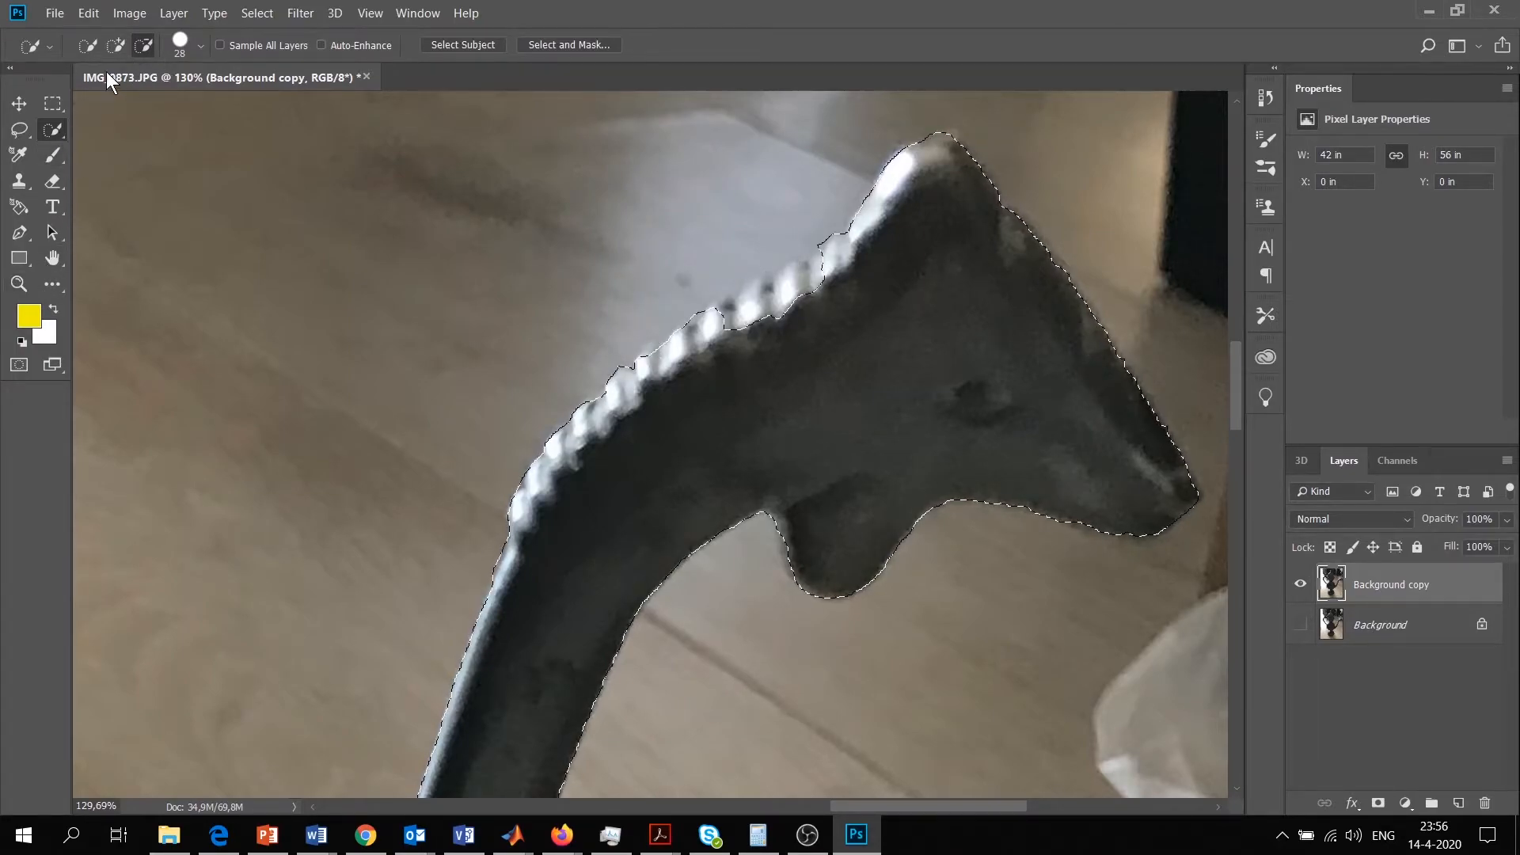
pyautogui.click(116, 46)
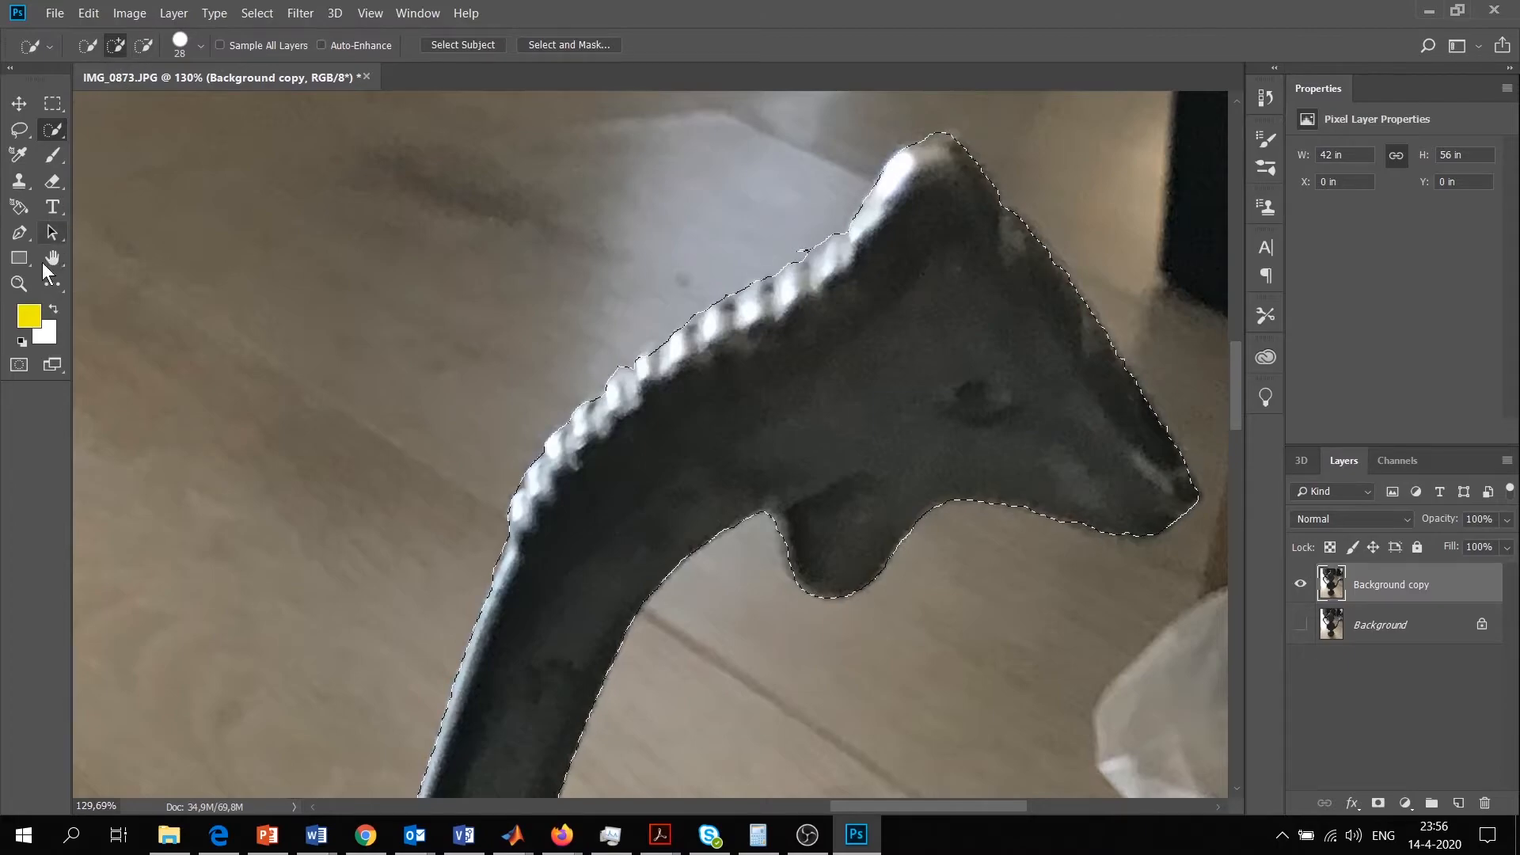
pyautogui.click(143, 45)
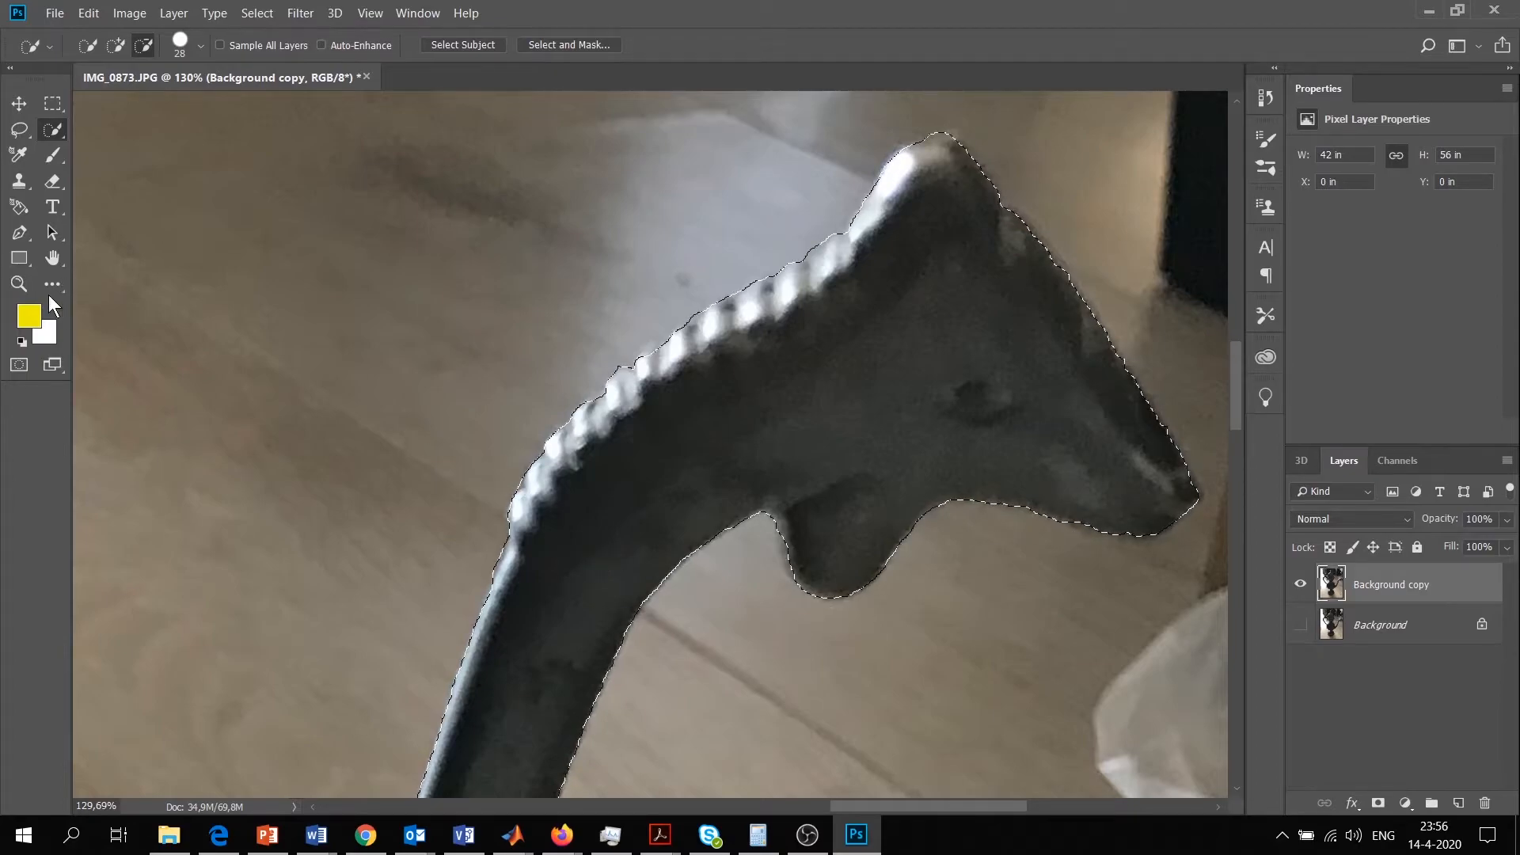
# Open the Refine Edge dialog for the whole ewer selection and magnify the area where the finial meets the lid
pyautogui.click(18, 283)
pyautogui.keyDown('alt'); pyautogui.click(691, 539); pyautogui.keyUp('alt')
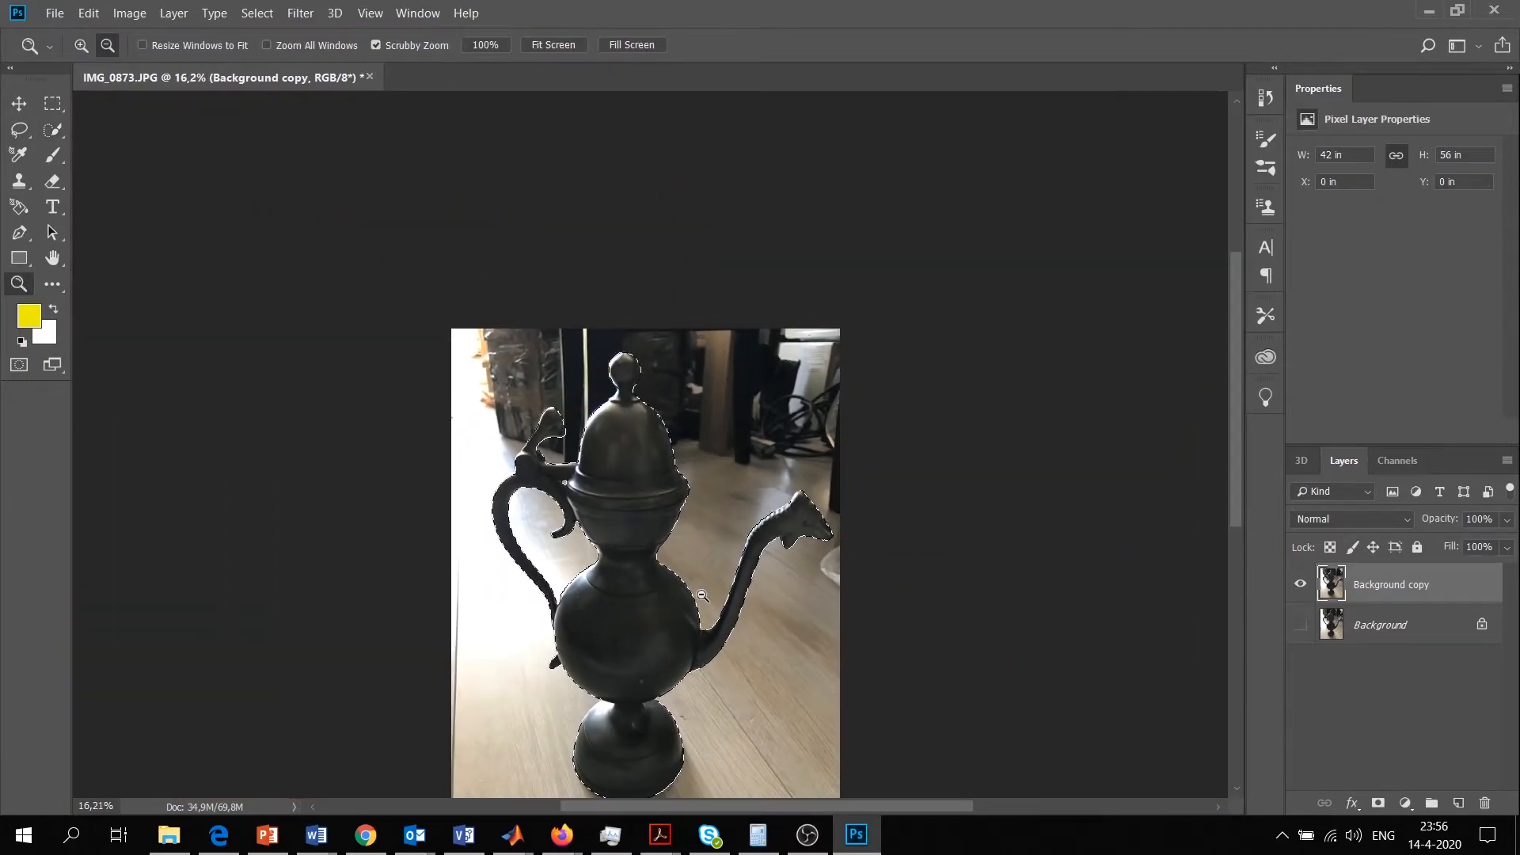
pyautogui.scroll(-3, 690, 599)
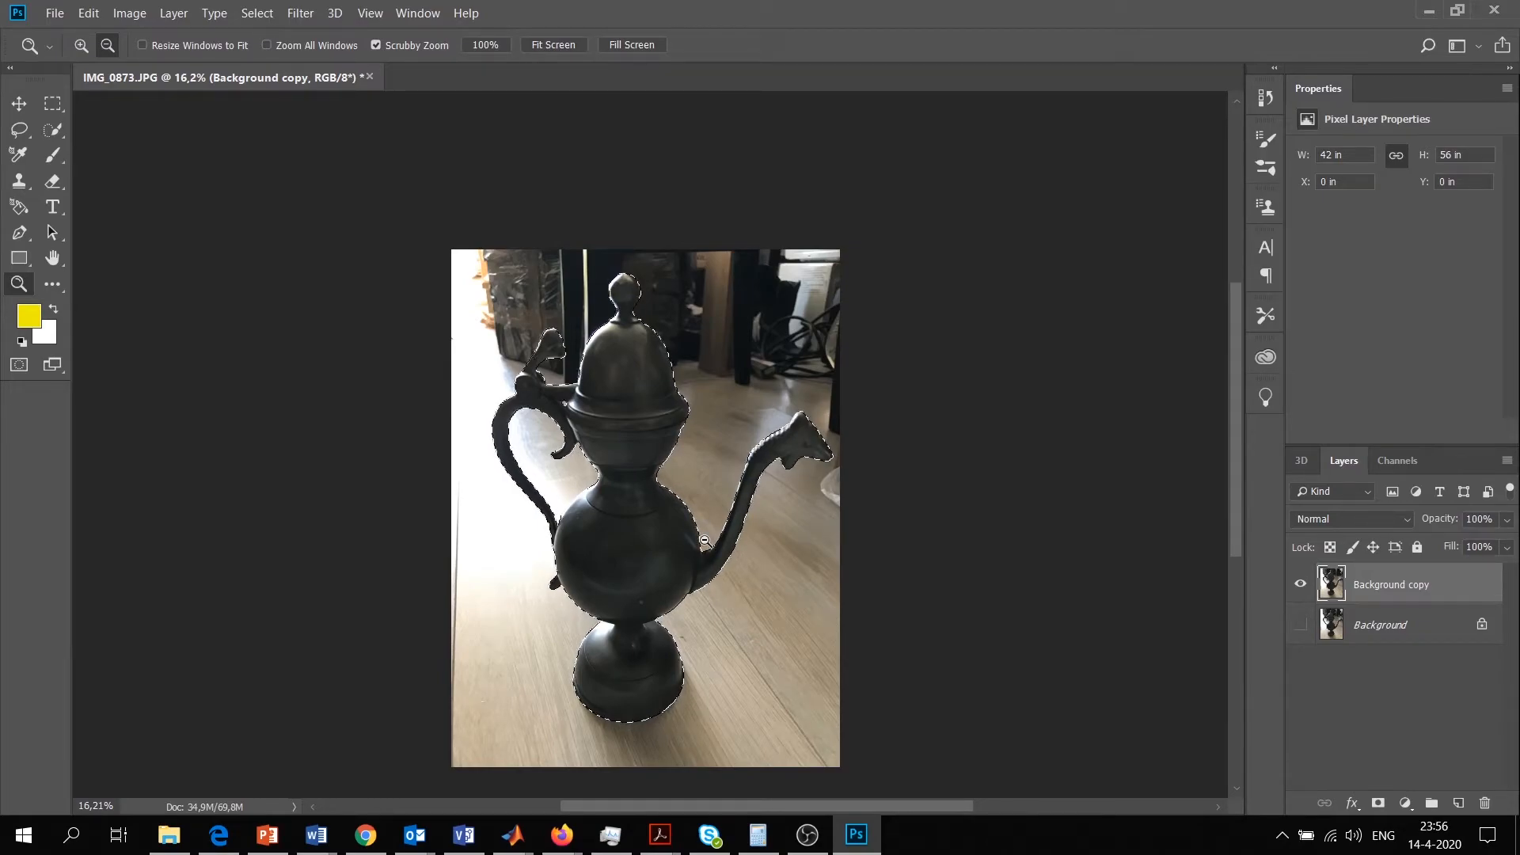
pyautogui.click(255, 14)
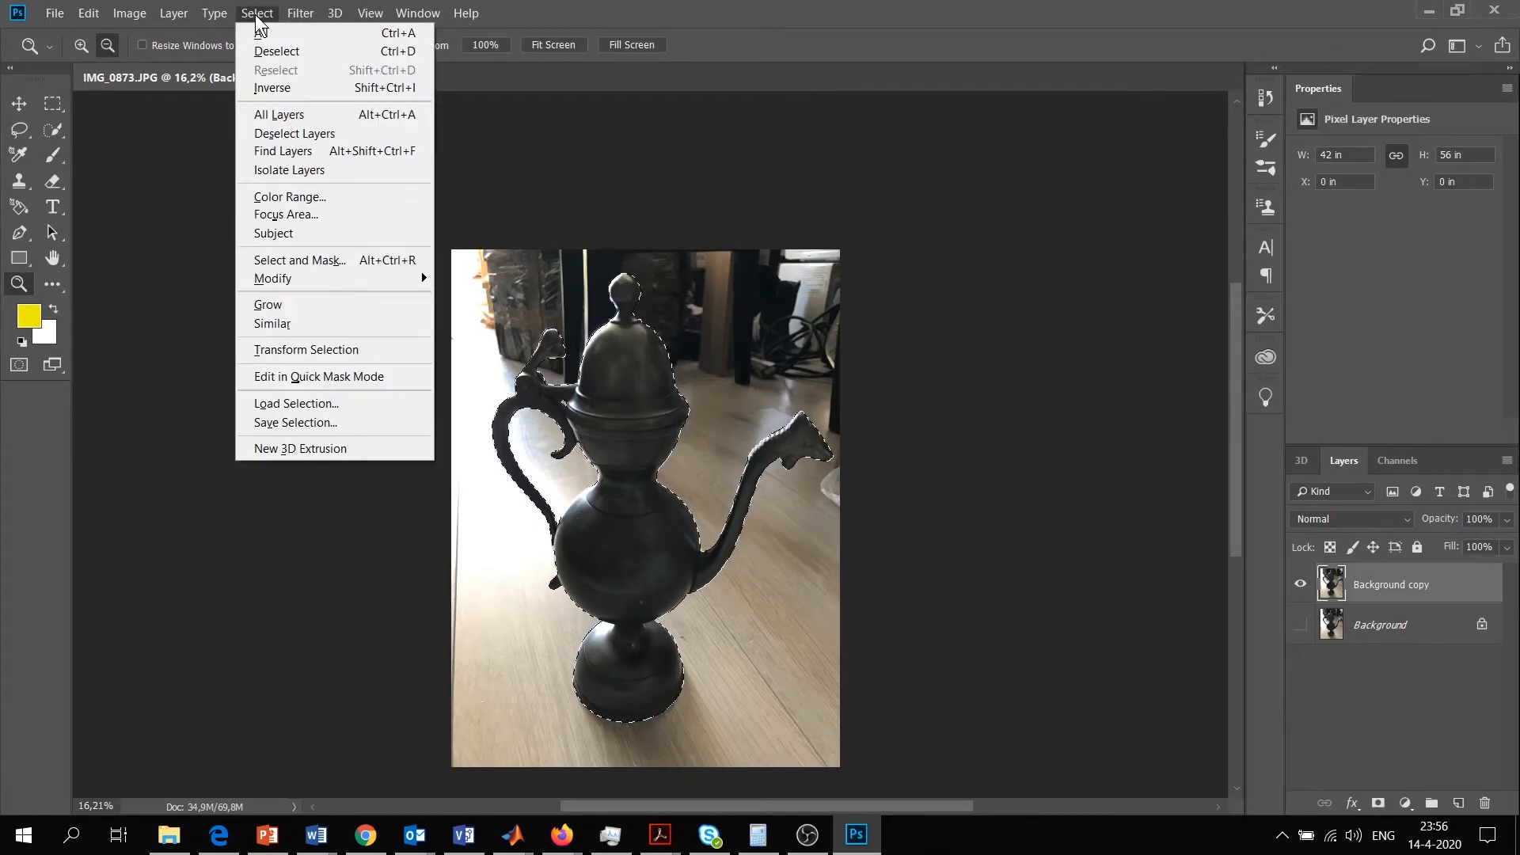
pyautogui.keyDown('shift'); pyautogui.click(303, 259); pyautogui.keyUp('shift')
pyautogui.moveTo(316, 212); pyautogui.dragTo(971, 159)
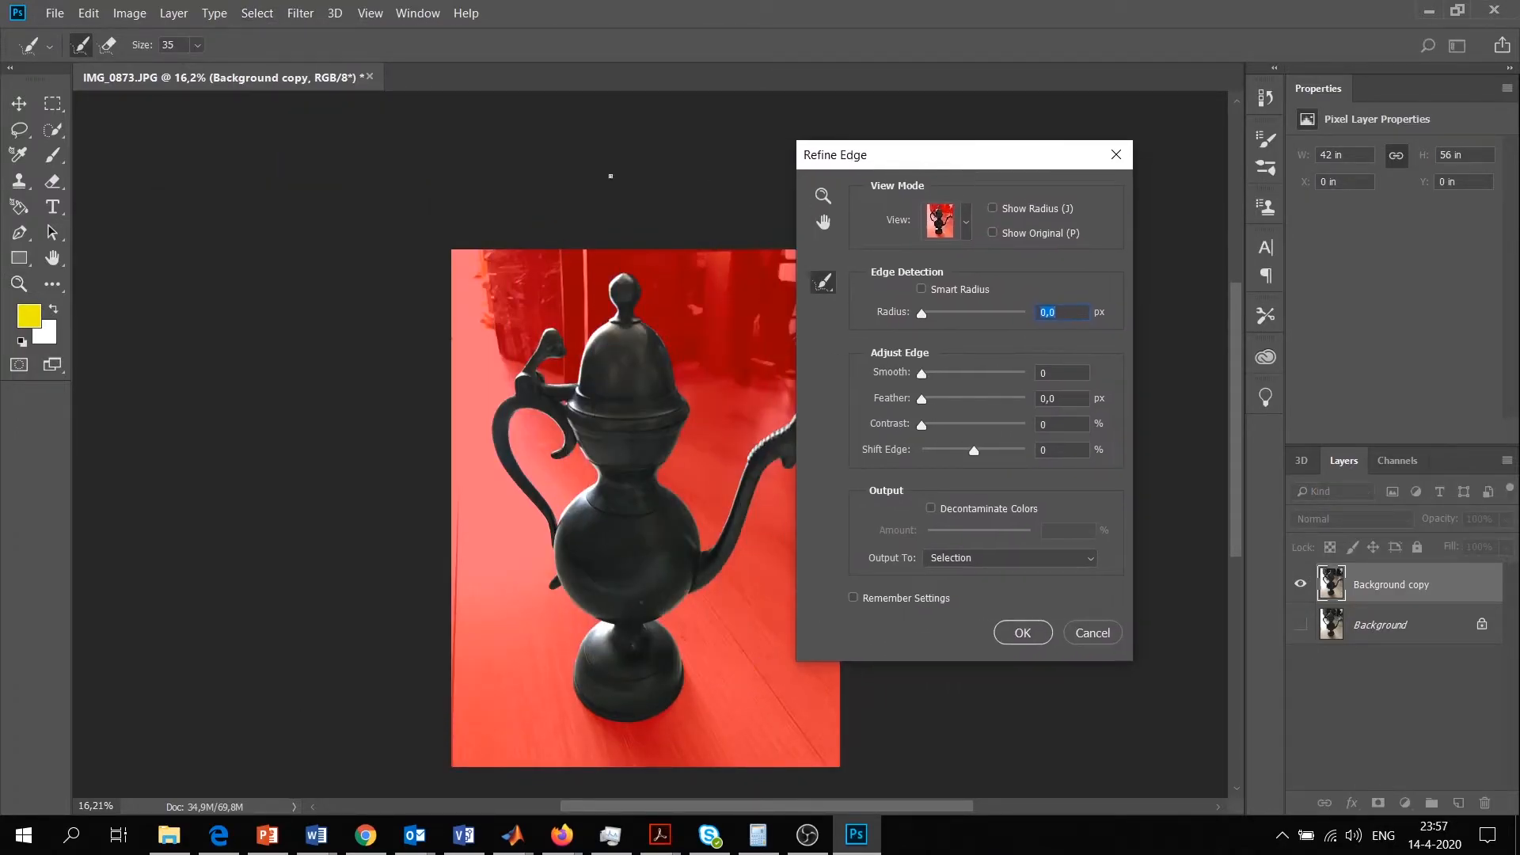
pyautogui.click(823, 195)
pyautogui.moveTo(635, 313); pyautogui.dragTo(718, 427)
pyautogui.moveTo(650, 349); pyautogui.dragTo(697, 394)
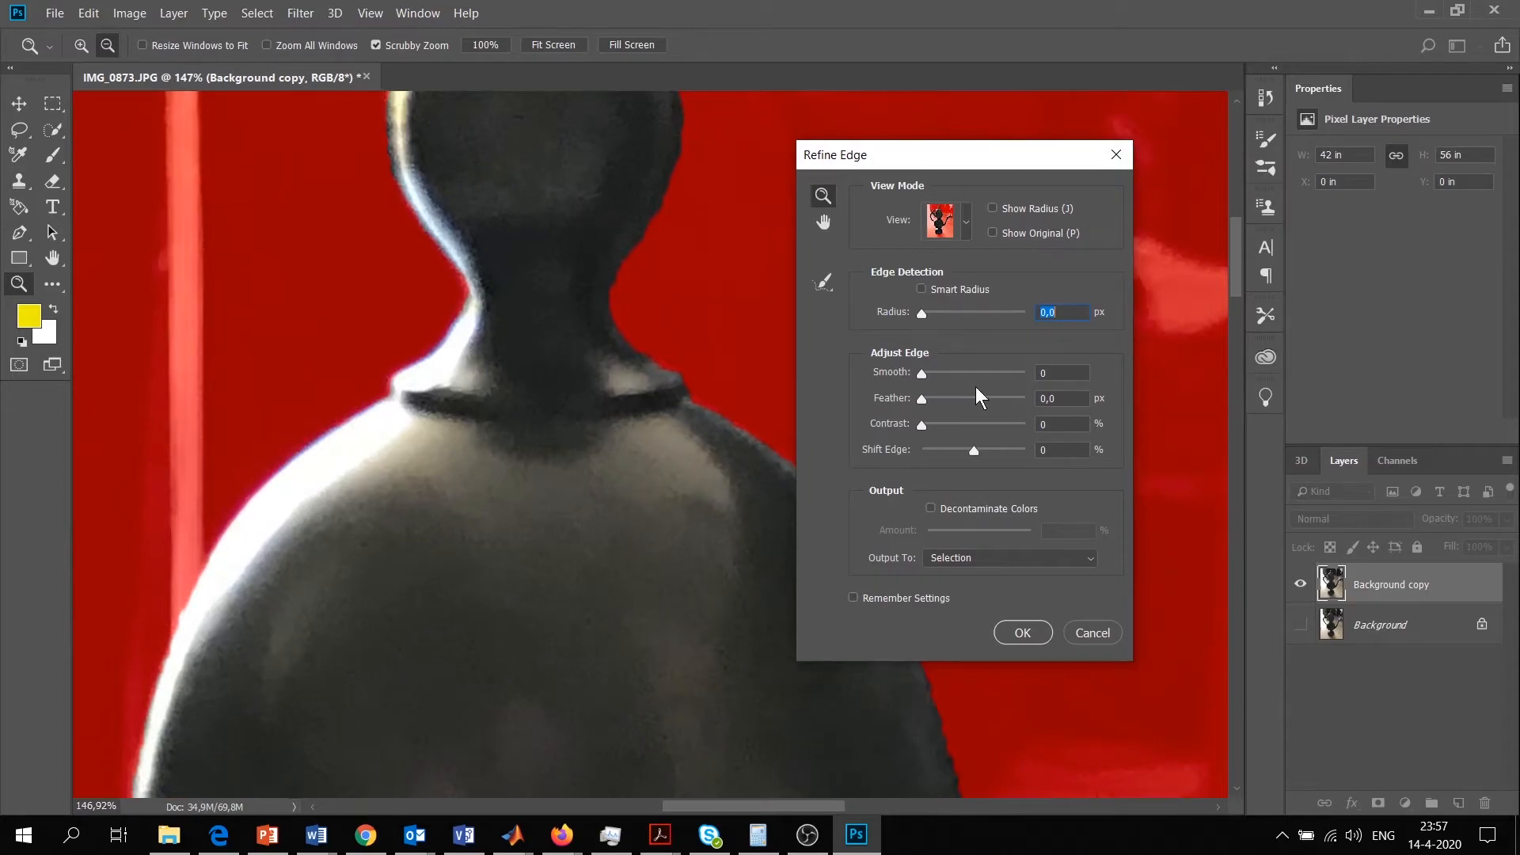
# Adjust the ewer selection's edge with contrast 47%, smooth 50 and feather 6,7 px
pyautogui.keyDown('alt'); pyautogui.click(666, 377); pyautogui.keyUp('alt')
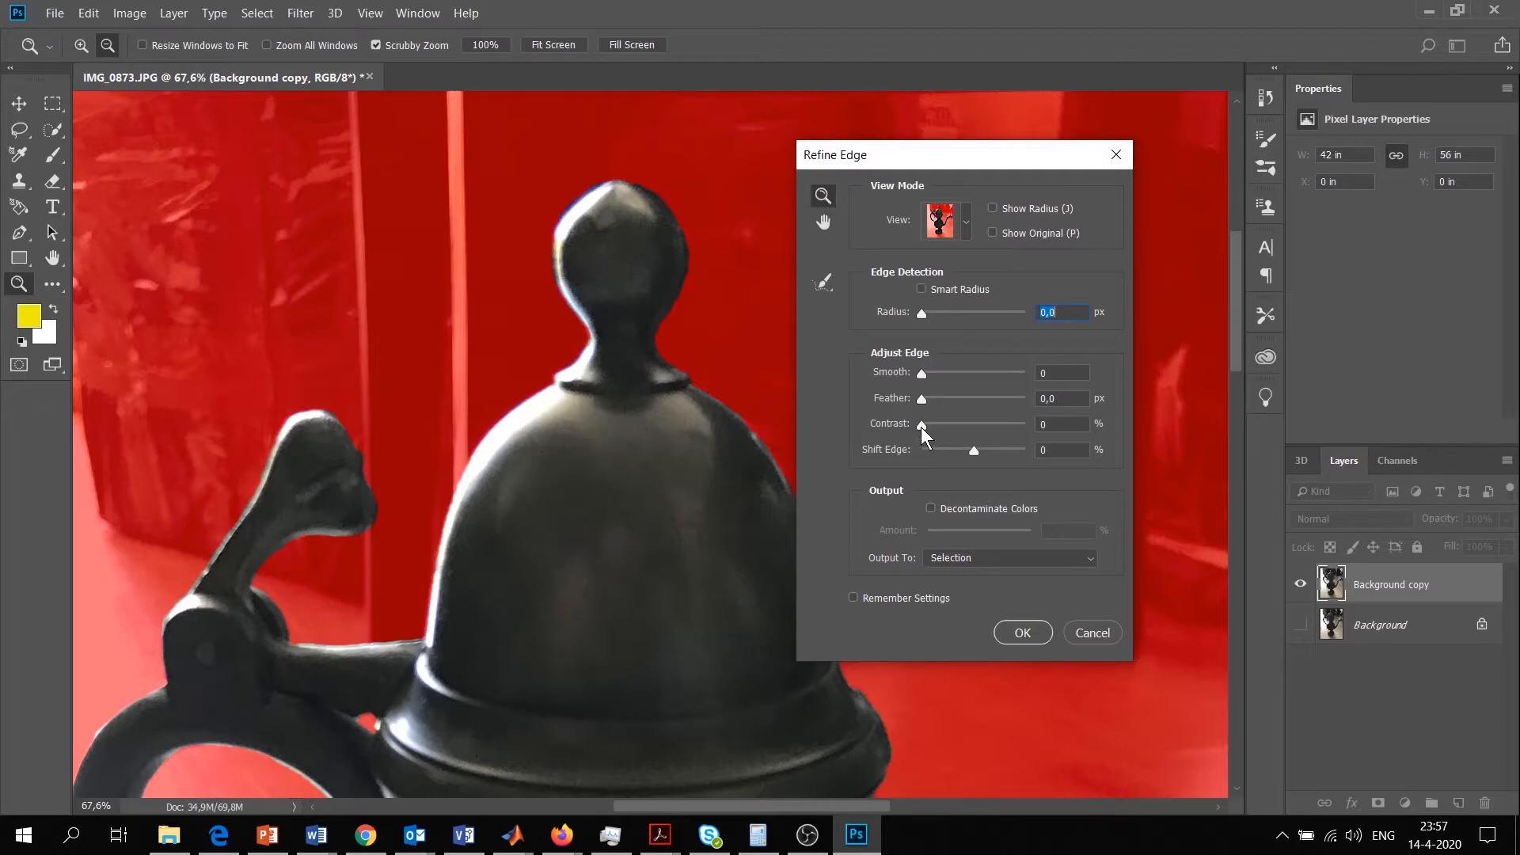
pyautogui.moveTo(922, 427); pyautogui.dragTo(972, 434)
pyautogui.moveTo(921, 378); pyautogui.dragTo(974, 388)
pyautogui.moveTo(923, 400); pyautogui.dragTo(936, 409)
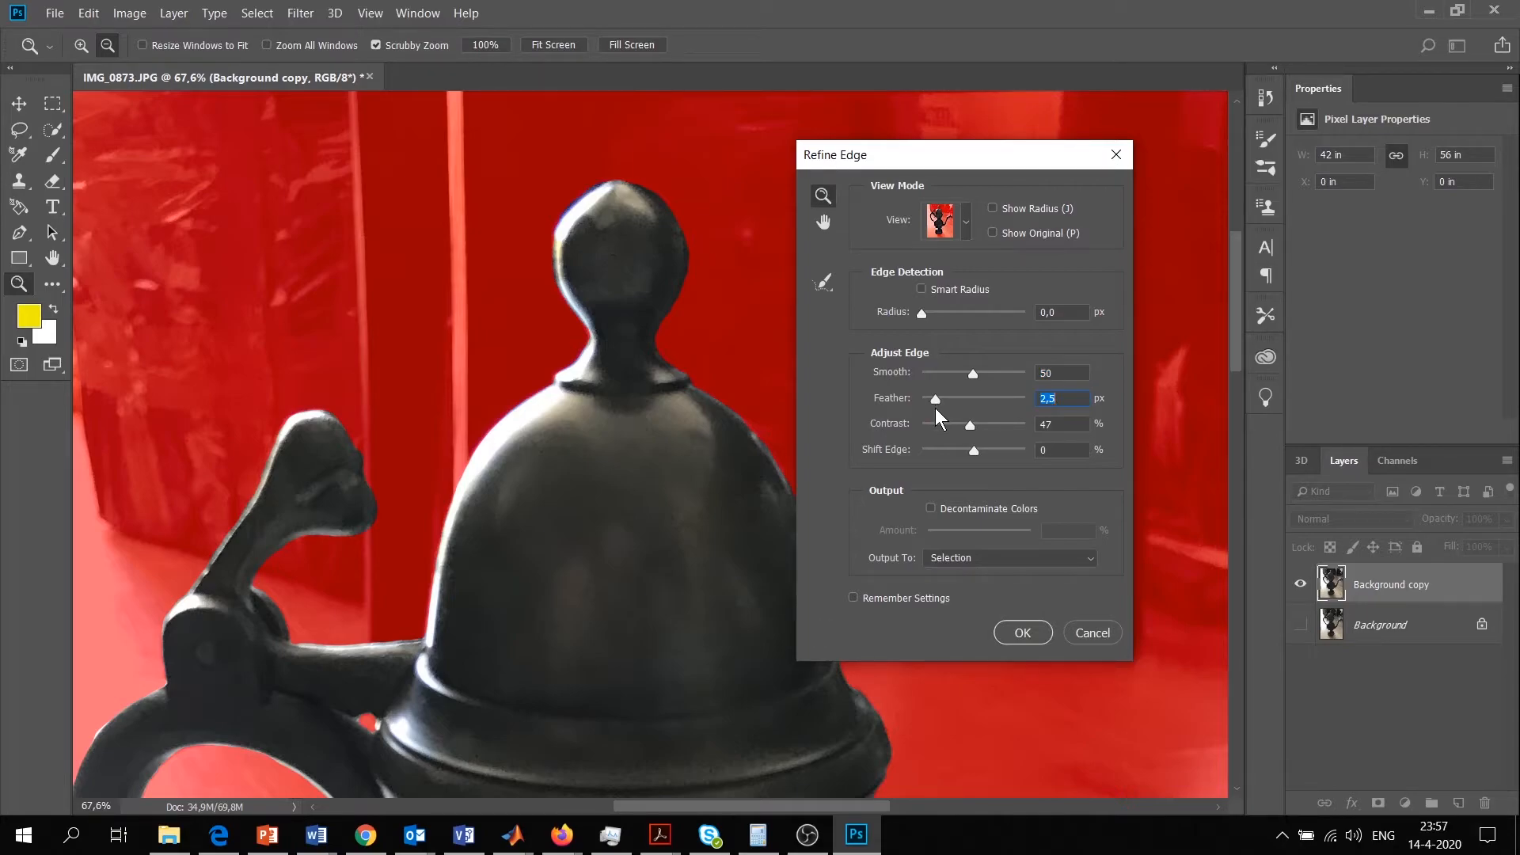
pyautogui.moveTo(936, 409); pyautogui.dragTo(957, 406)
pyautogui.moveTo(957, 402); pyautogui.dragTo(954, 401)
# Inspect the refined edge around the lid and handle and output the result as a new layer with layer mask
pyautogui.moveTo(656, 465); pyautogui.dragTo(649, 265)
pyautogui.click(824, 222)
pyautogui.moveTo(567, 468); pyautogui.dragTo(604, 246)
pyautogui.moveTo(583, 511); pyautogui.dragTo(676, 465)
pyautogui.moveTo(435, 499); pyautogui.dragTo(545, 489)
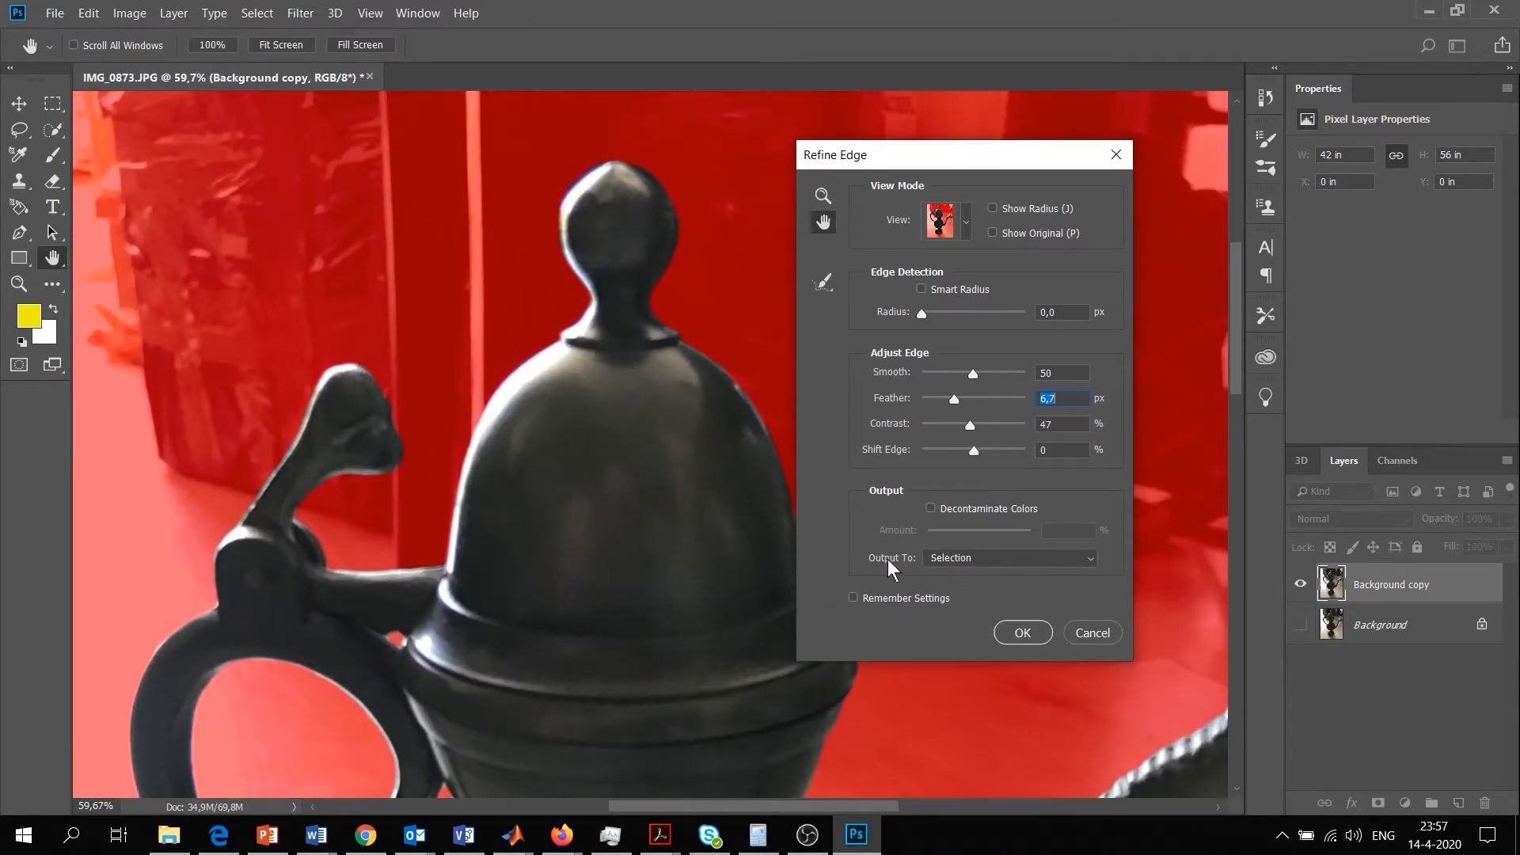
pyautogui.click(973, 559)
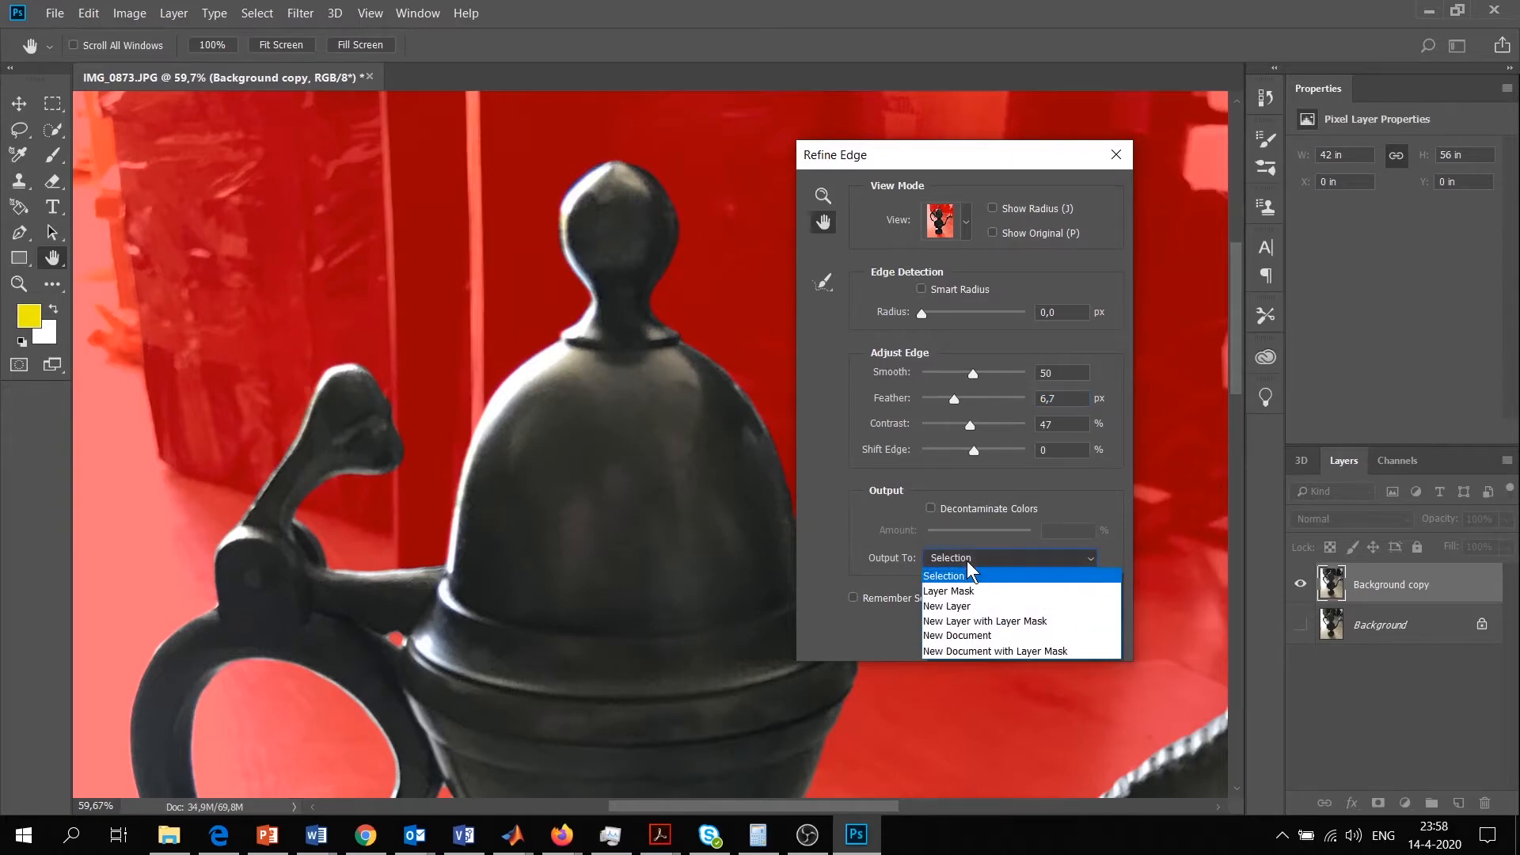
pyautogui.click(1012, 623)
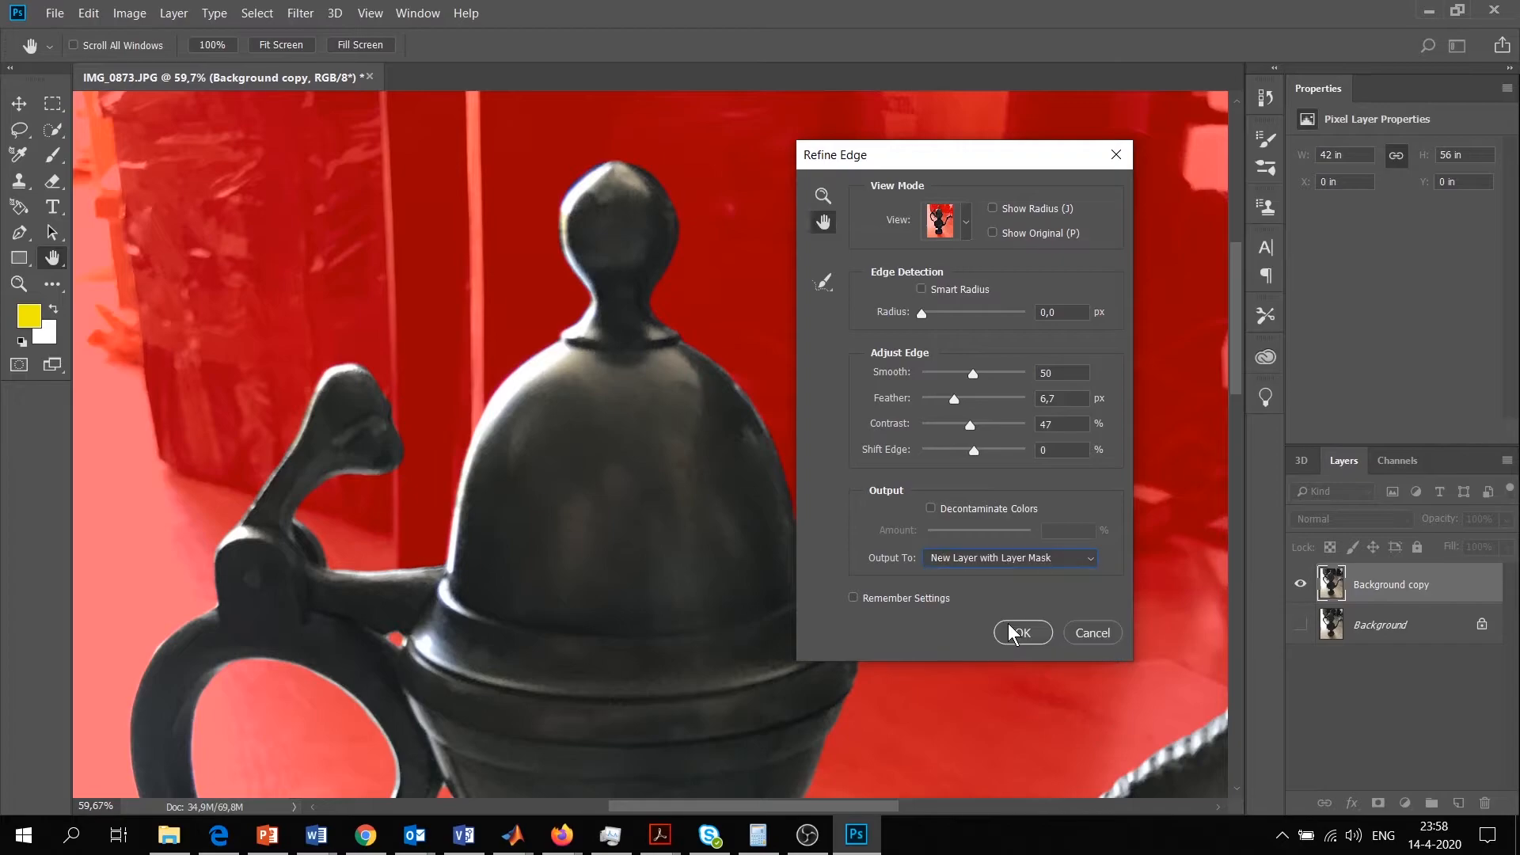
pyautogui.press('z')
pyautogui.click(1023, 633)
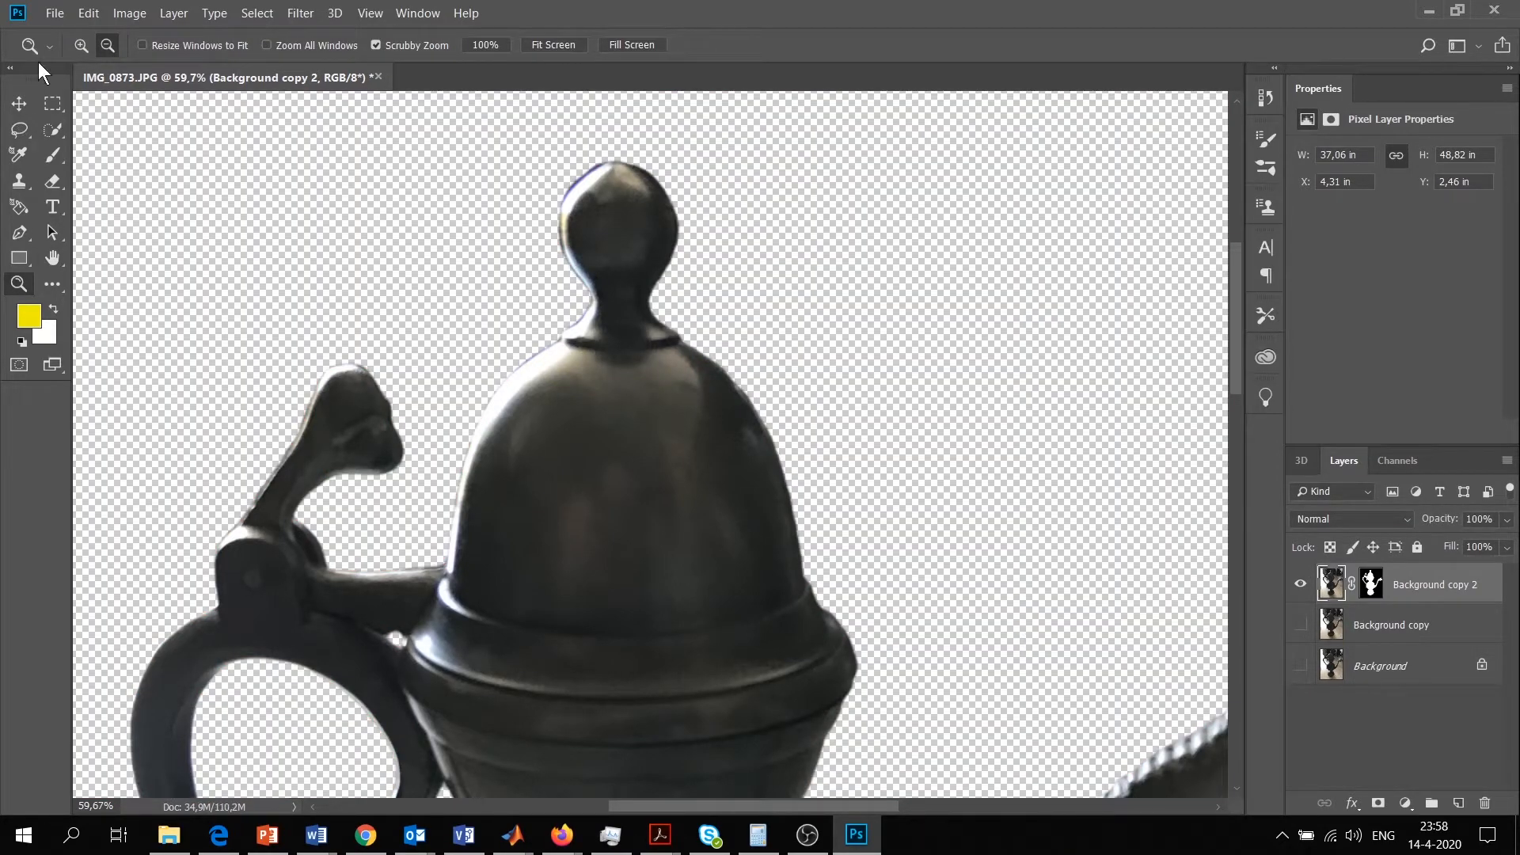
pyautogui.moveTo(650, 409); pyautogui.dragTo(570, 369)
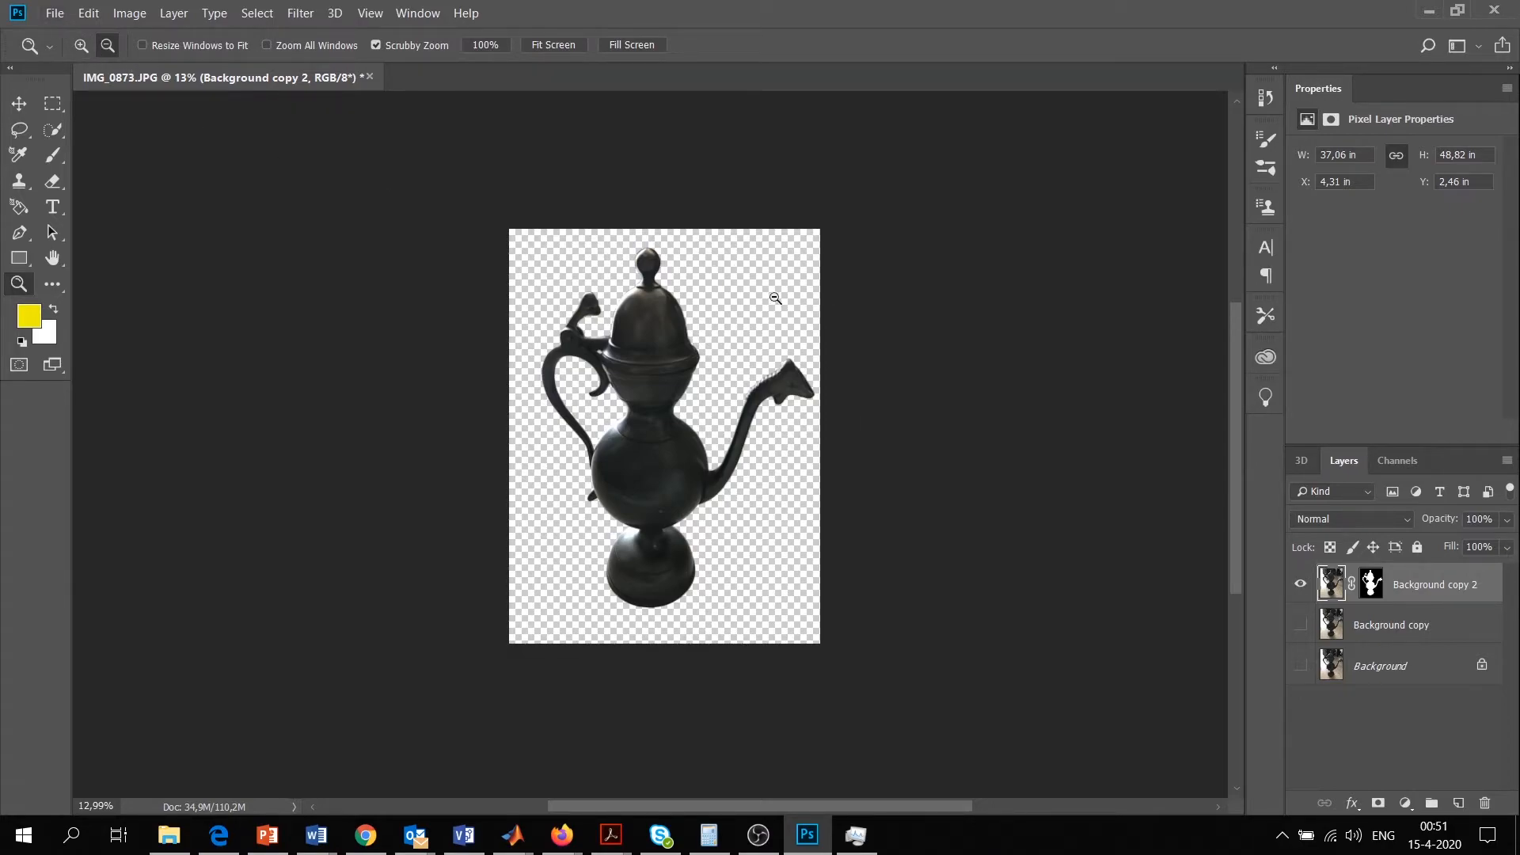
# Export the cutout ewer as a transparent PNG at 100% scale under the file name 1
pyautogui.click(50, 13)
pyautogui.moveTo(103, 274)
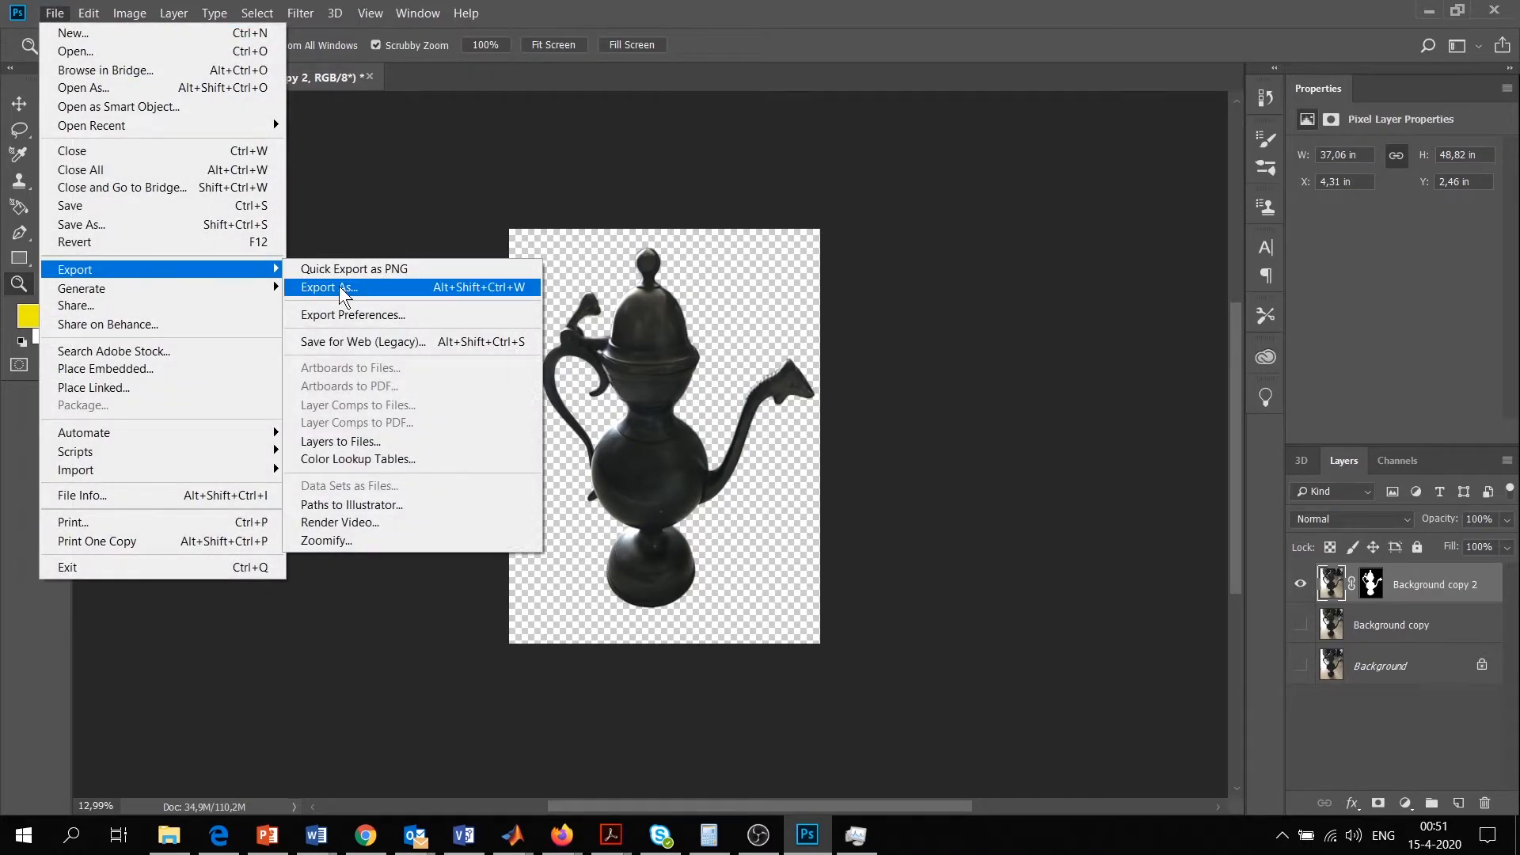
pyautogui.click(339, 286)
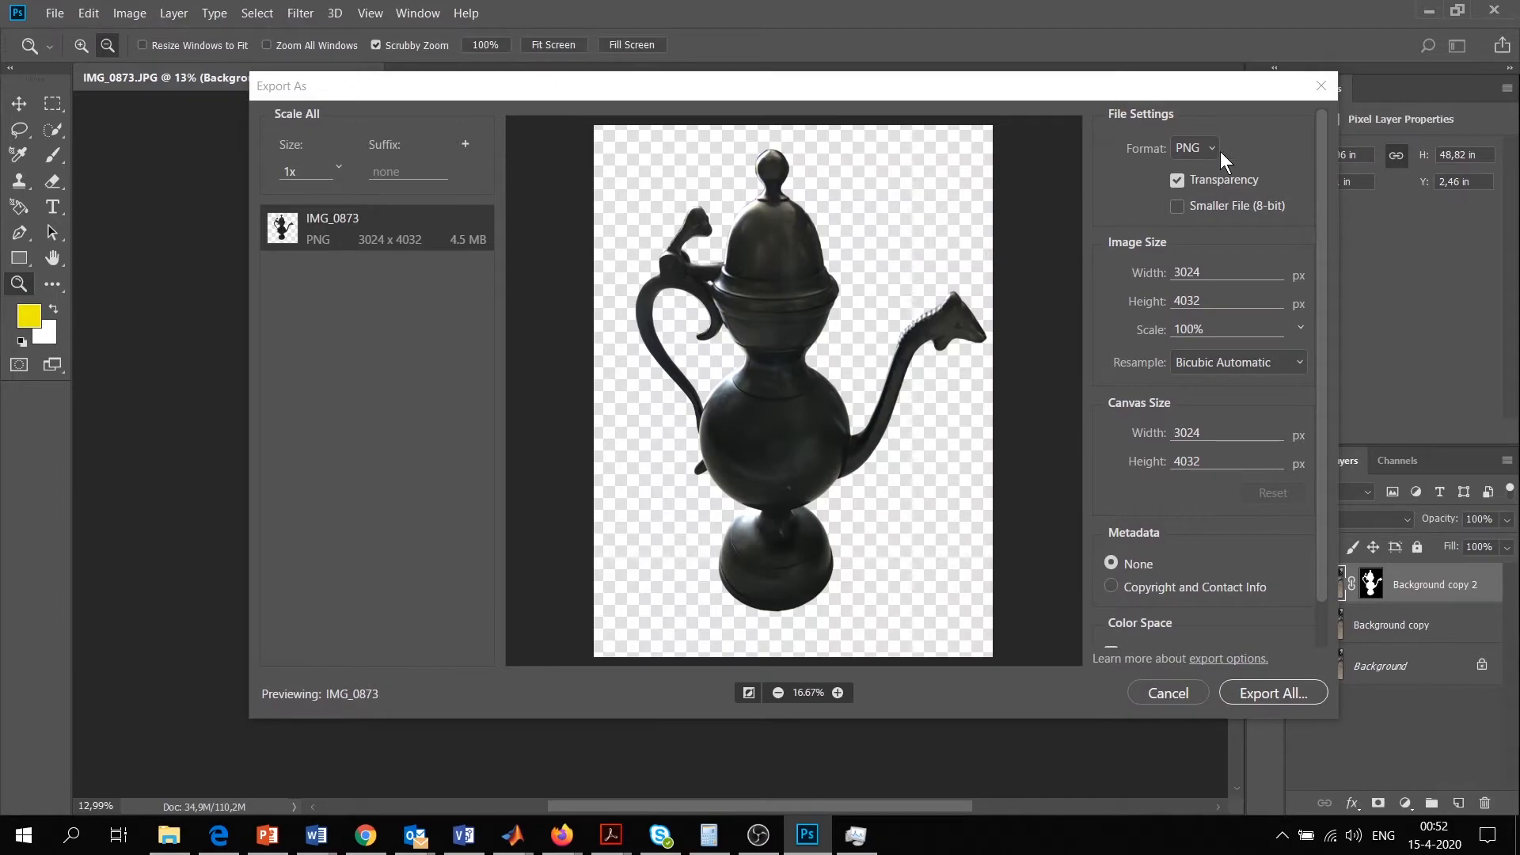
pyautogui.click(1212, 148)
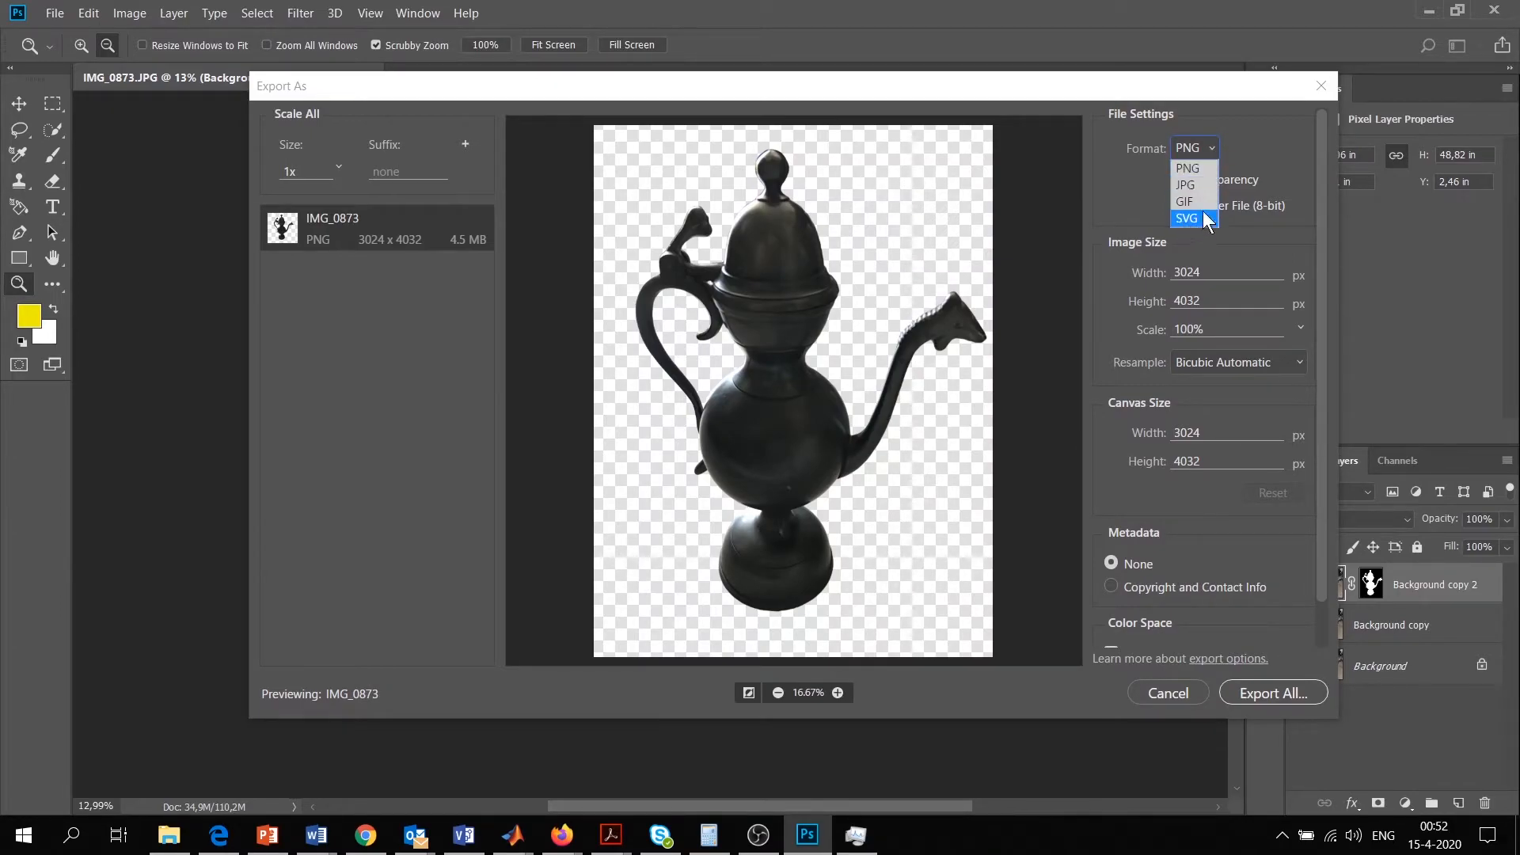
pyautogui.click(1256, 154)
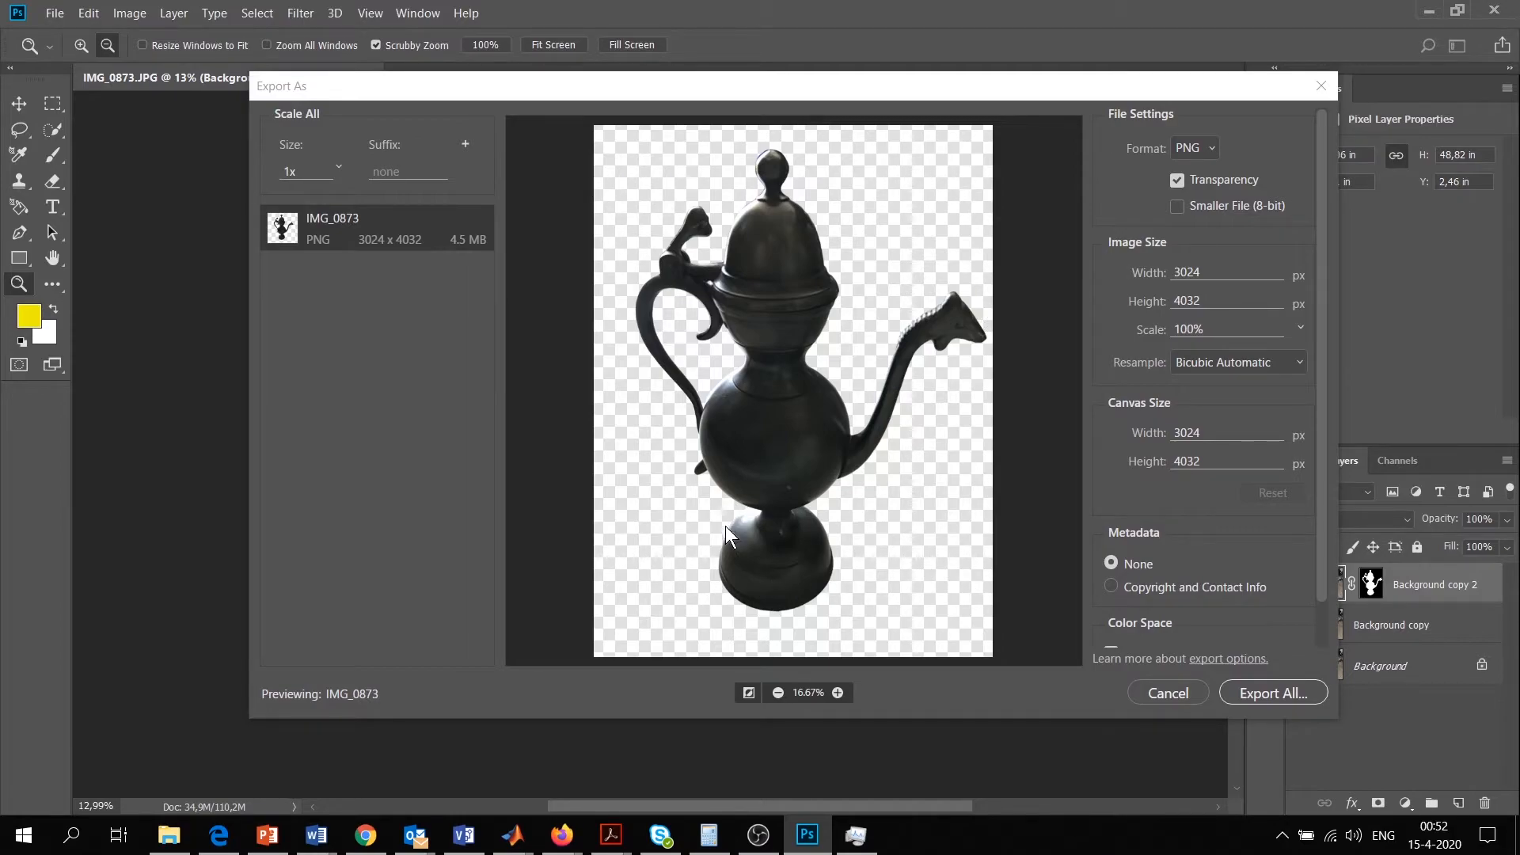
pyautogui.click(1259, 695)
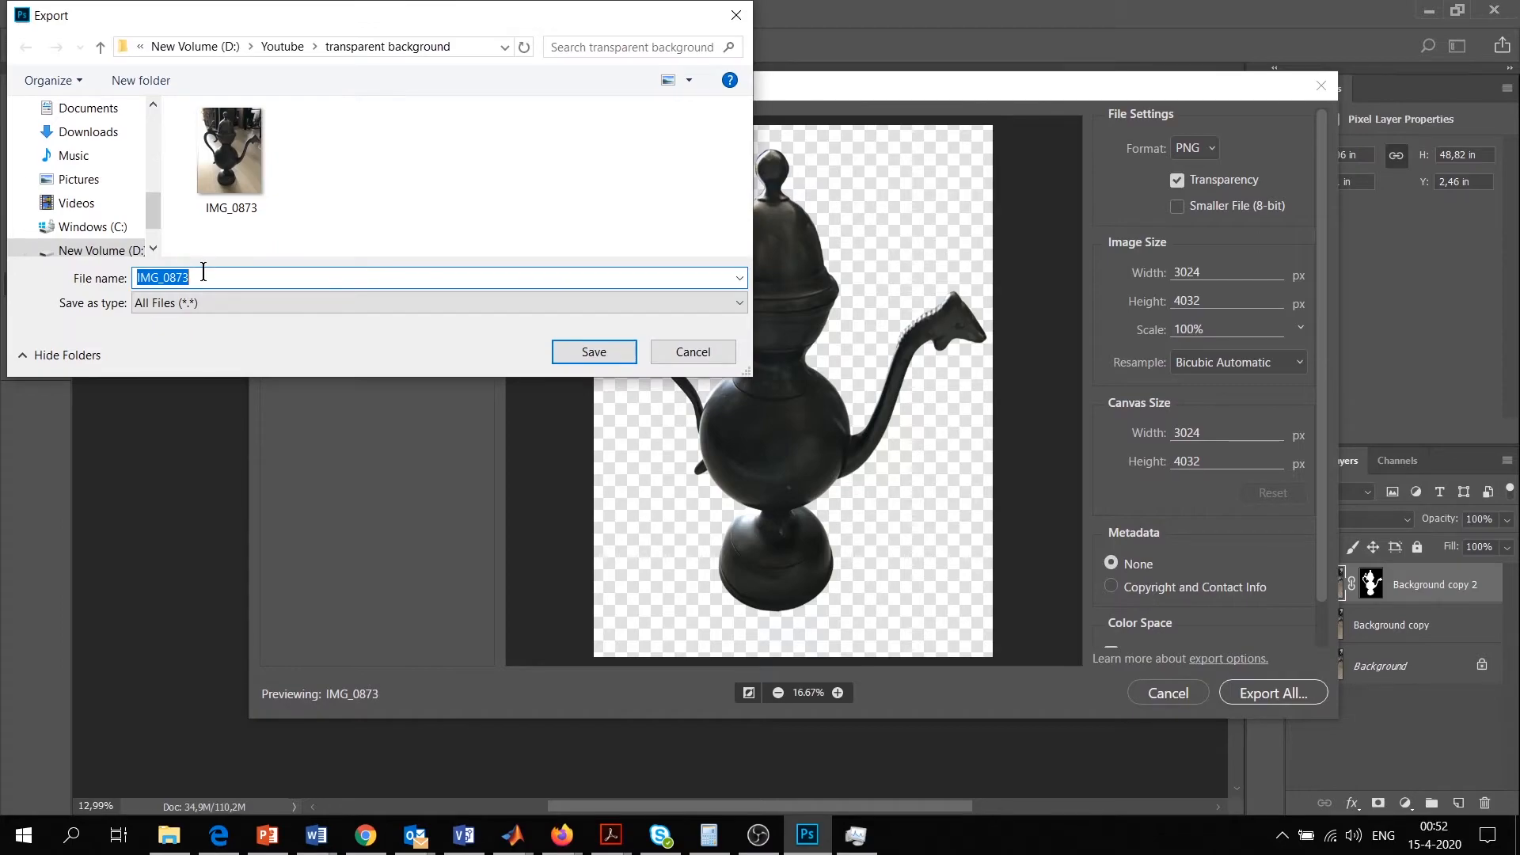
pyautogui.write('1')
pyautogui.press('Return')
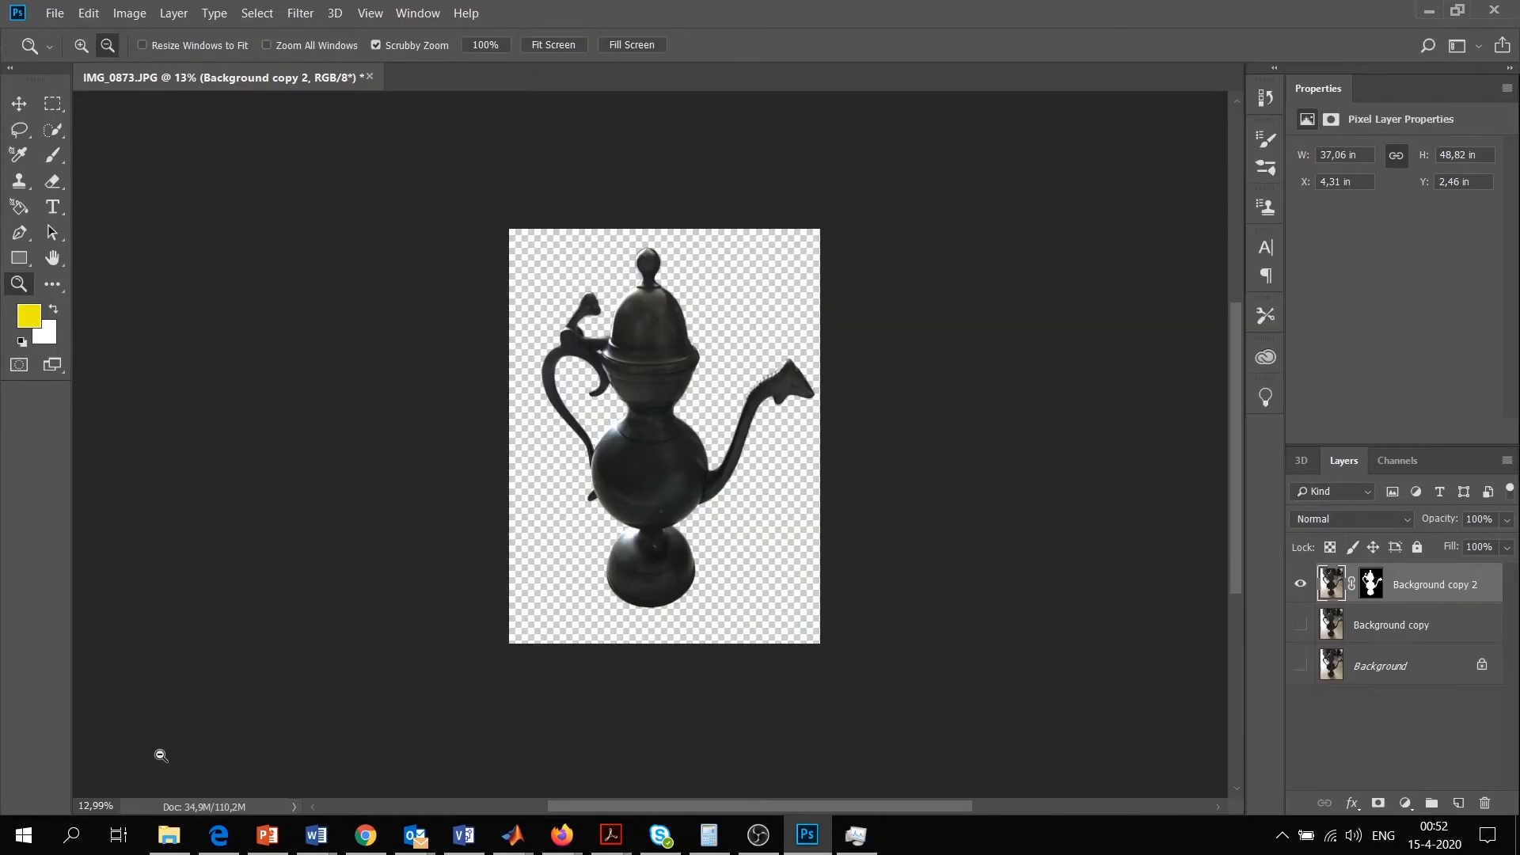
# Check the exported PNG in the transparent background folder in File Explorer
pyautogui.moveTo(171, 848)
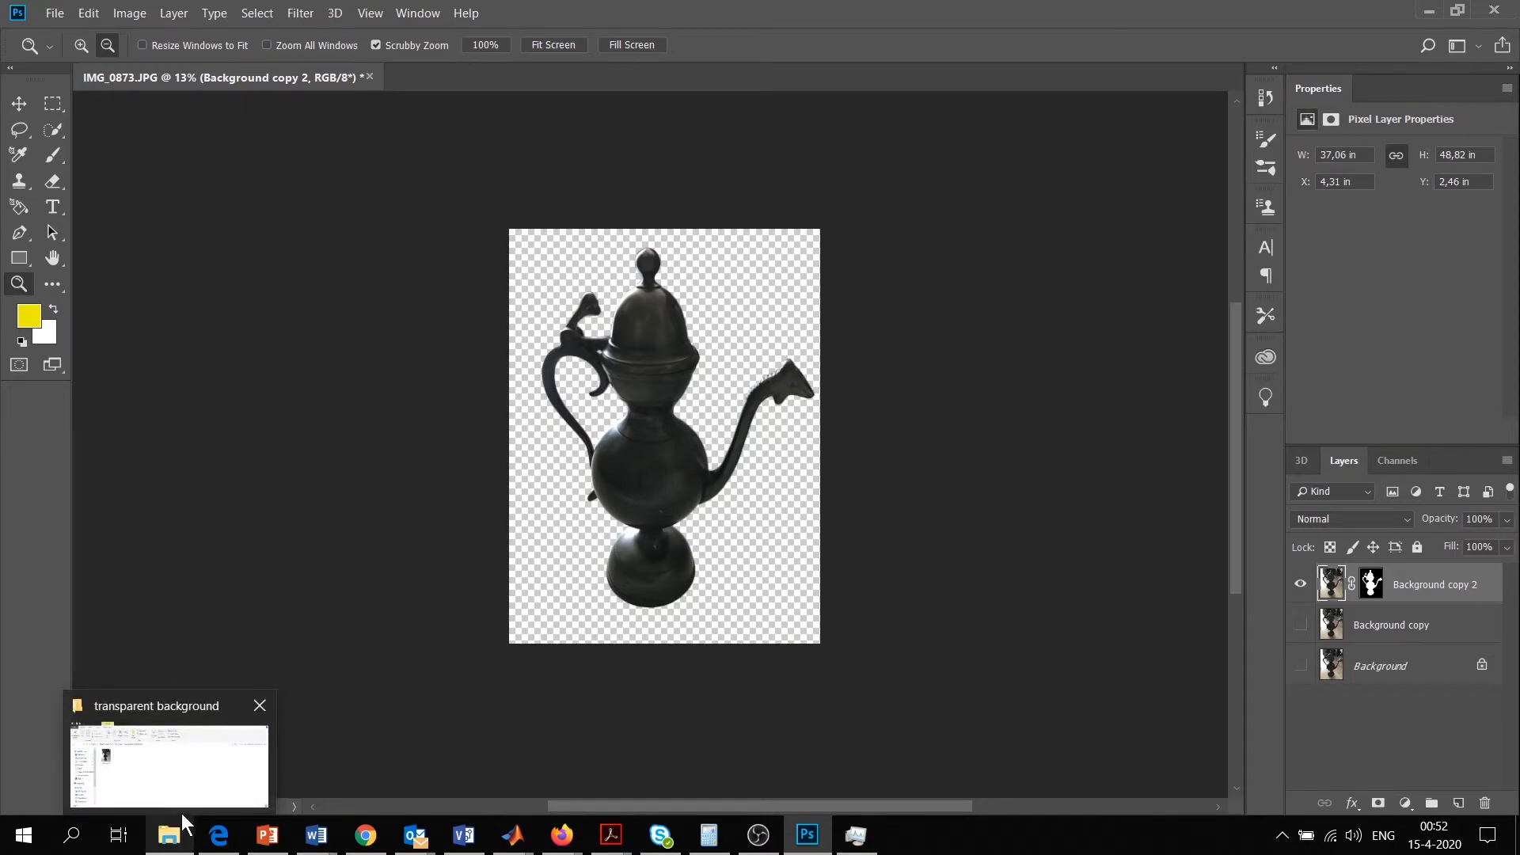
pyautogui.moveTo(182, 814)
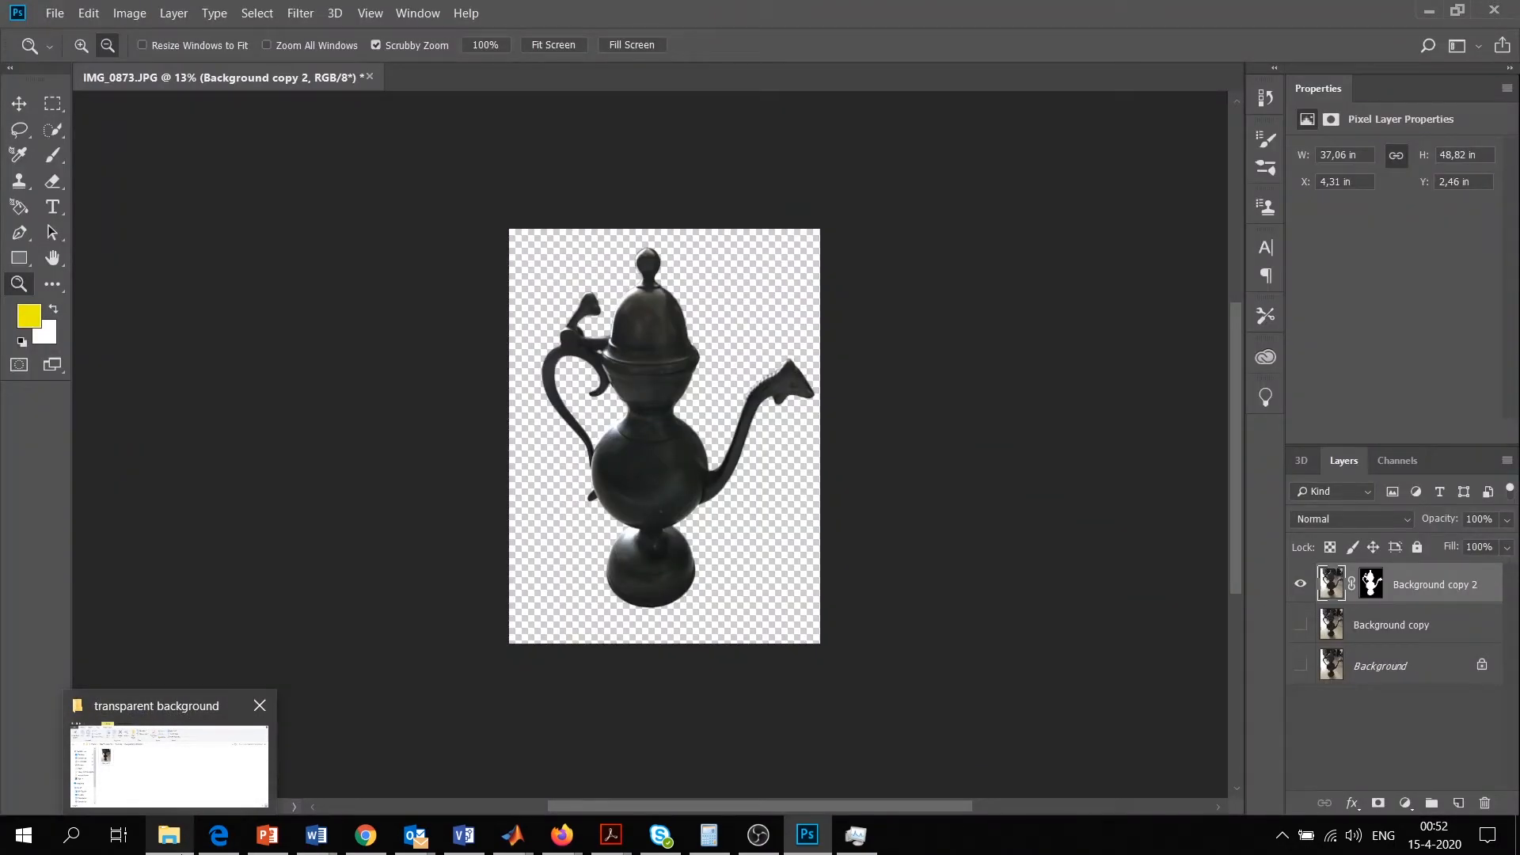
pyautogui.click(182, 844)
pyautogui.click(171, 836)
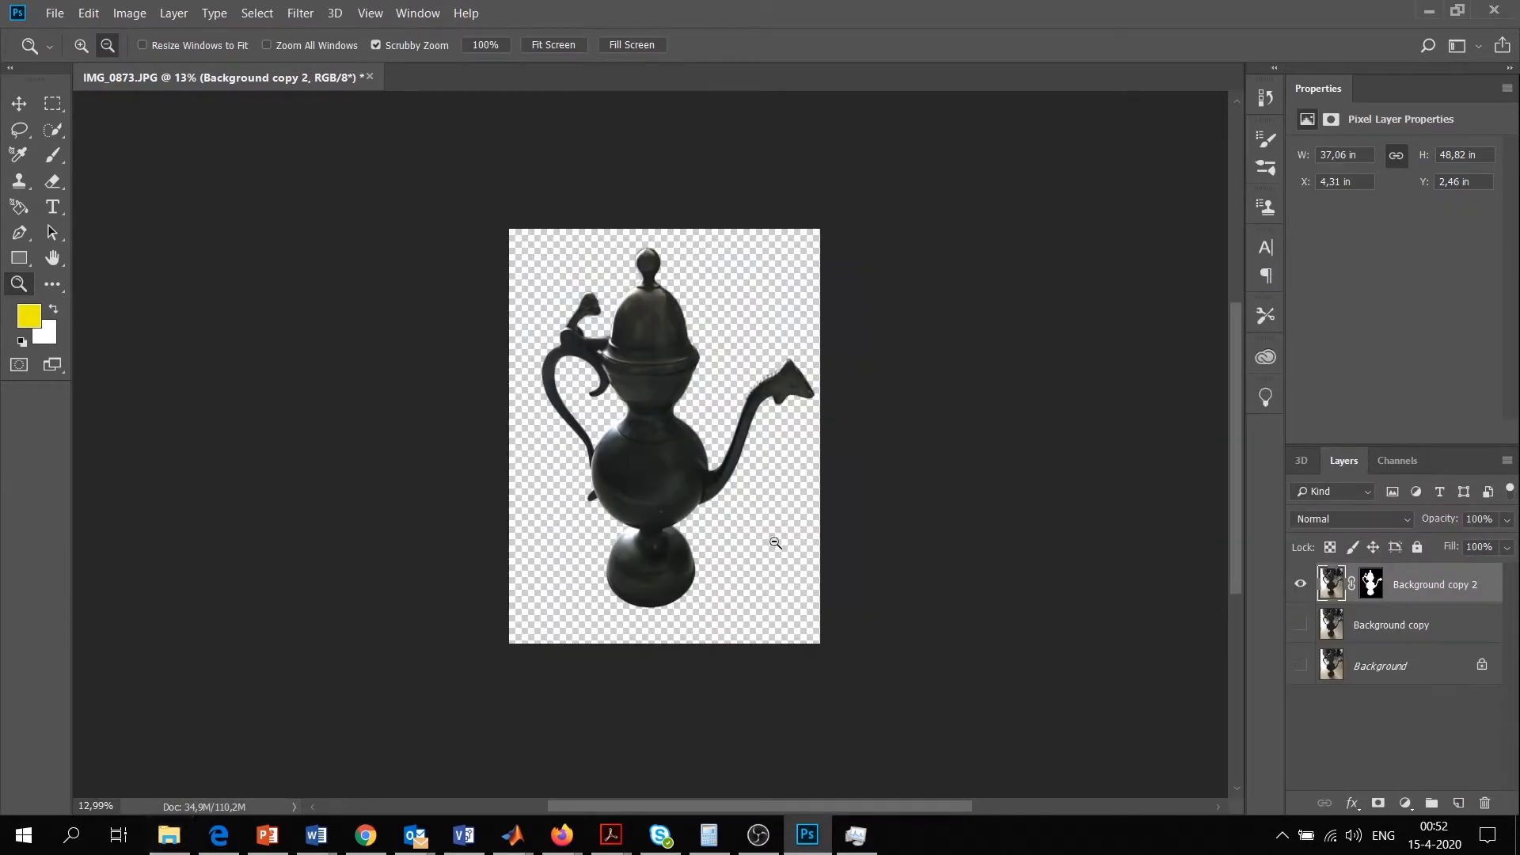
# Export the cutout ewer as an SVG file named 2 and check it in the transparent background folder
pyautogui.click(55, 13)
pyautogui.moveTo(141, 273)
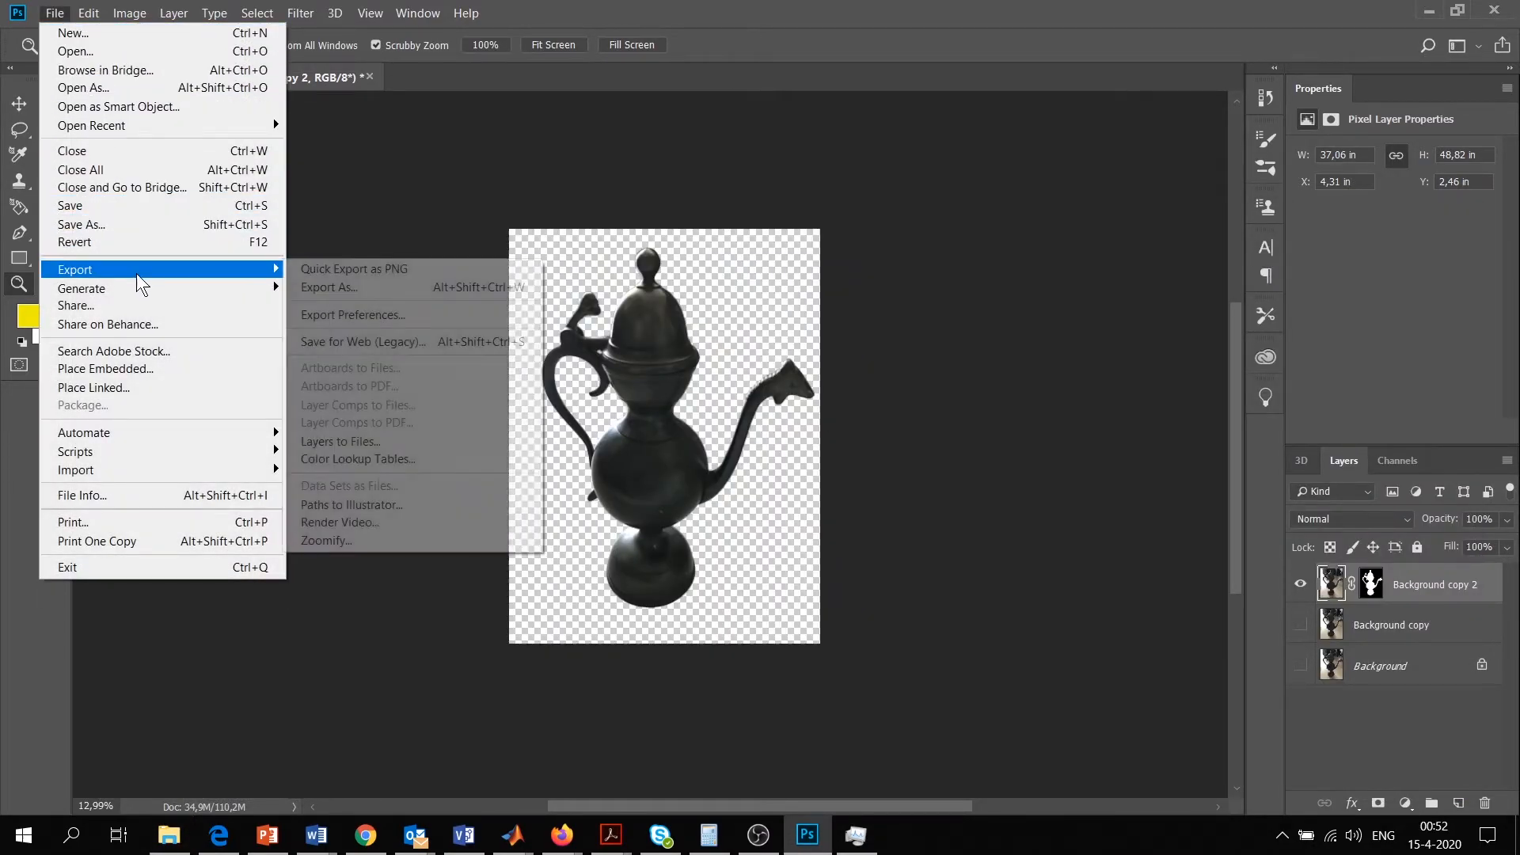
pyautogui.click(330, 287)
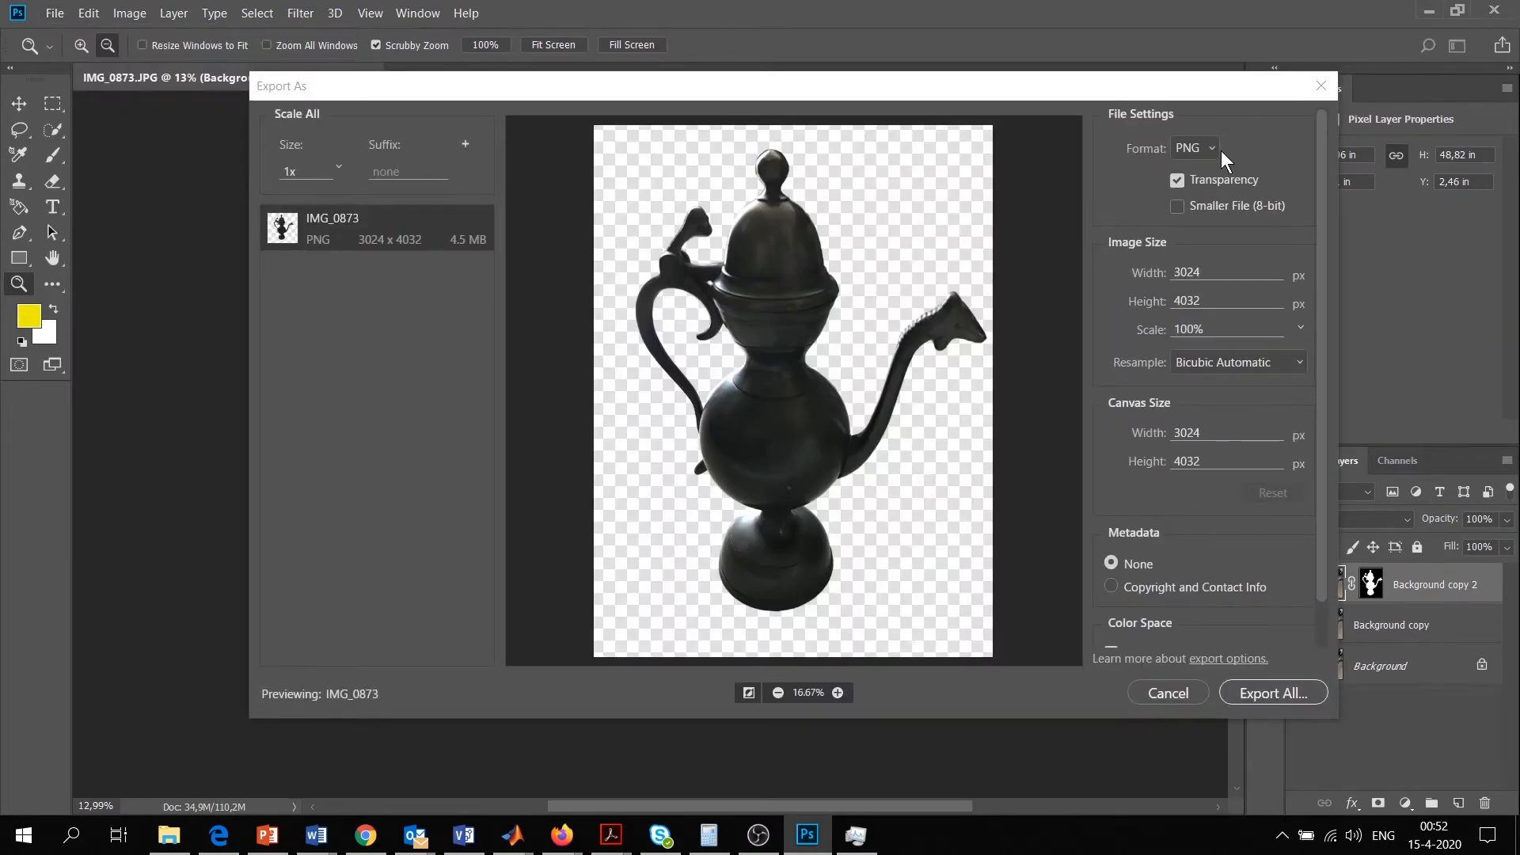
pyautogui.click(1206, 149)
pyautogui.click(1194, 217)
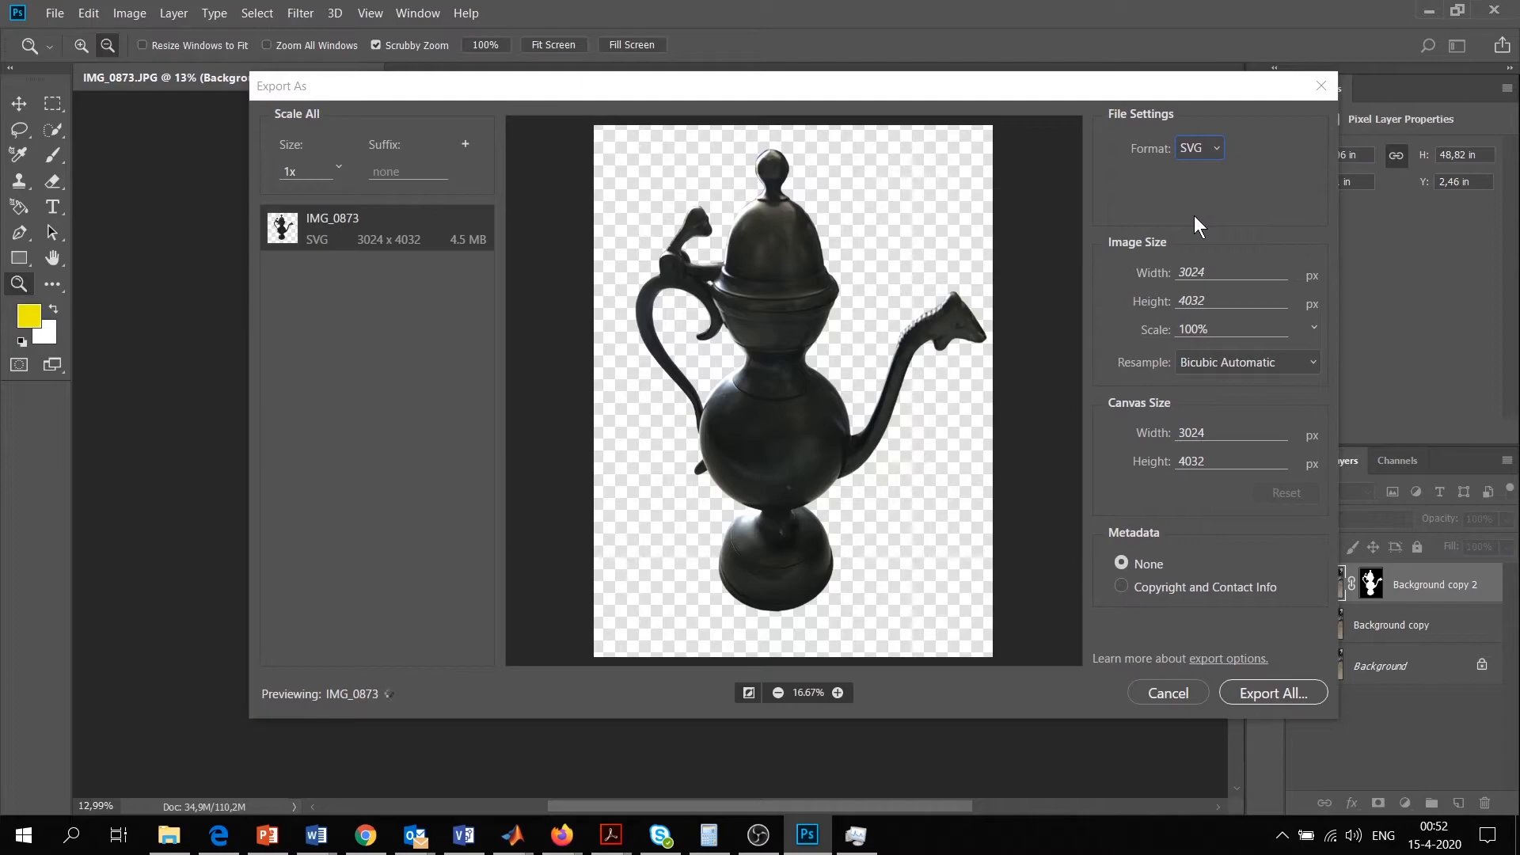
pyautogui.click(1270, 693)
pyautogui.press('Return')
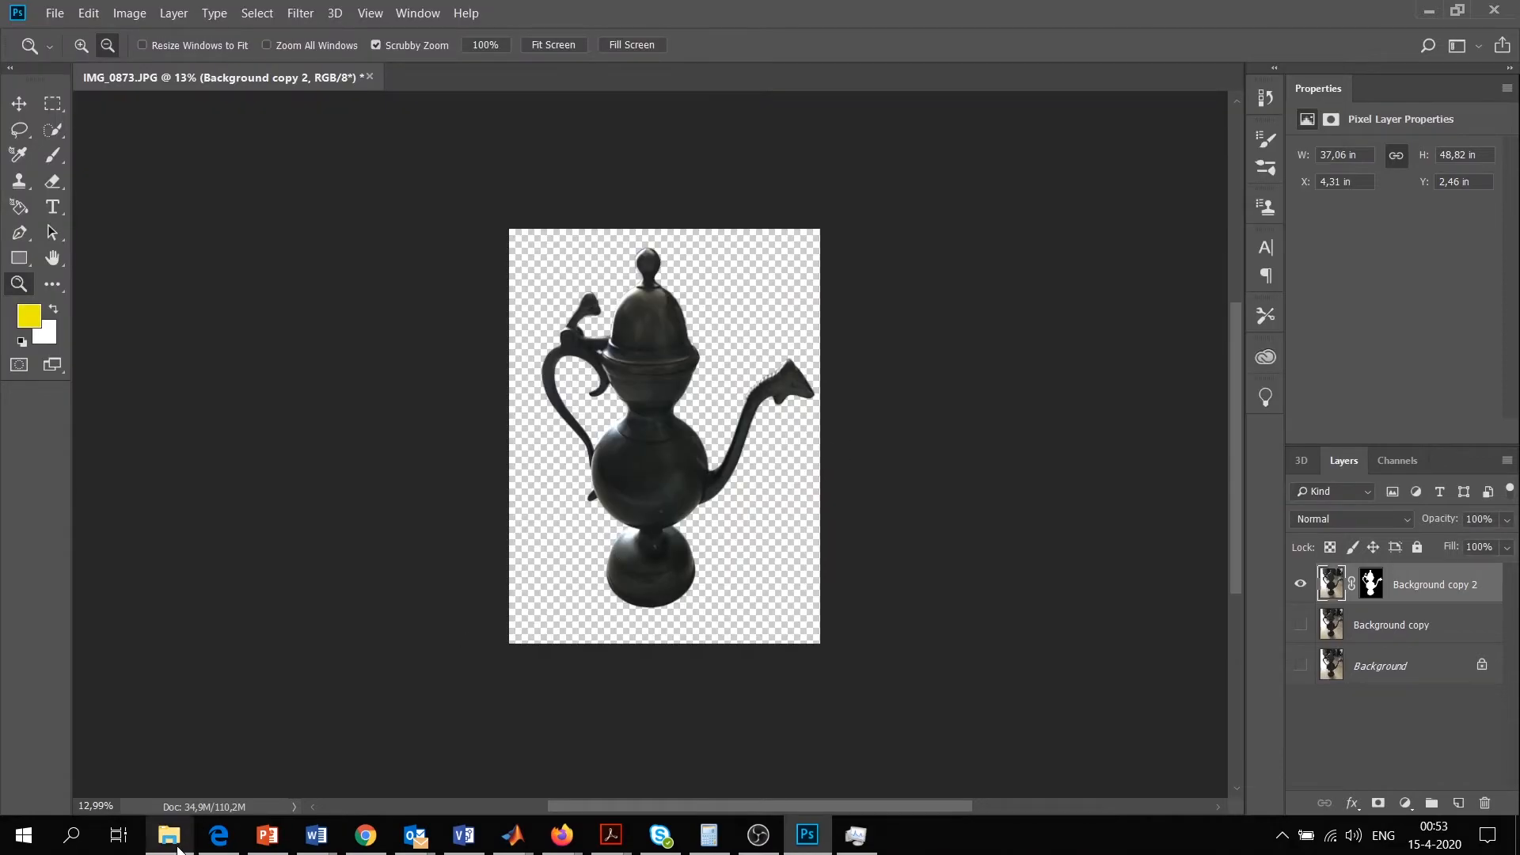
pyautogui.click(171, 837)
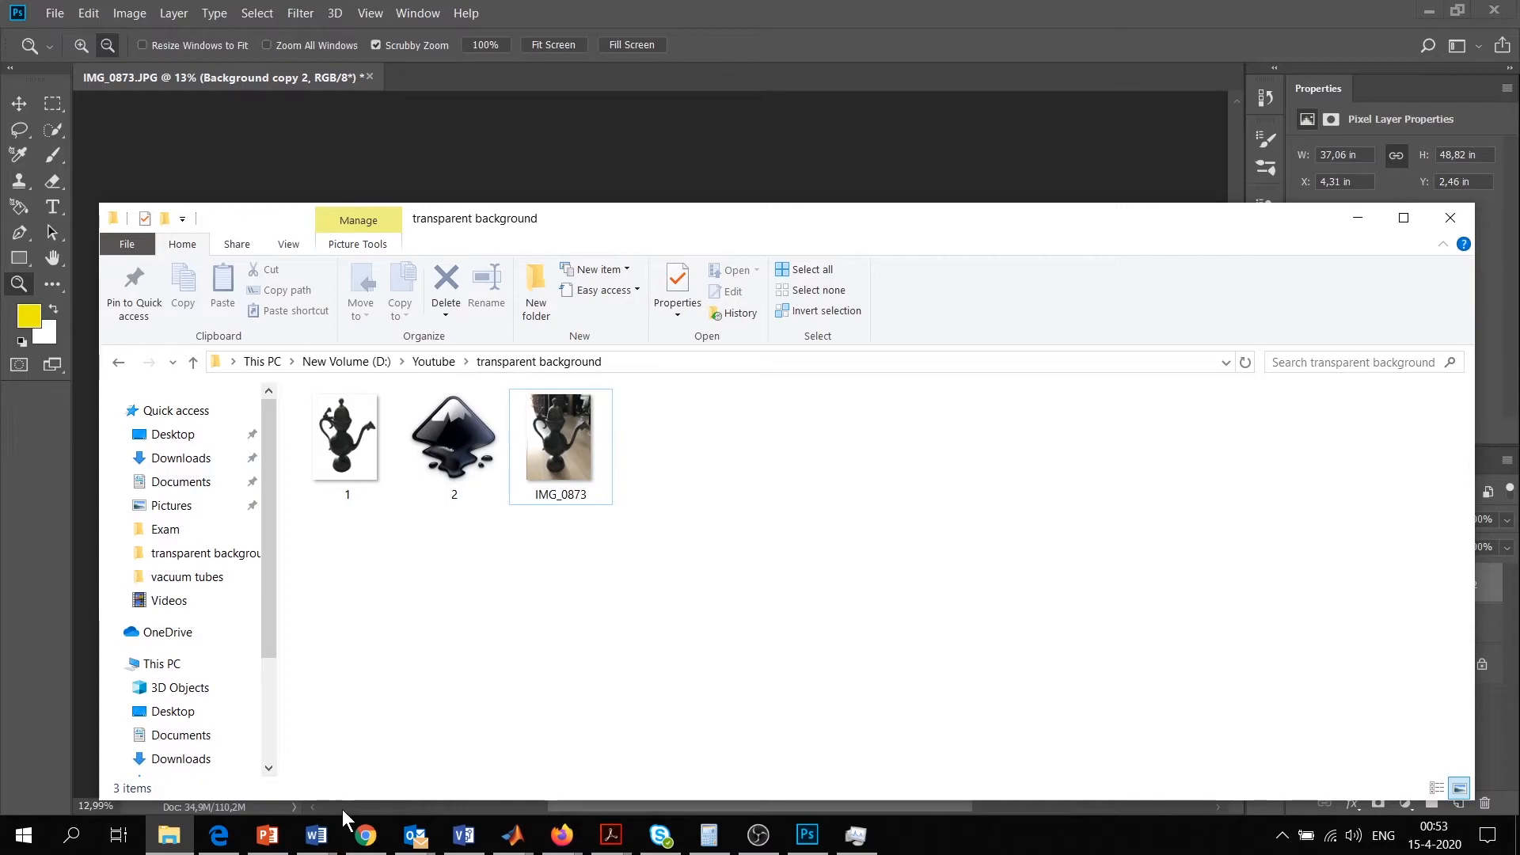
# Switch to the PowerPoint presentation and open the options for adding a slide below the existing one
pyautogui.click(267, 835)
pyautogui.rightClick(36, 279)
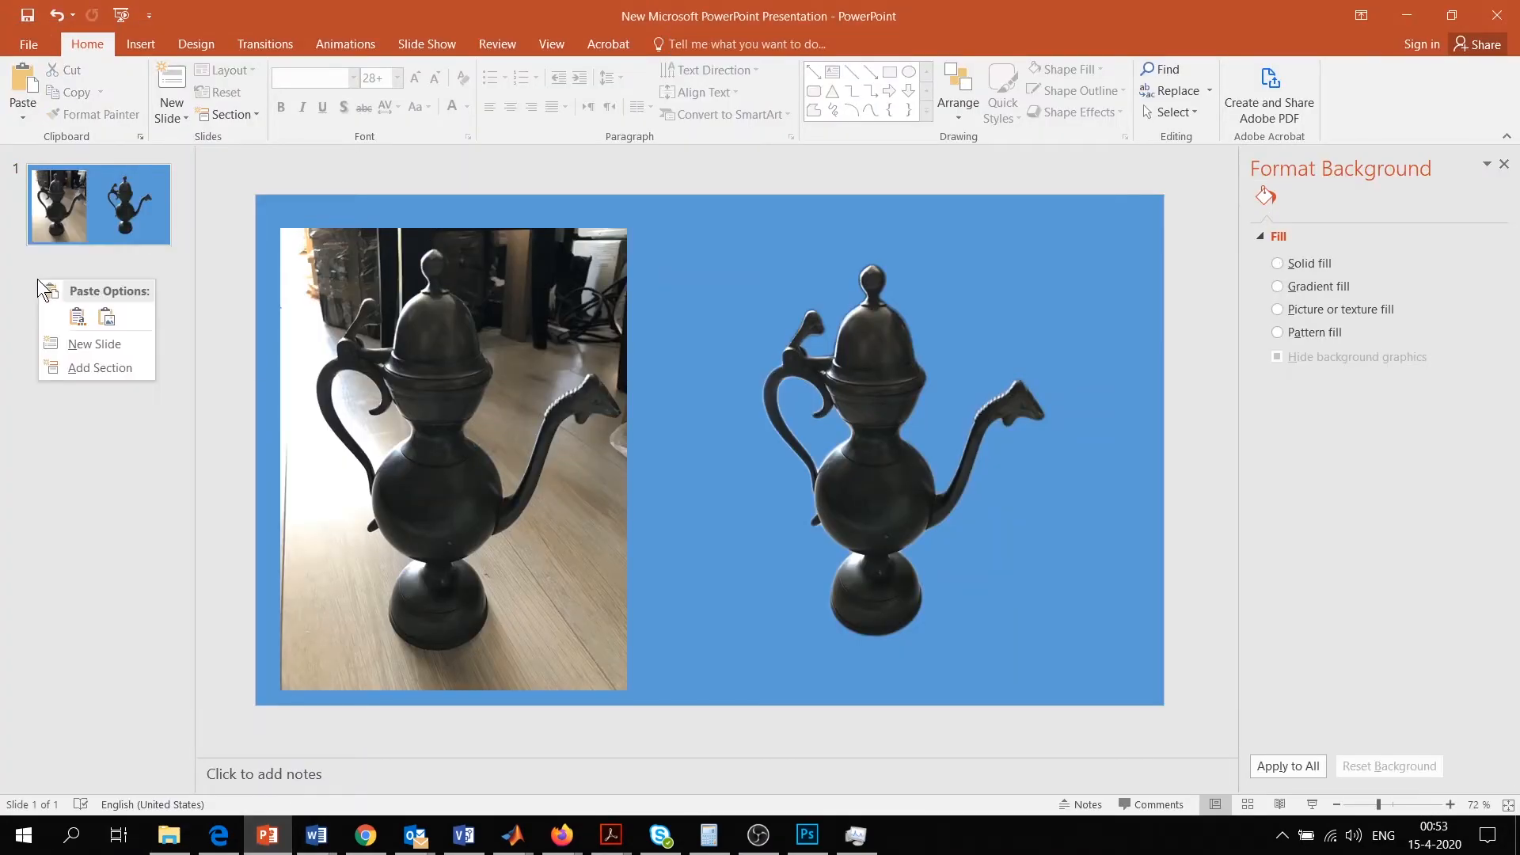